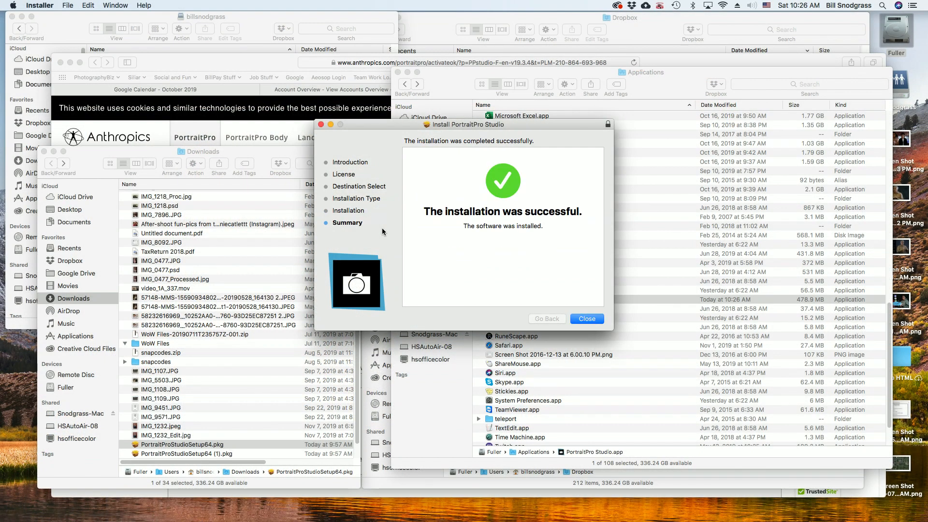
Close the completed PortraitPro Studio installation and proceed past the introduction of the PortraitPro Plugins installer
left_click(591, 321)
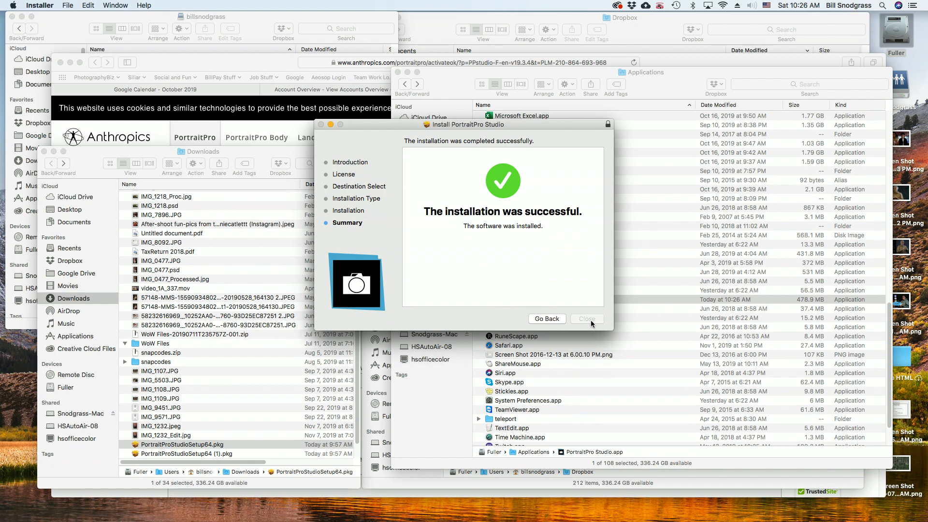
left_click(476, 182)
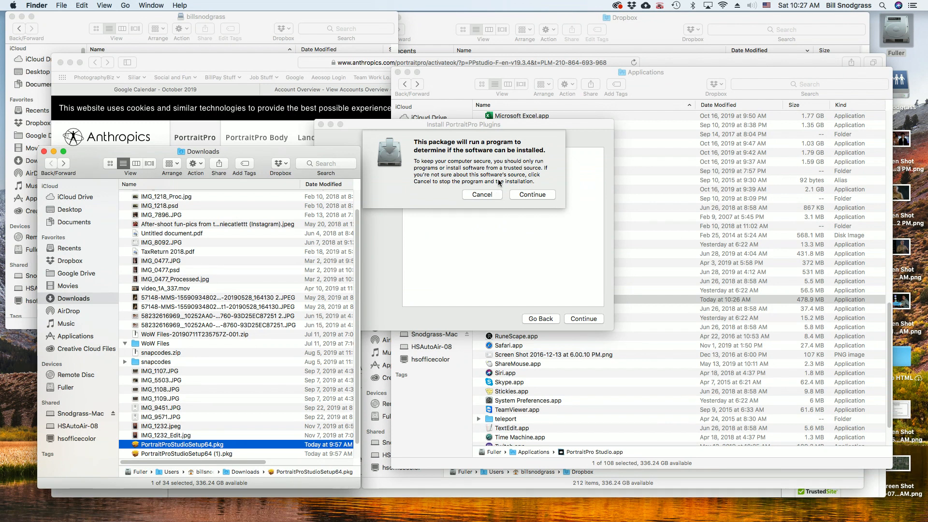
left_click(521, 194)
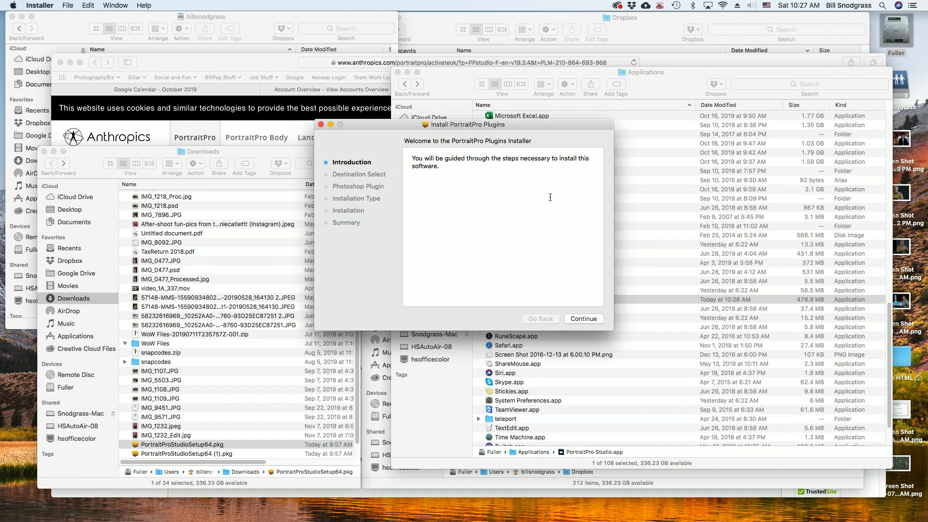
left_click(587, 318)
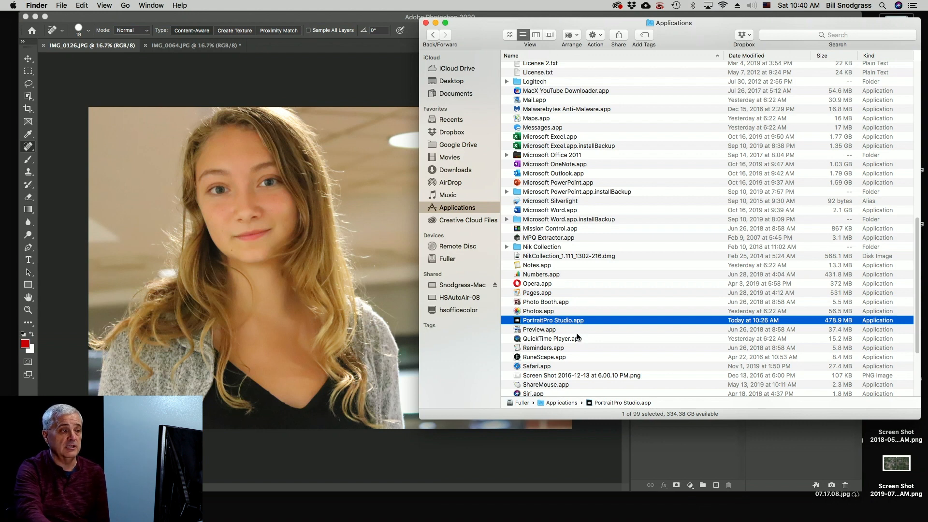
Locate PortraitProPSFilter.plugin in the Adobe Photoshop 2020 Plug-ins folder, and check Photoshop's filter list for the Anthropics entry
scroll(578, 334, "up", 15)
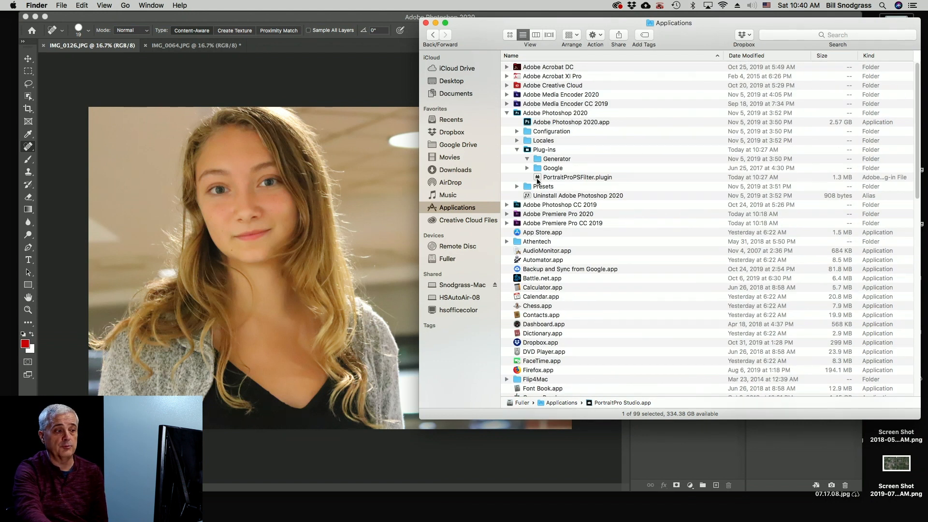
left_click(538, 180)
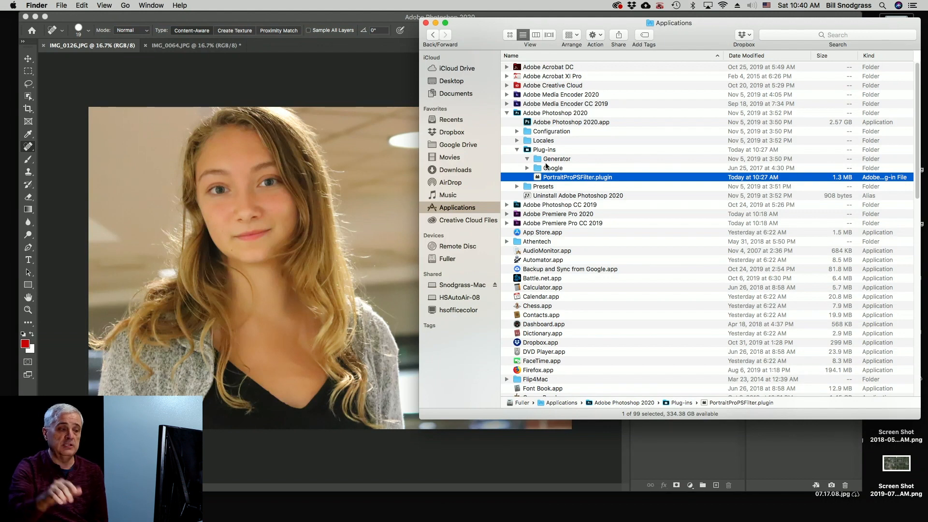
left_click(332, 73)
left_click(226, 5)
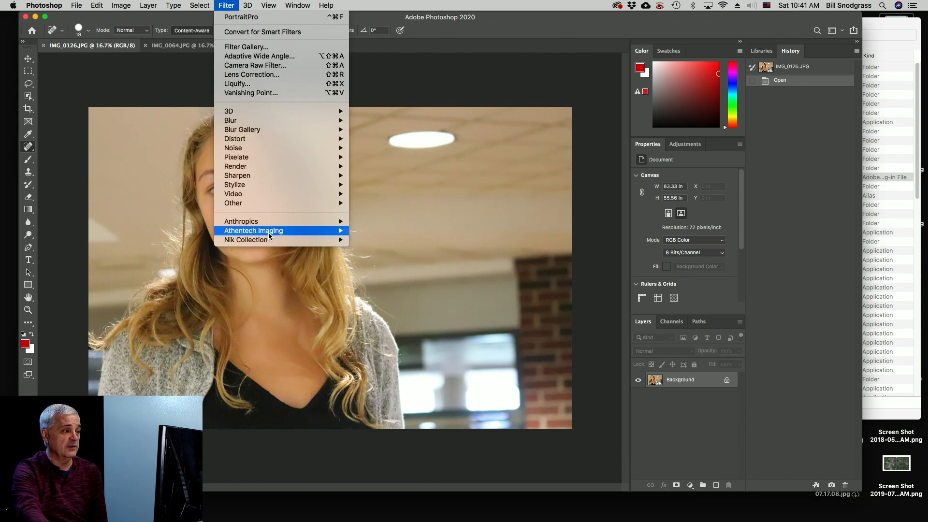
mouse_move(327, 222)
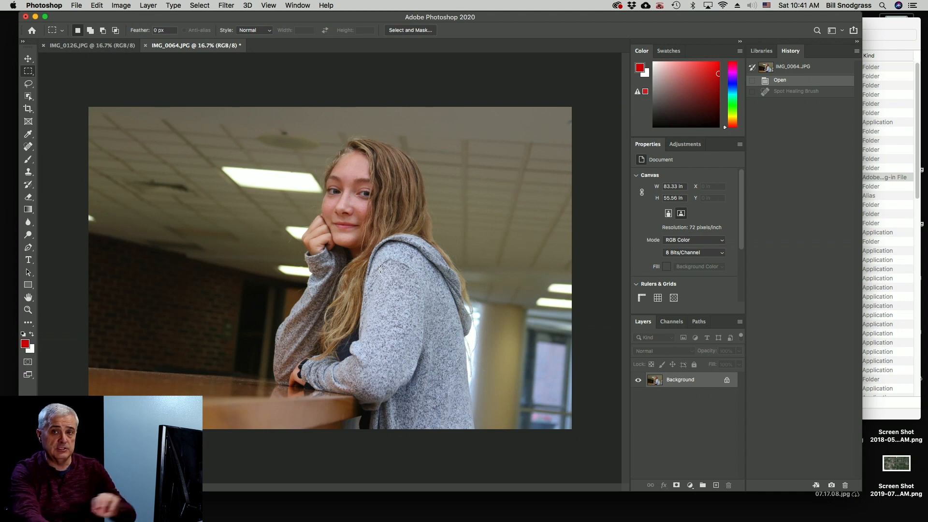
Crop IMG_0064.JPG to a rectangle around the girl's head and upper body, and clear the selection
left_click_drag(251, 116, 491, 376)
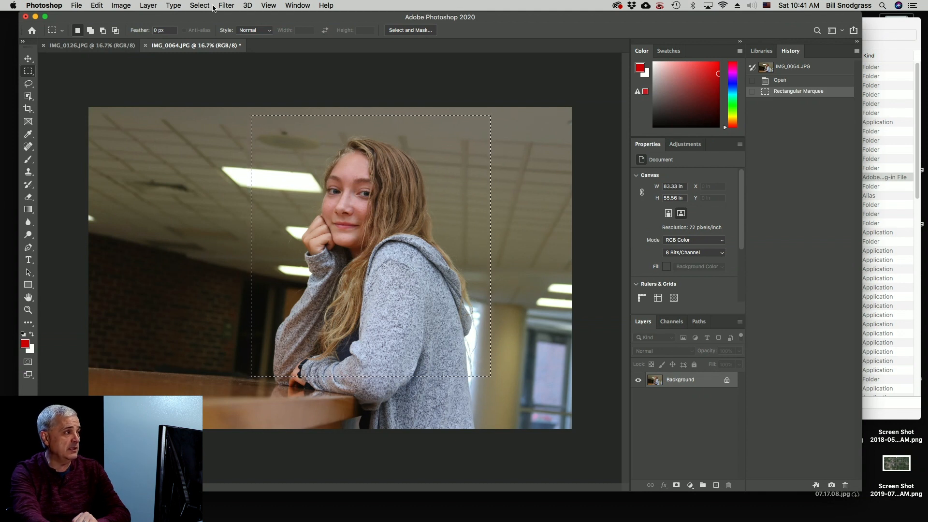
left_click(78, 5)
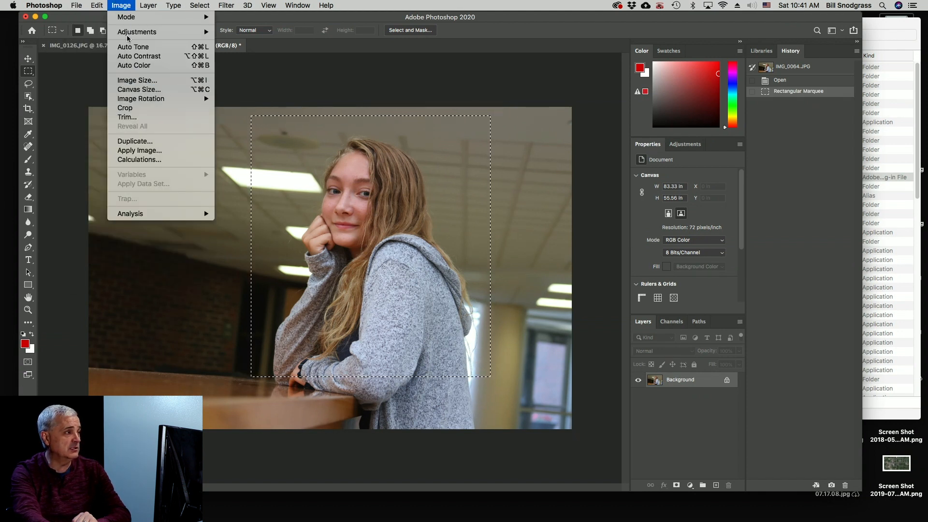
left_click(140, 107)
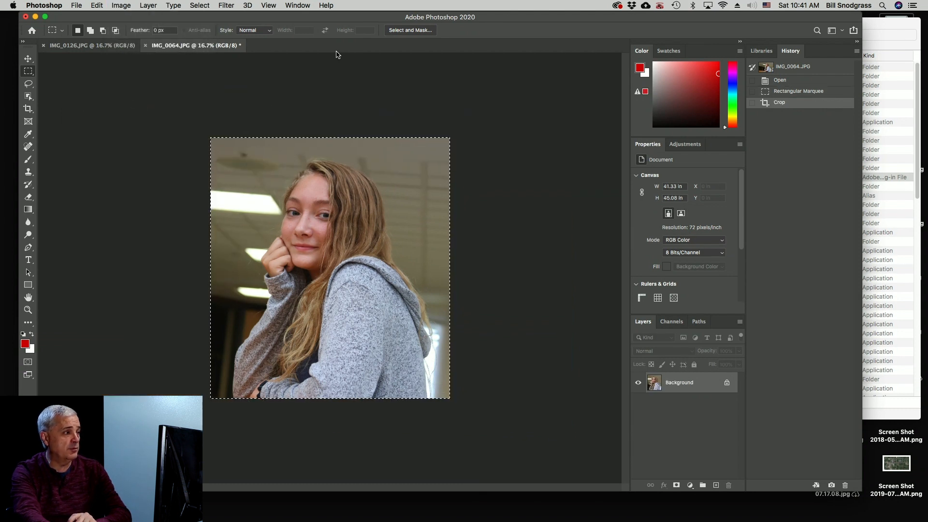
left_click(321, 79)
Open the cropped photo in the Anthropics PortraitPro filter and place the Enhance Photo panel between the before and after views
left_click(227, 6)
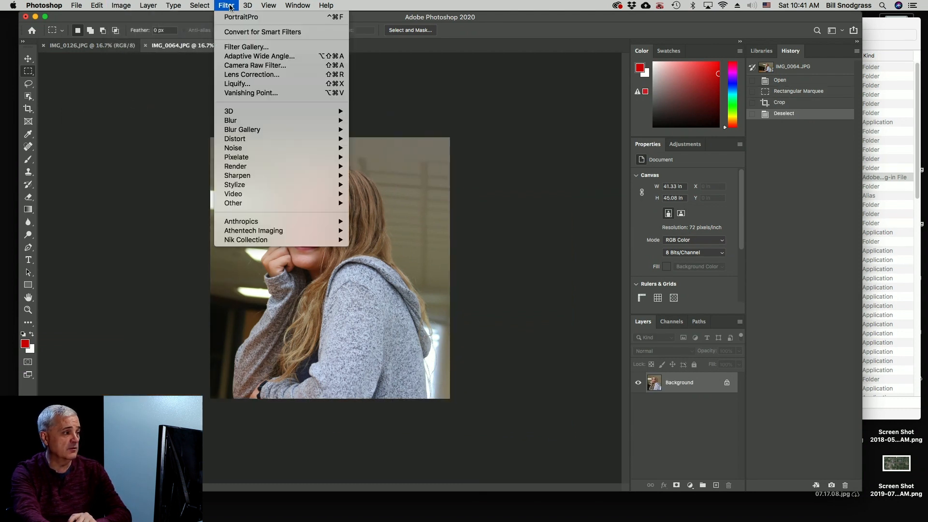
mouse_move(275, 222)
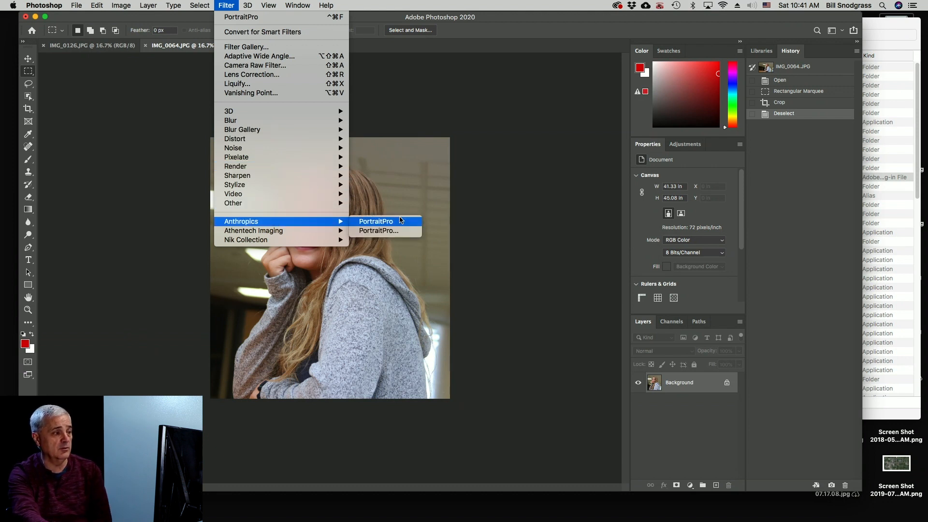
left_click(401, 221)
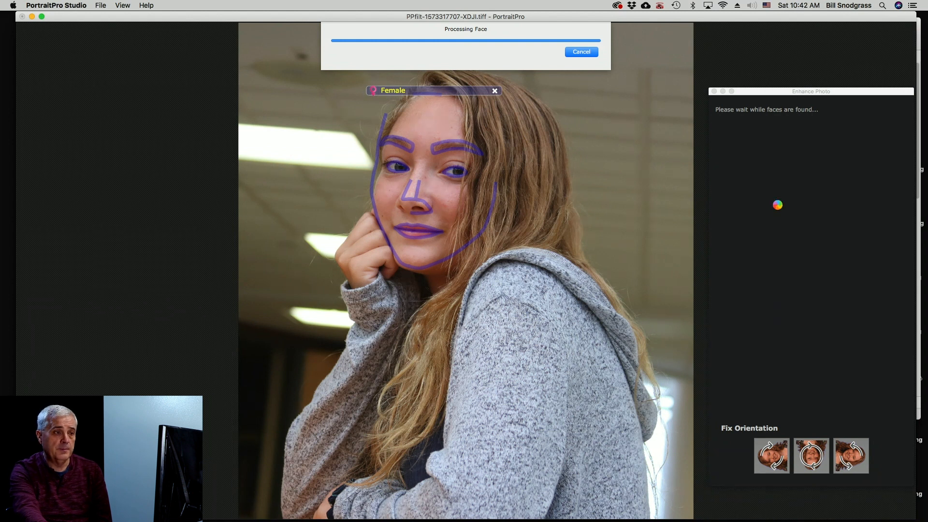
left_click_drag(868, 97, 544, 51)
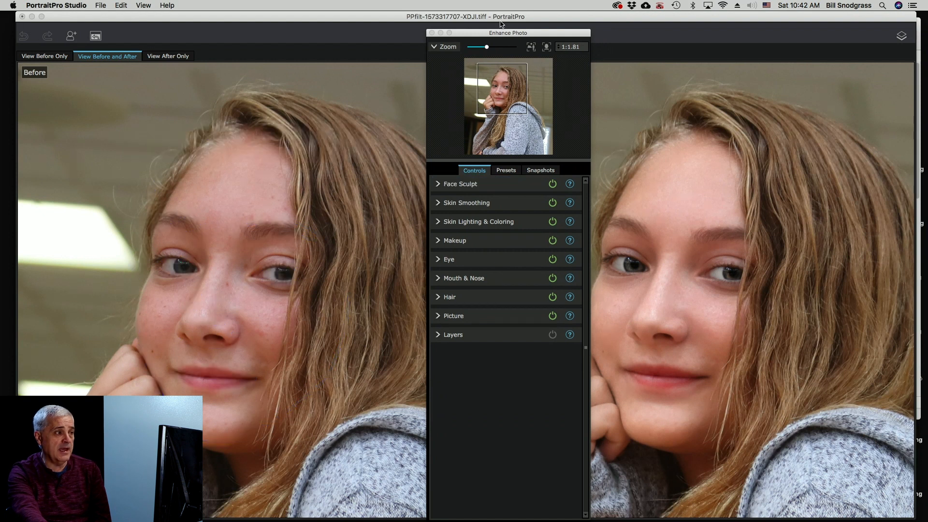
left_click_drag(551, 37, 500, 40)
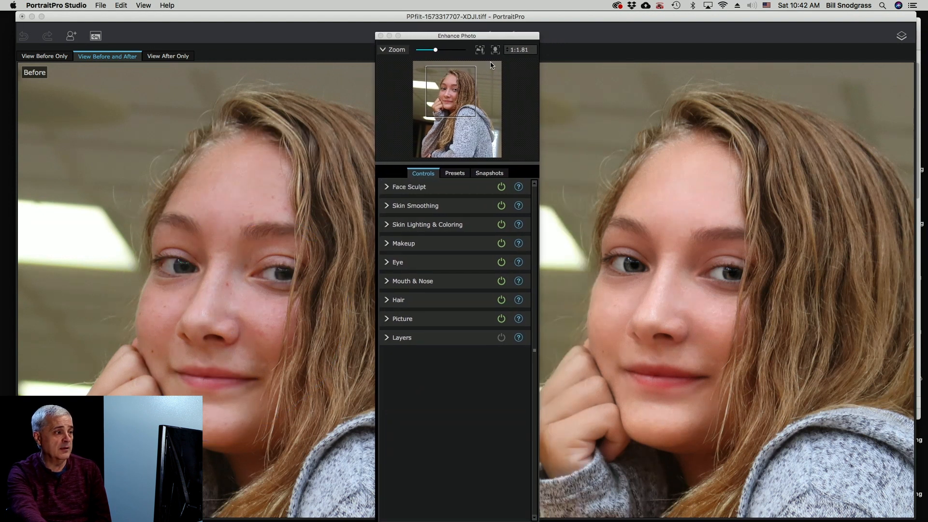
Apply the Reset to Original preset and switch off the Makeup controls
left_click(457, 172)
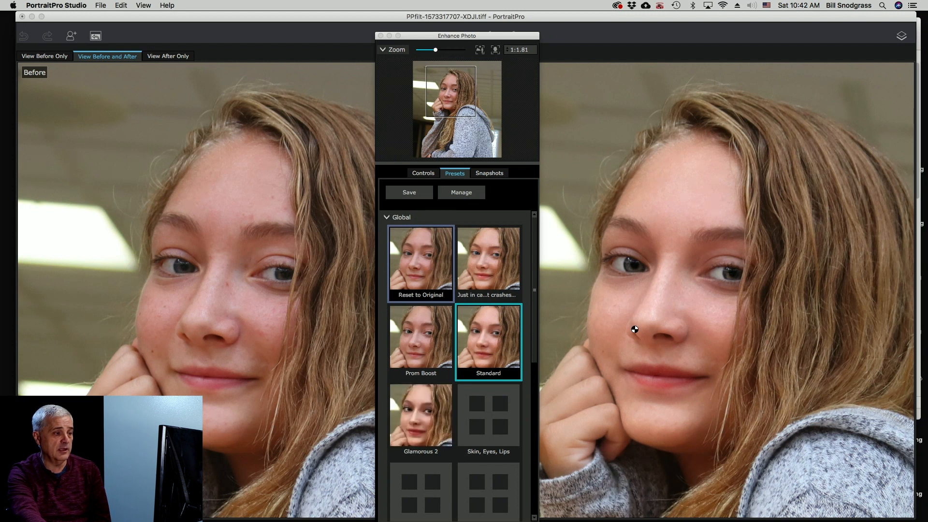
left_click(419, 174)
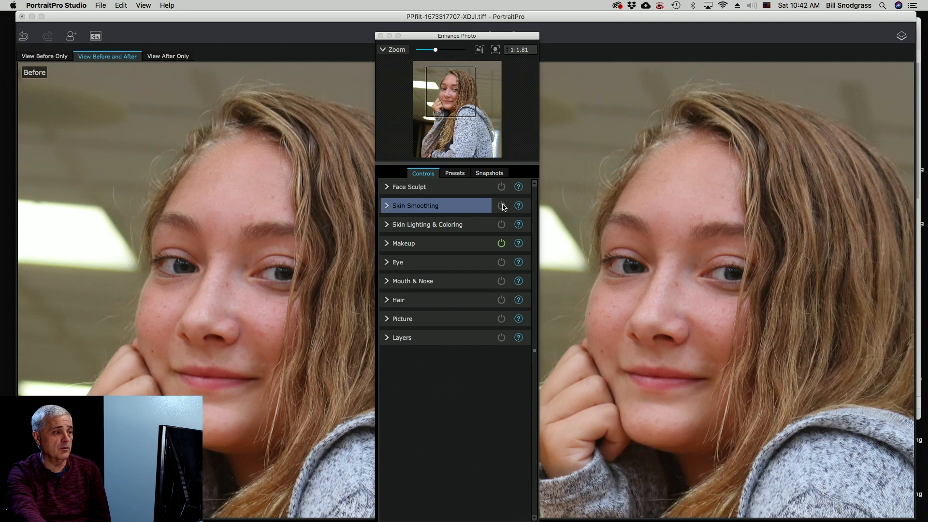
left_click(503, 246)
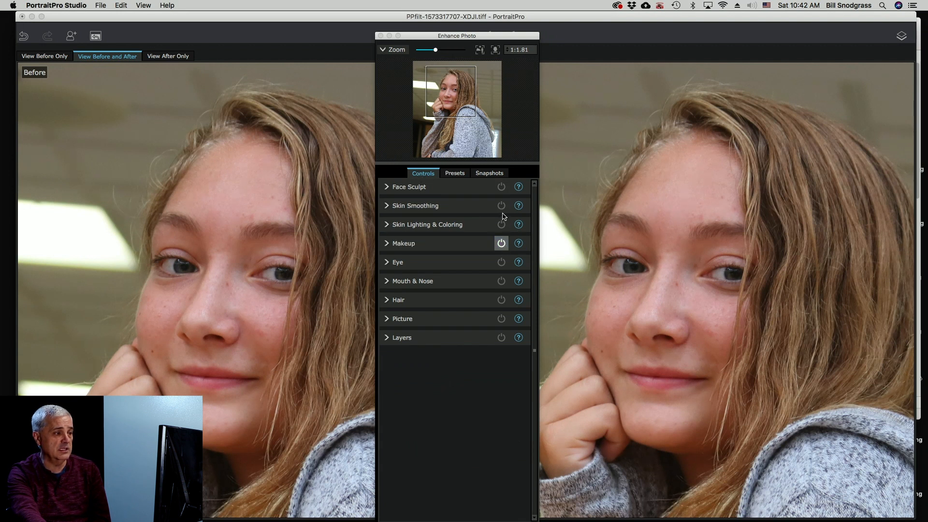
Turn on Skin Smoothing and raise its Master Fade to 51
left_click(502, 206)
left_click(387, 207)
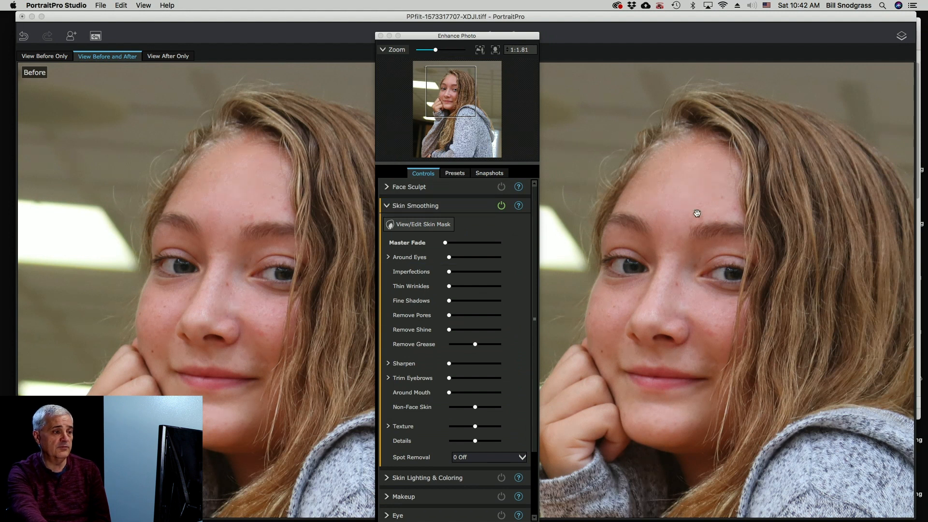
scroll(686, 185, "up", 3)
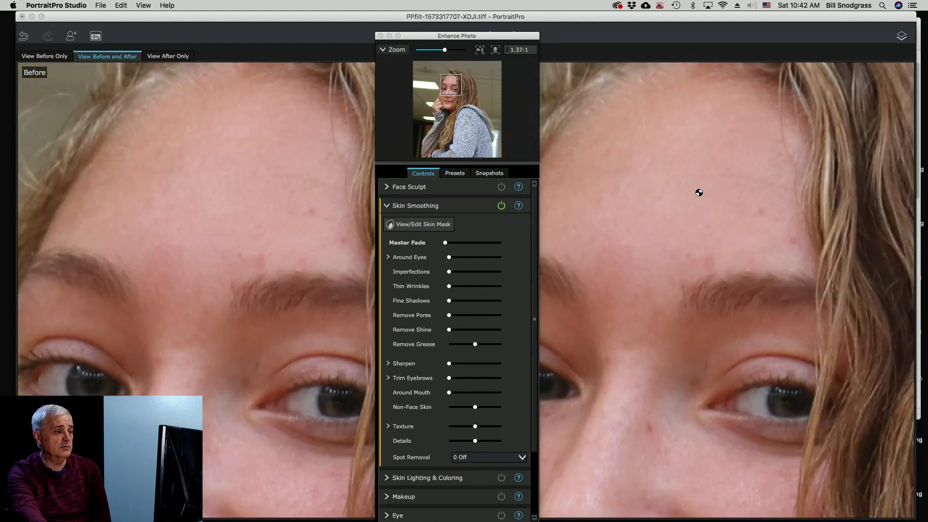
scroll(699, 193, "down", 2)
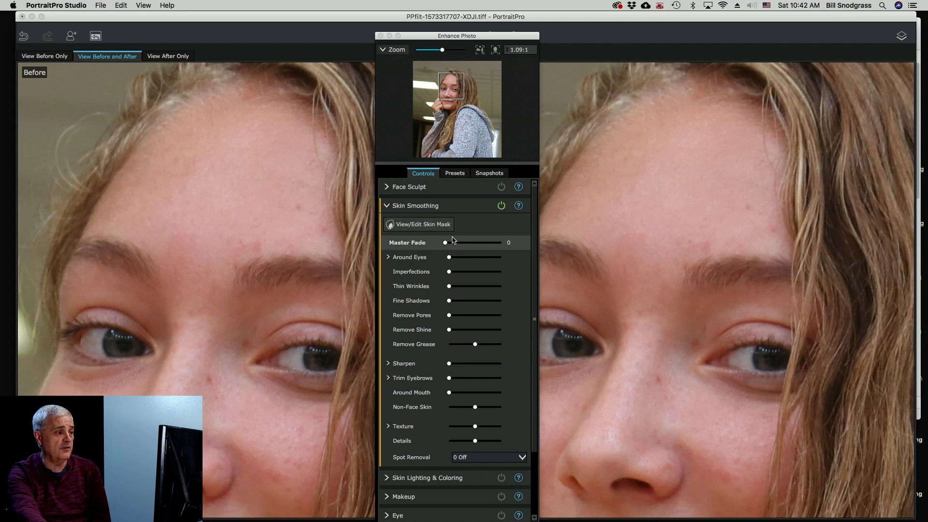
left_click_drag(446, 243, 472, 246)
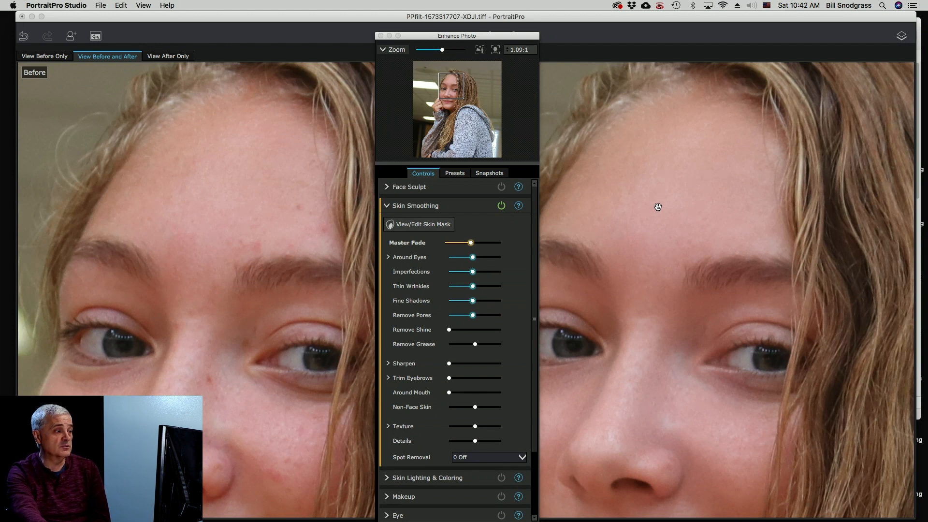
scroll(669, 282, "down", 3)
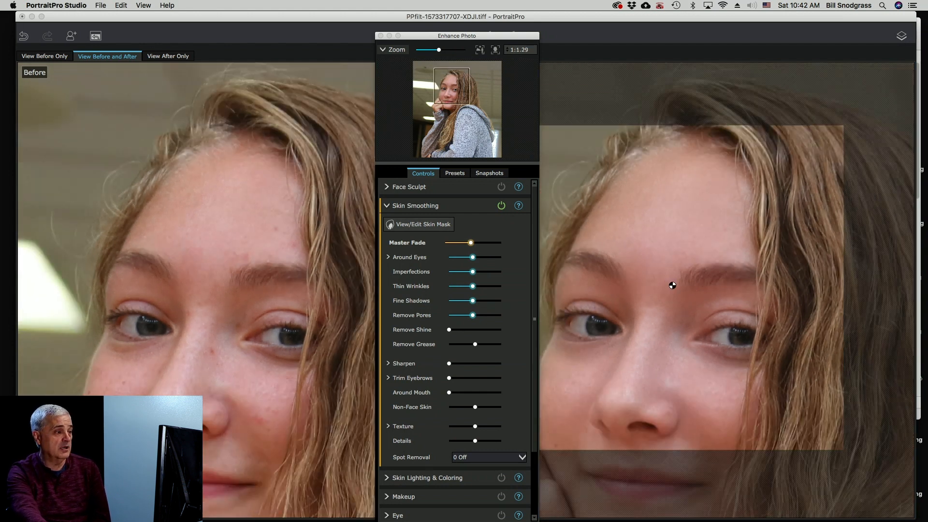
left_click_drag(666, 280, 667, 190)
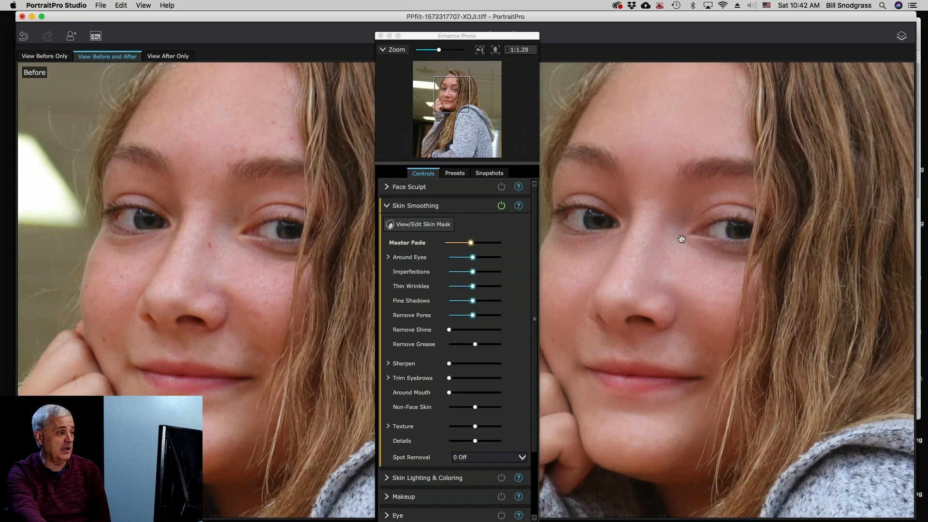
left_click_drag(470, 243, 475, 242)
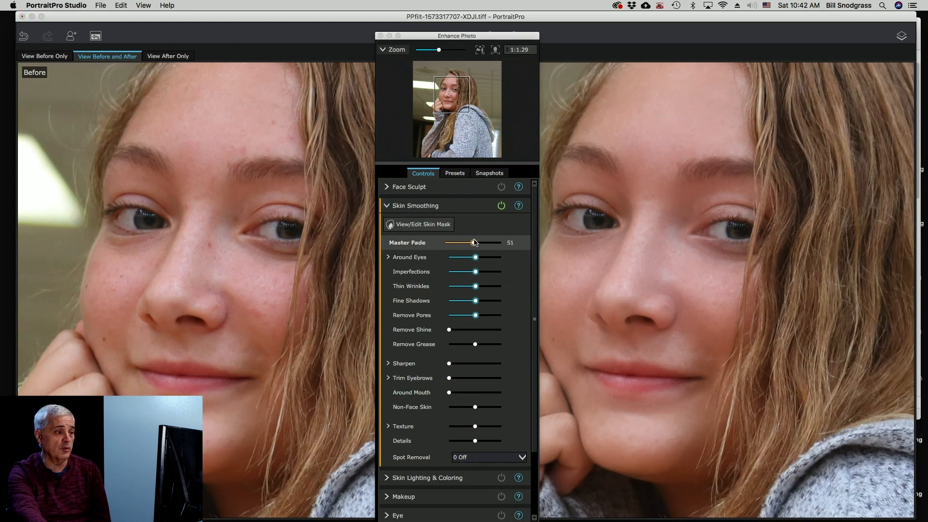
Examine the smoothed forehead and face against the before view, and review the remaining Skin Smoothing sliders
left_click_drag(716, 142, 701, 231)
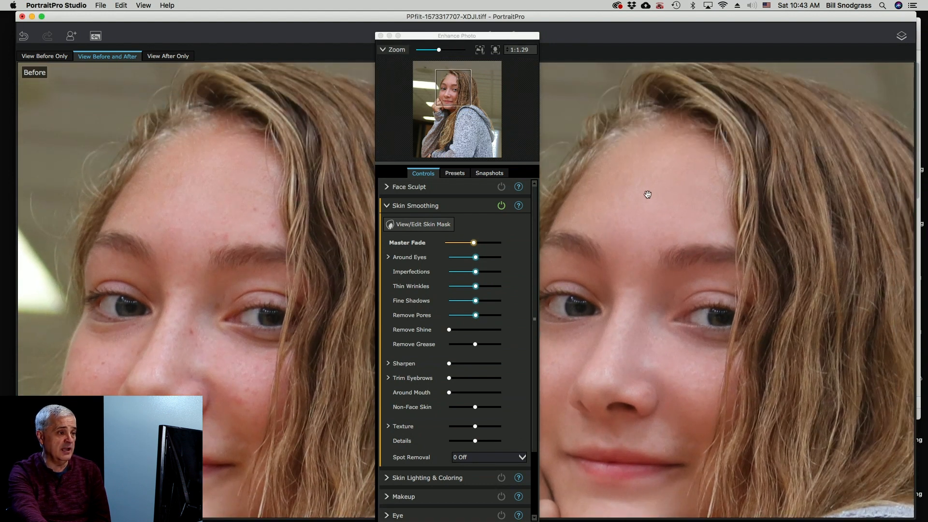
scroll(647, 194, "up", 3)
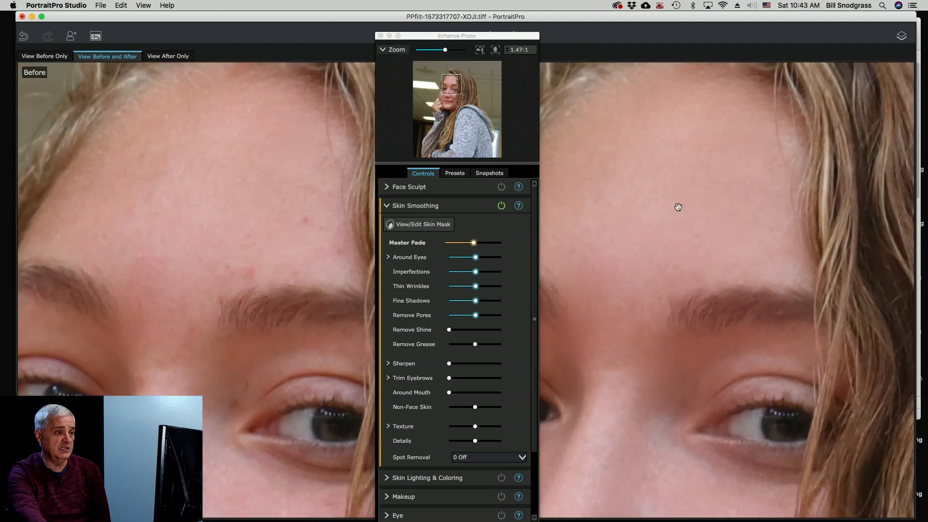
scroll(693, 203, "down", 5)
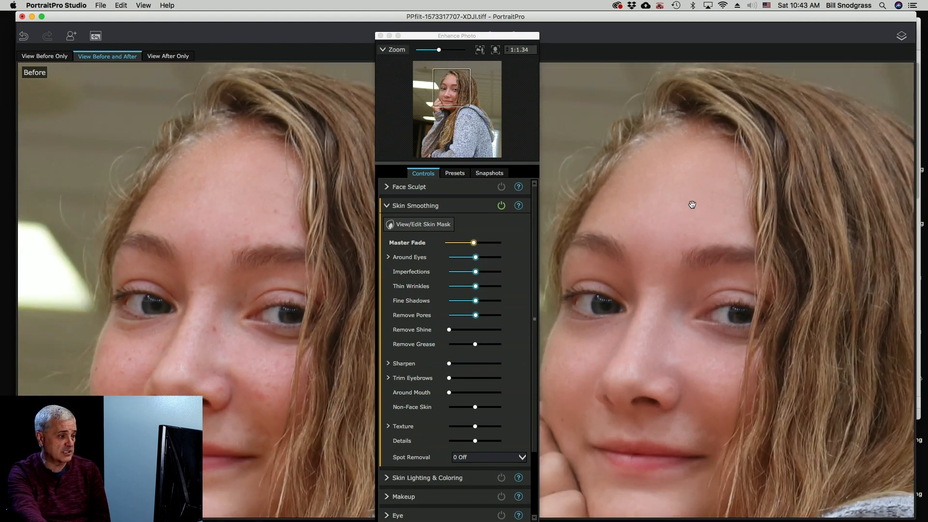
mouse_move(449, 329)
left_mouse_down()
mouse_move(497, 333)
mouse_move(449, 333)
left_mouse_up()
scroll(460, 345, "down", 2)
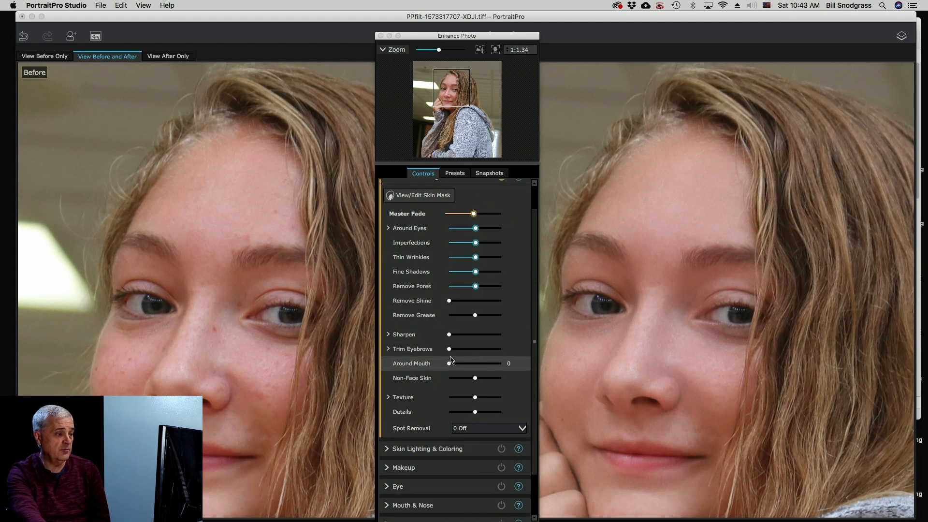
mouse_move(217, 278)
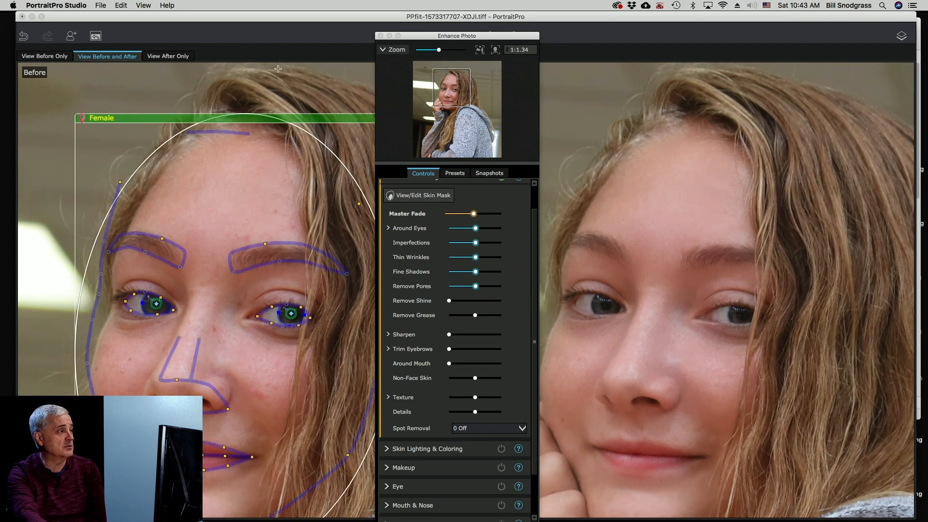
Move the Enhance Photo panel aside and return the retouched photo to Photoshop
left_click(176, 44)
left_click_drag(413, 41, 572, 34)
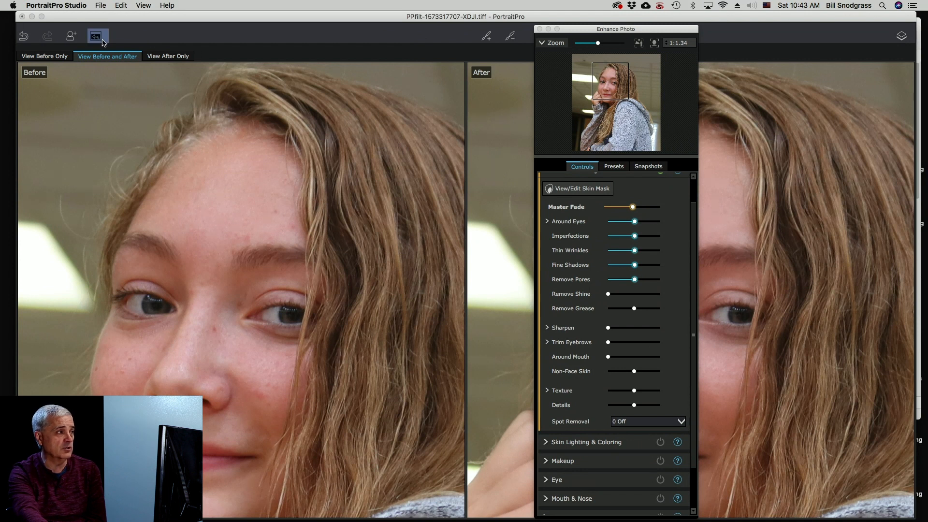
left_click(95, 39)
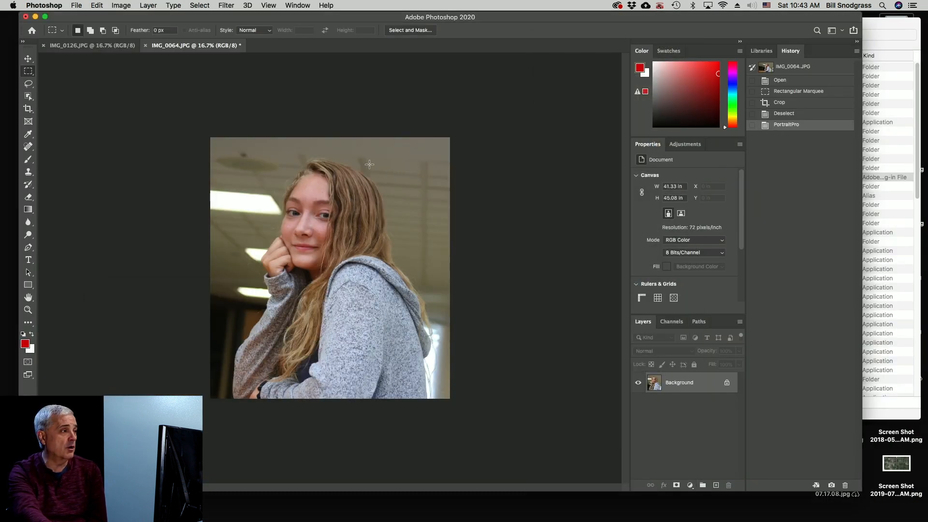
Close IMG_0064.JPG without saving its changes
left_click(145, 46)
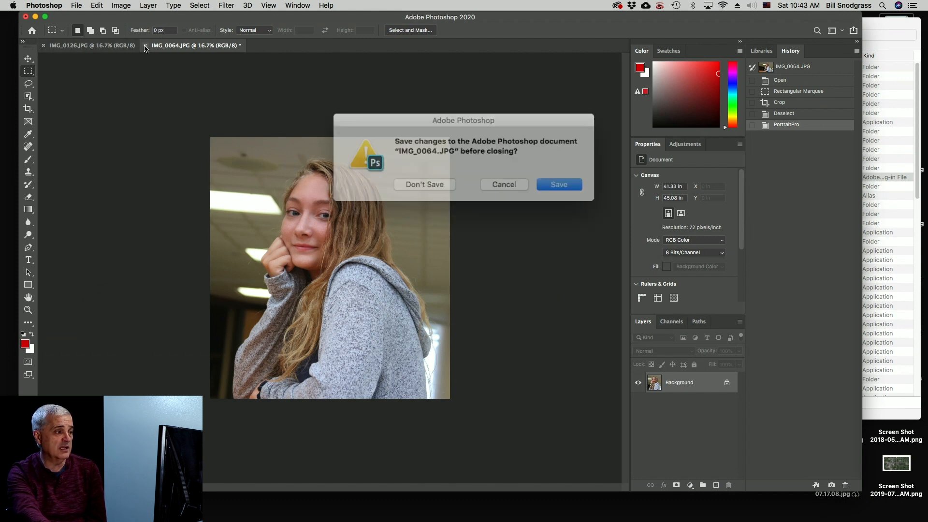
left_click(425, 181)
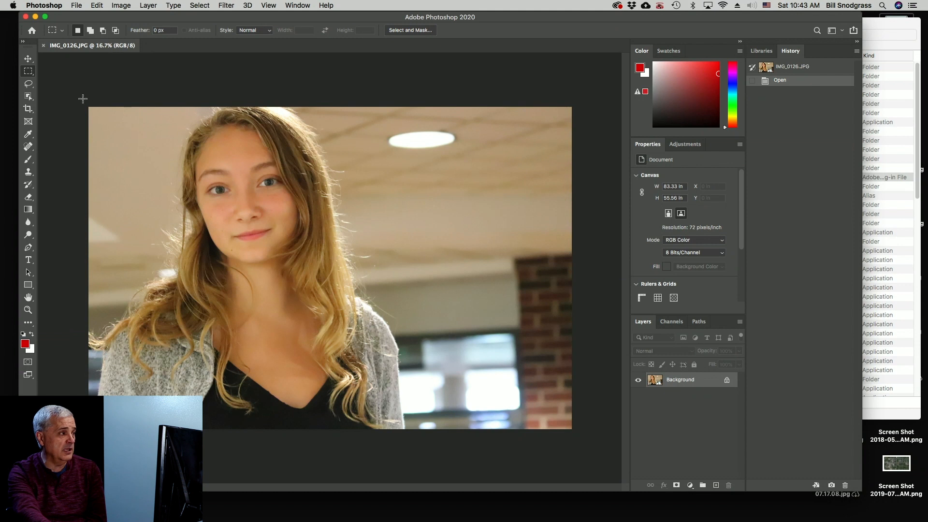
Select the area around the girl, leaving out the background beside her, and crop the photo to about 55.5 by 55.56 in
left_click_drag(83, 99, 429, 498)
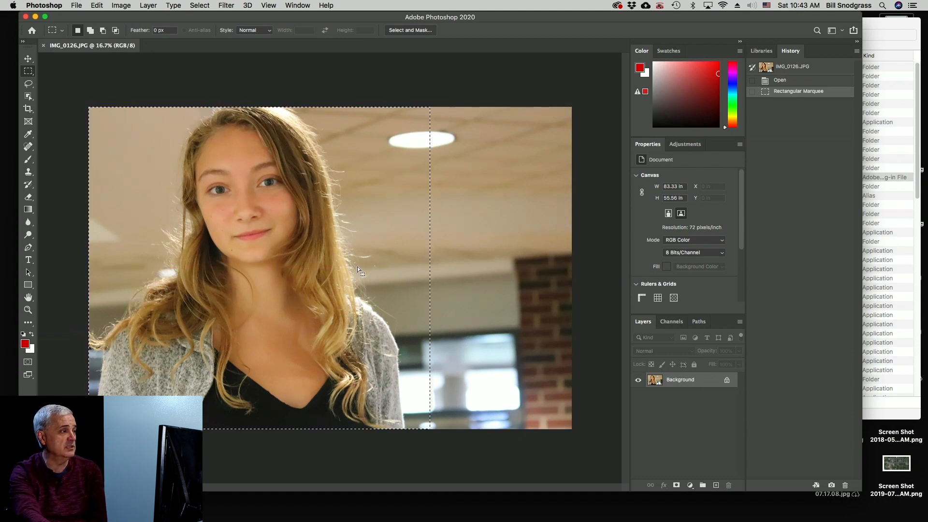
left_click_drag(89, 107, 410, 470)
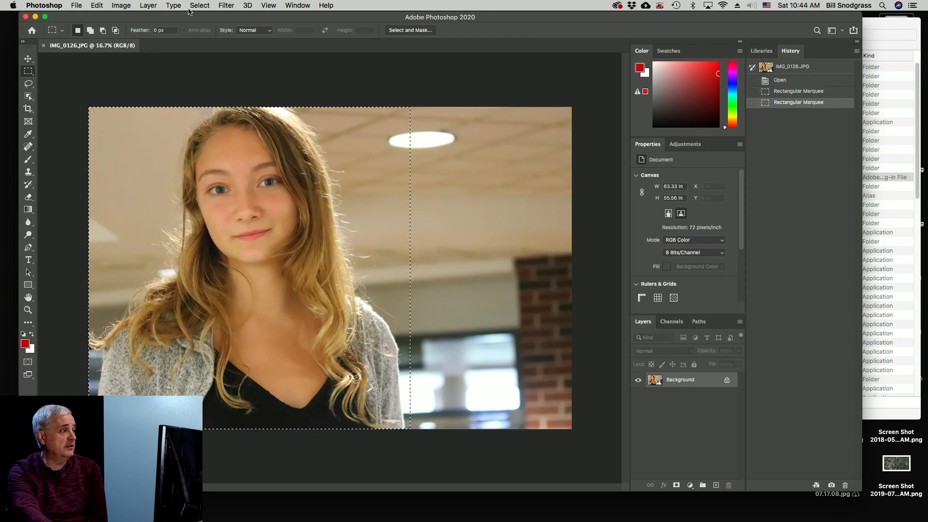
left_click(99, 5)
mouse_move(85, 5)
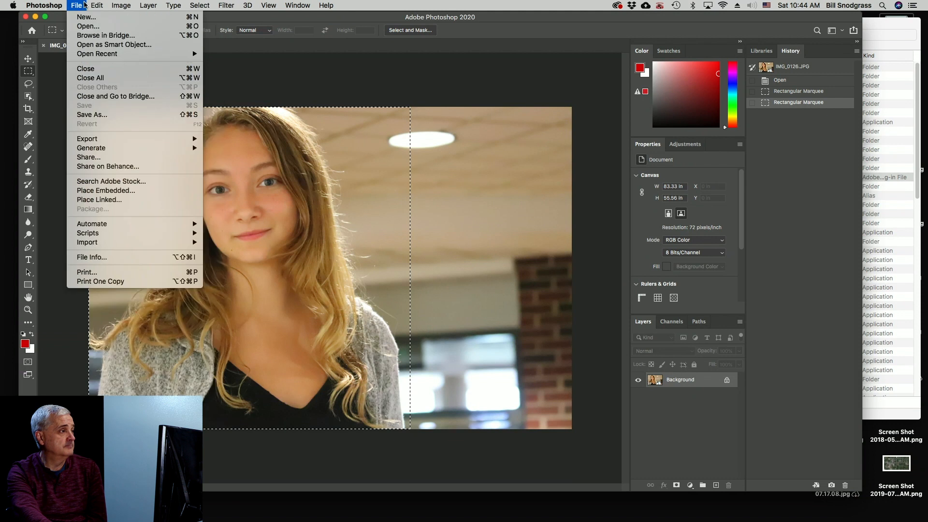
mouse_move(127, 5)
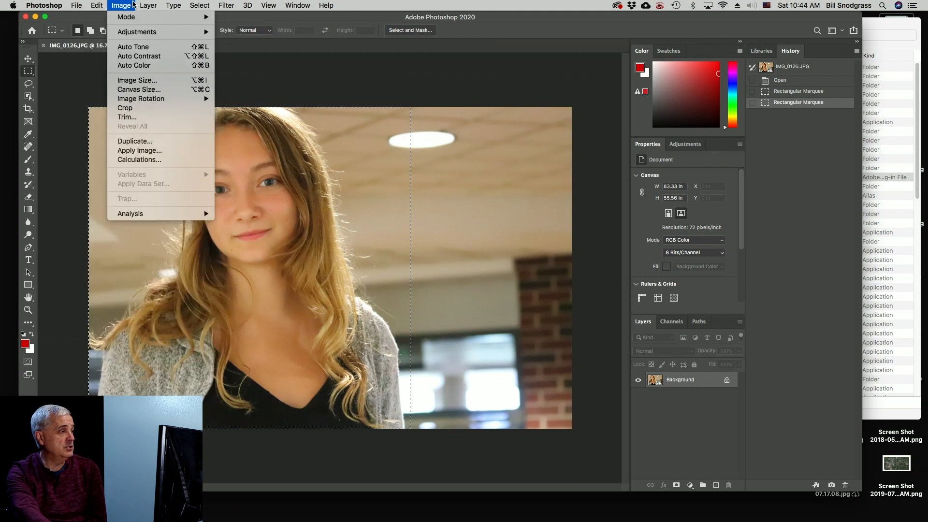
left_click(155, 108)
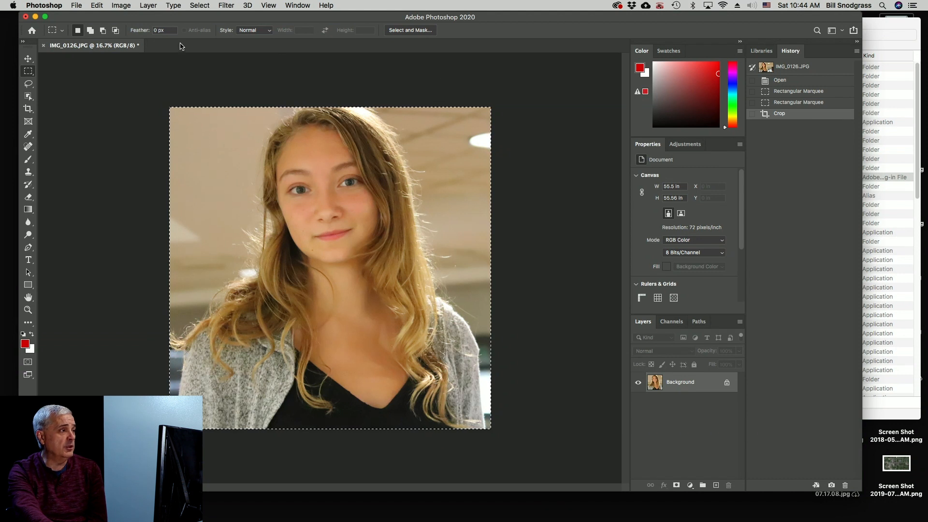
Open the cropped portrait in PortraitPro Studio through its Photoshop filter
left_click(204, 5)
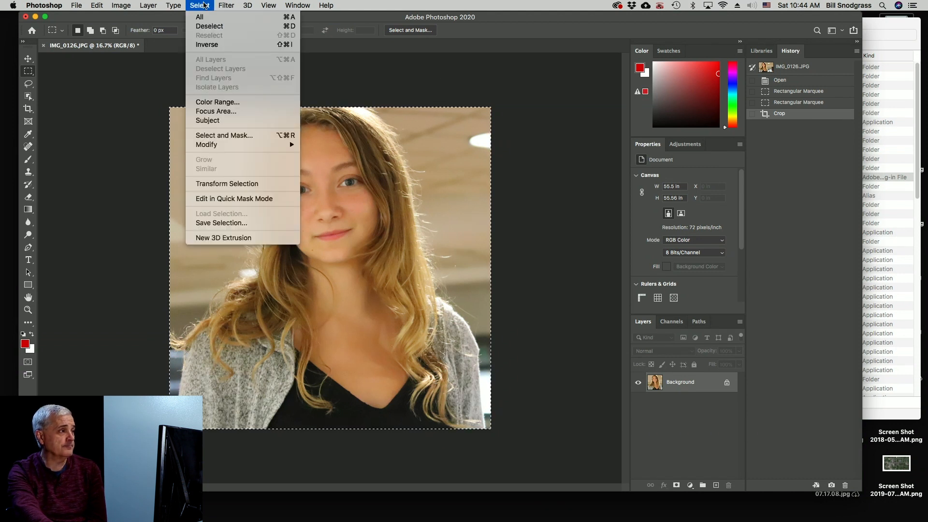
mouse_move(225, 5)
mouse_move(277, 230)
left_click(378, 222)
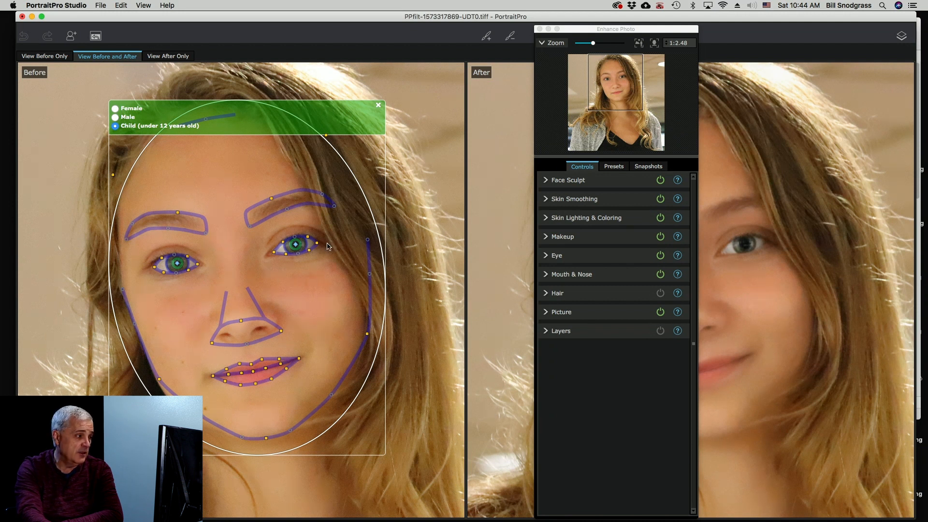
Check the detected eye outlines and adjust the inner corner, lower edge and outer end of the subject's right eyebrow outline to fit the brow
scroll(174, 267, "up", 6)
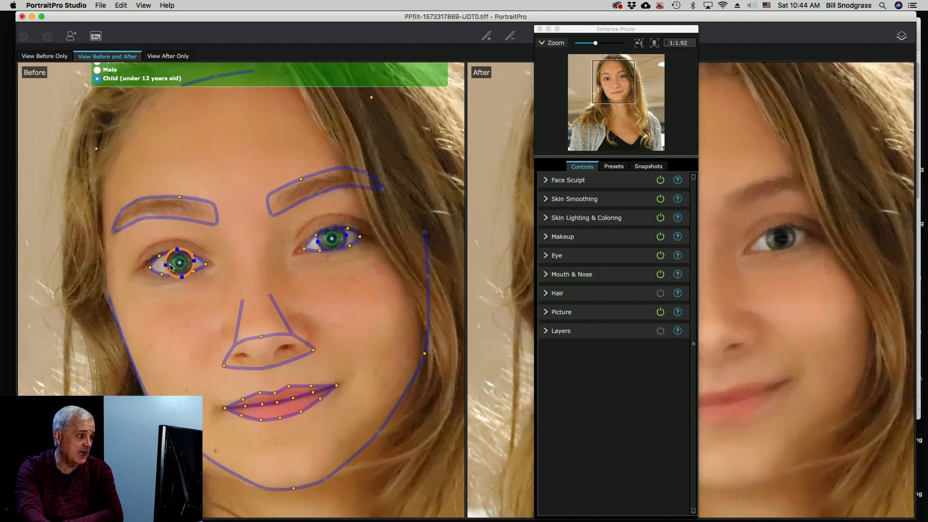
scroll(170, 267, "down", 3)
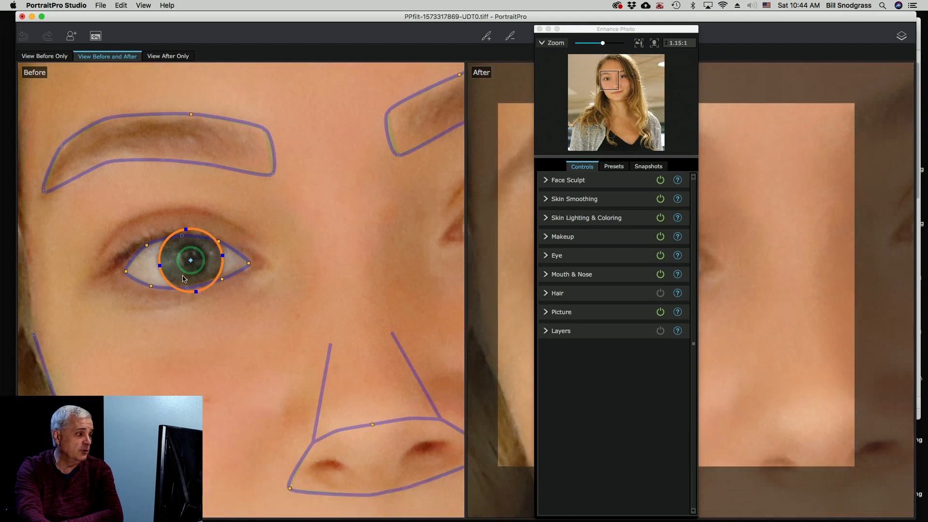
scroll(330, 309, "down", 2)
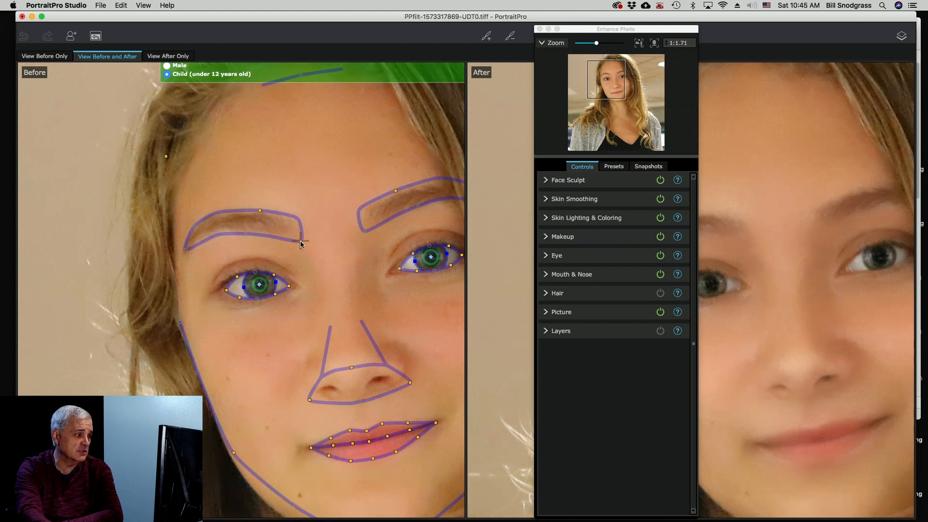
left_click_drag(303, 245, 296, 240)
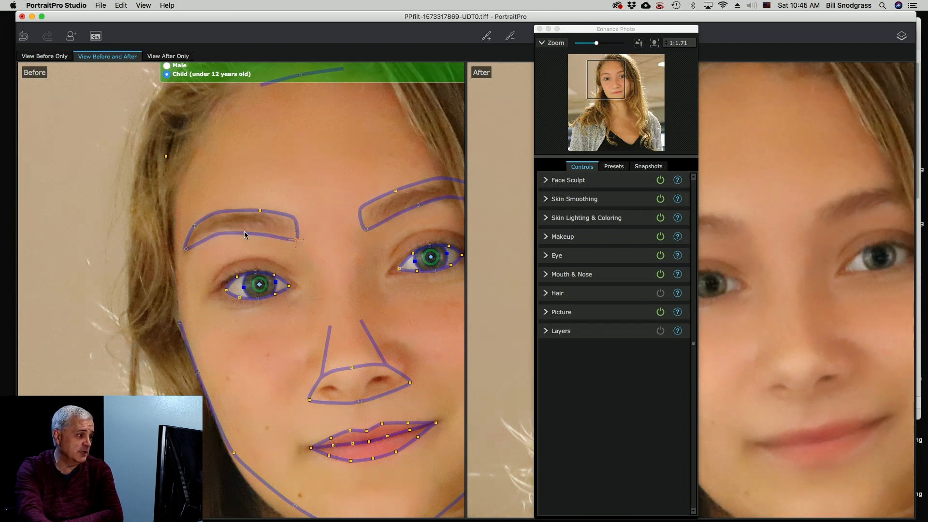
left_click_drag(244, 233, 242, 230)
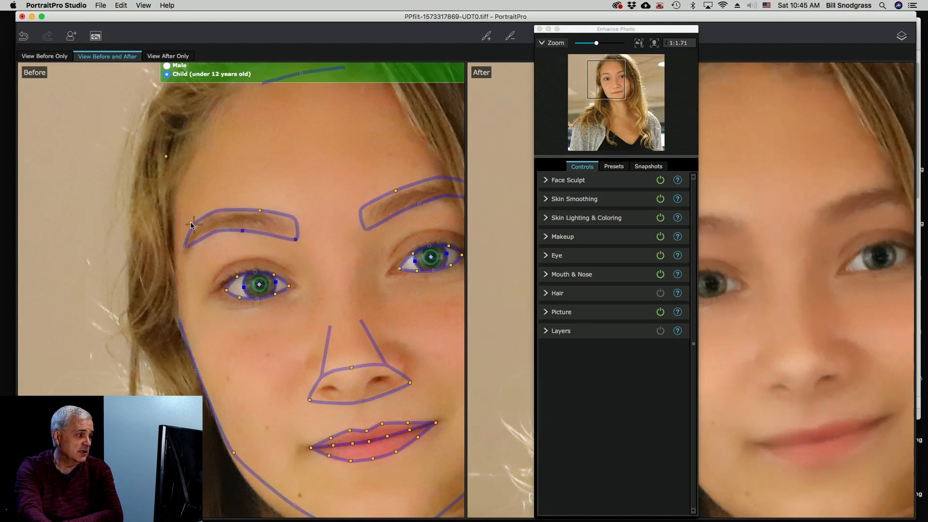
left_click_drag(193, 224, 193, 231)
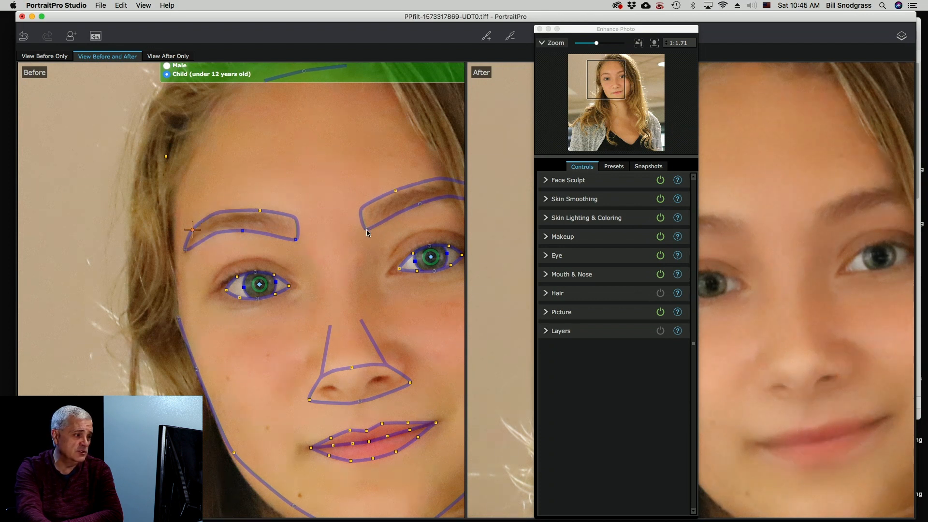
Fit the subject's left eyebrow outline by adjusting its inner lower corner and its outer end
left_click_drag(367, 232, 369, 231)
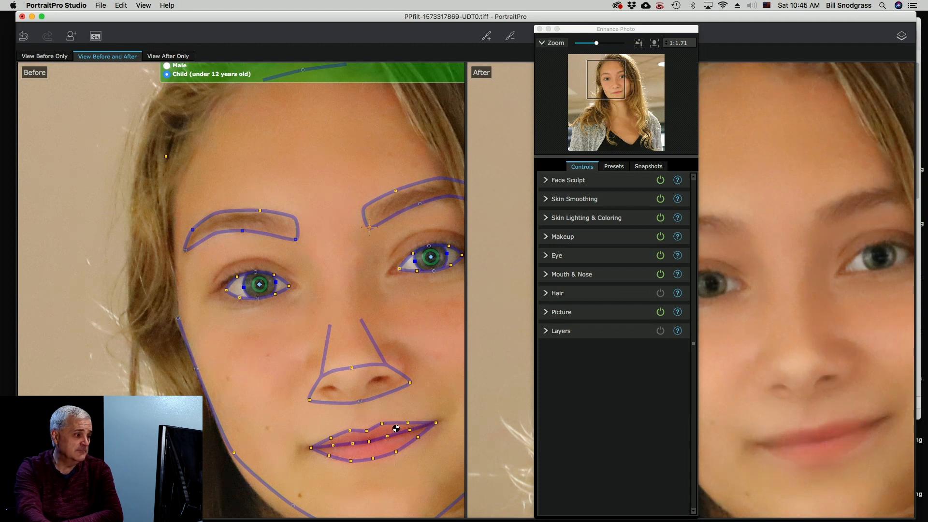
left_click_drag(793, 290, 705, 305)
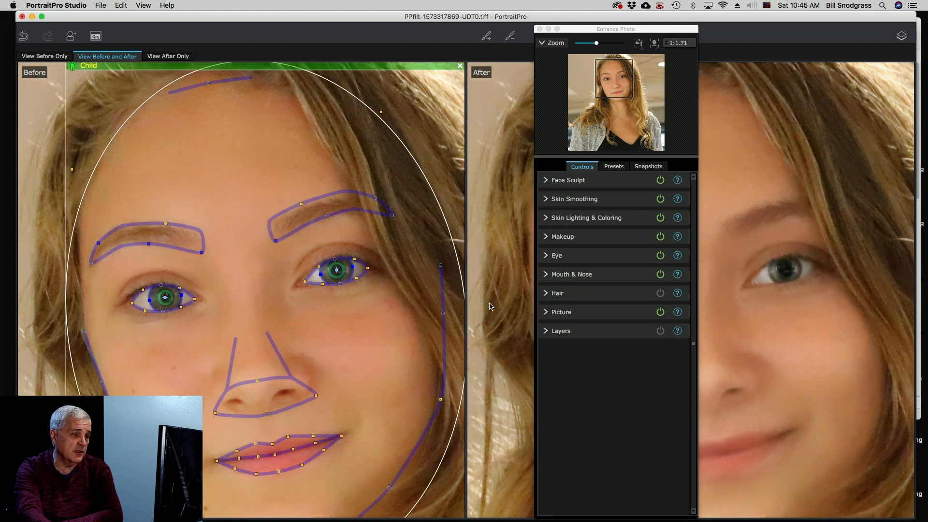
left_click_drag(789, 296, 767, 290)
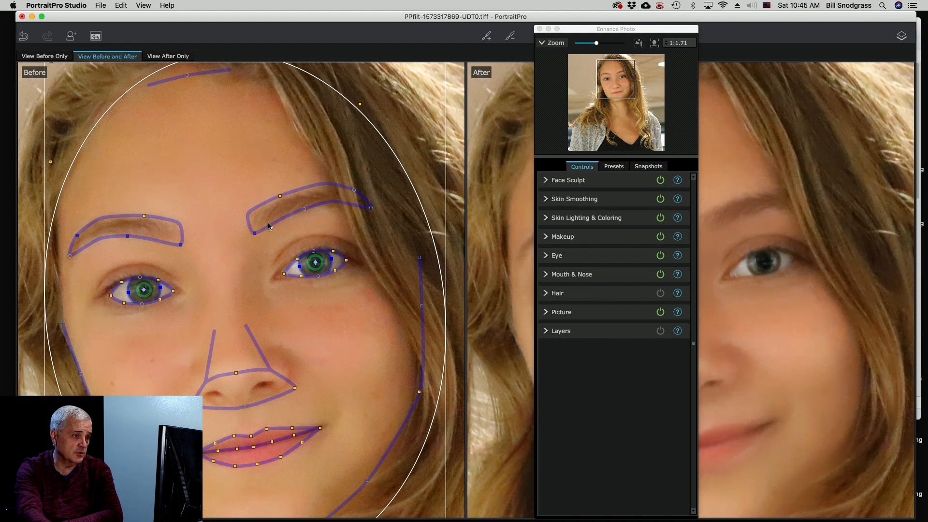
mouse_move(725, 202)
left_mouse_down()
mouse_move(771, 208)
mouse_move(730, 210)
left_mouse_up()
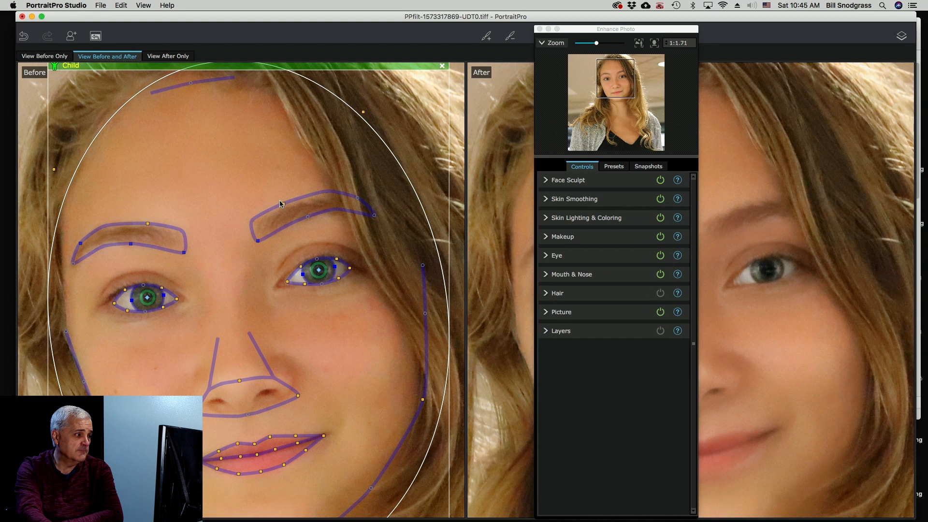
left_click_drag(358, 198, 362, 206)
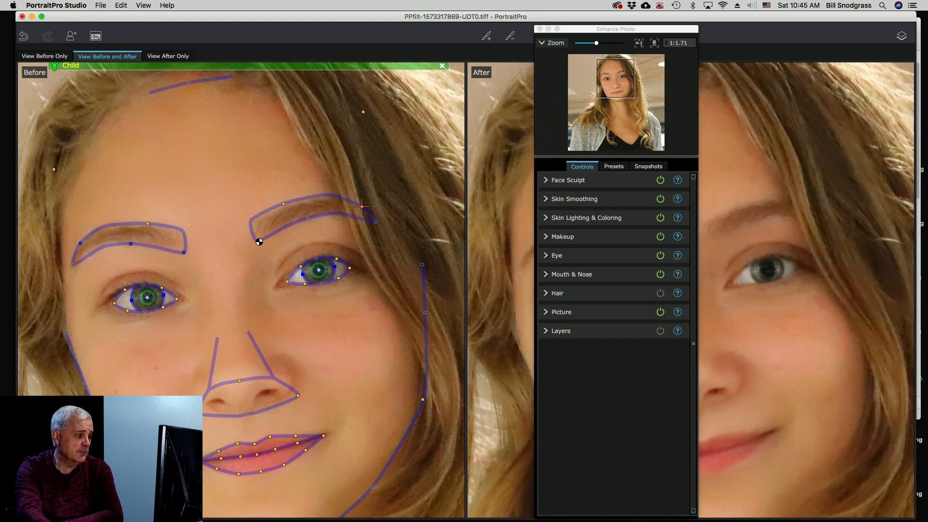
left_click_drag(255, 240, 260, 239)
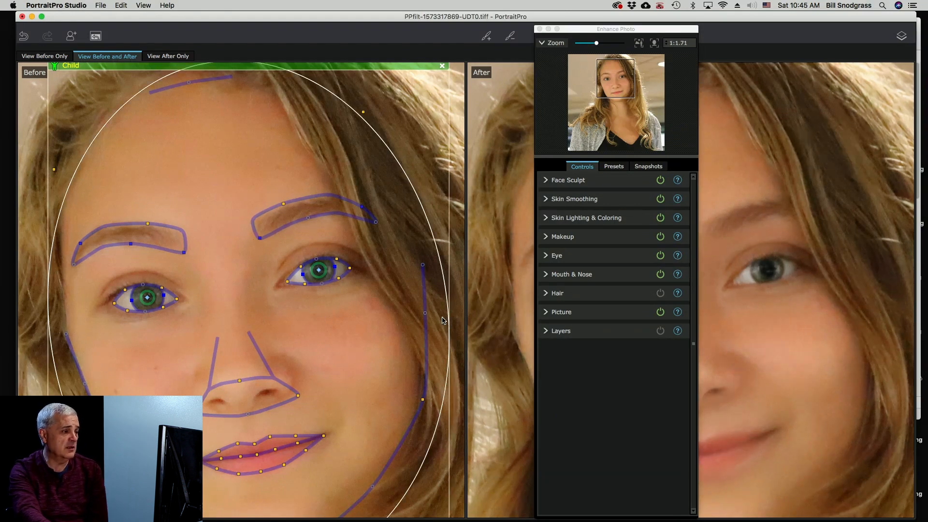
Move the face outline outward along the subject's right jaw and cheek to match the edge of the face
scroll(828, 224, "down", 5)
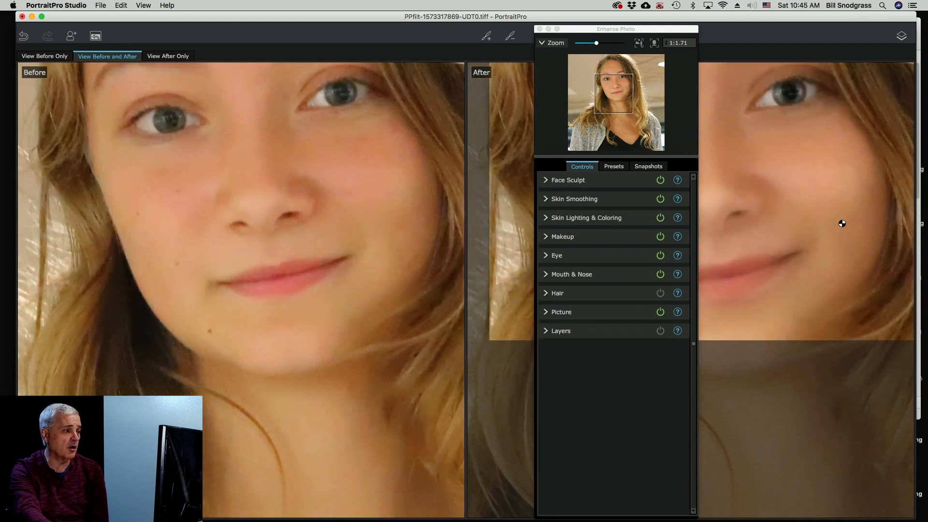
scroll(373, 251, "down", 2)
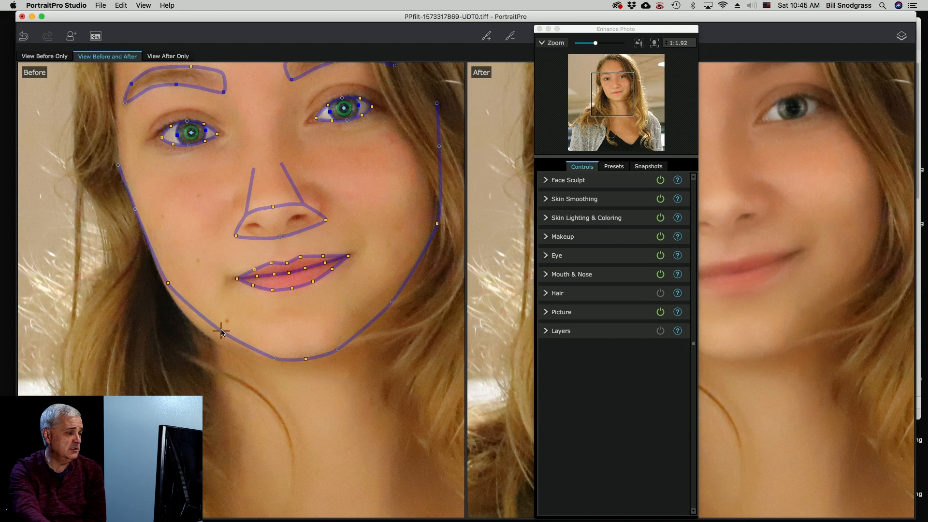
left_click_drag(224, 333, 210, 341)
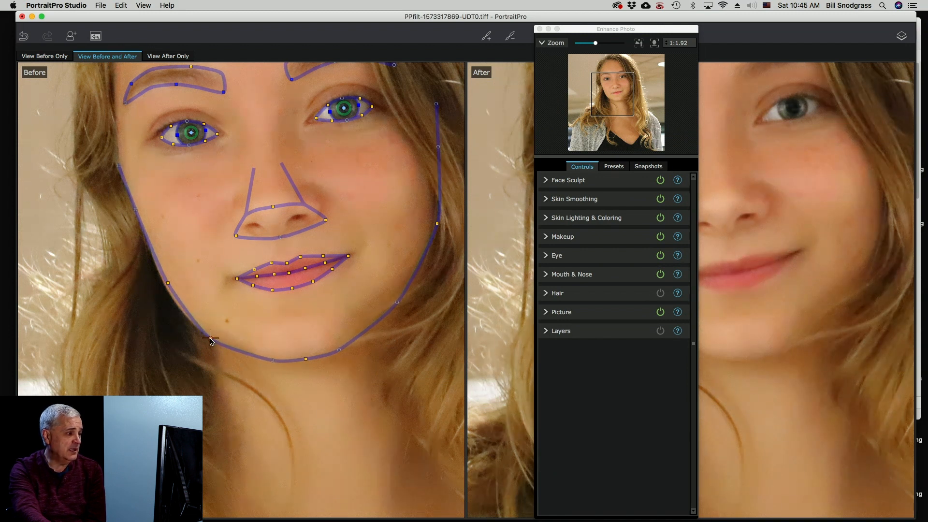
left_click(168, 282)
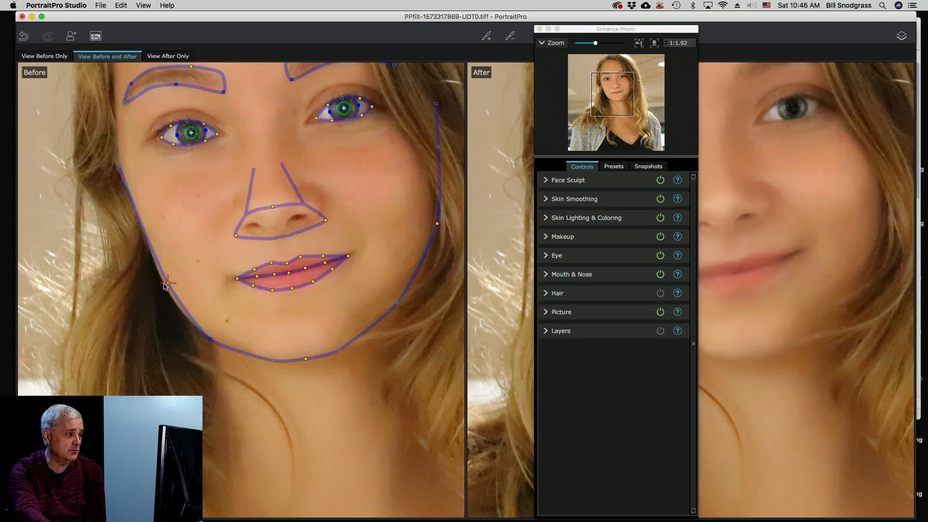
left_click_drag(168, 285, 162, 284)
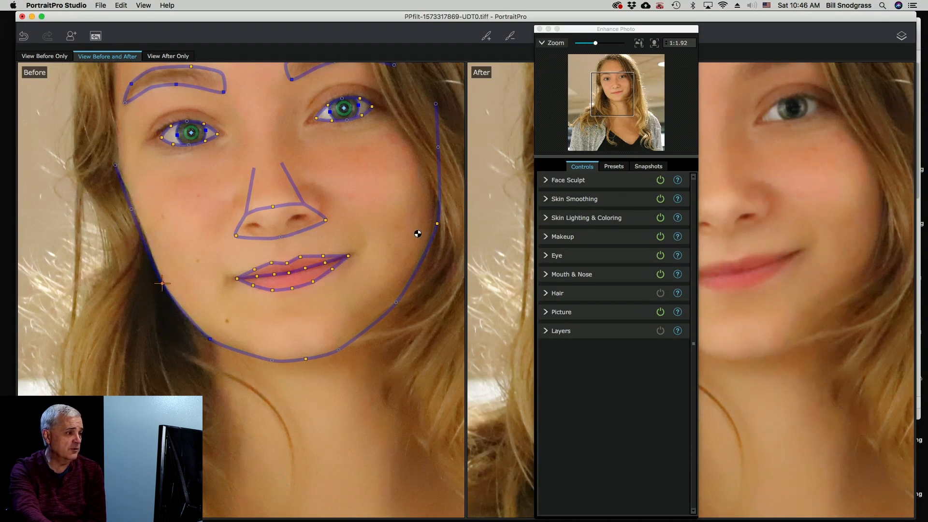
Pull the face outline inward along the subject's left jaw, cheek and temple to follow the edge of the face
left_click(395, 302)
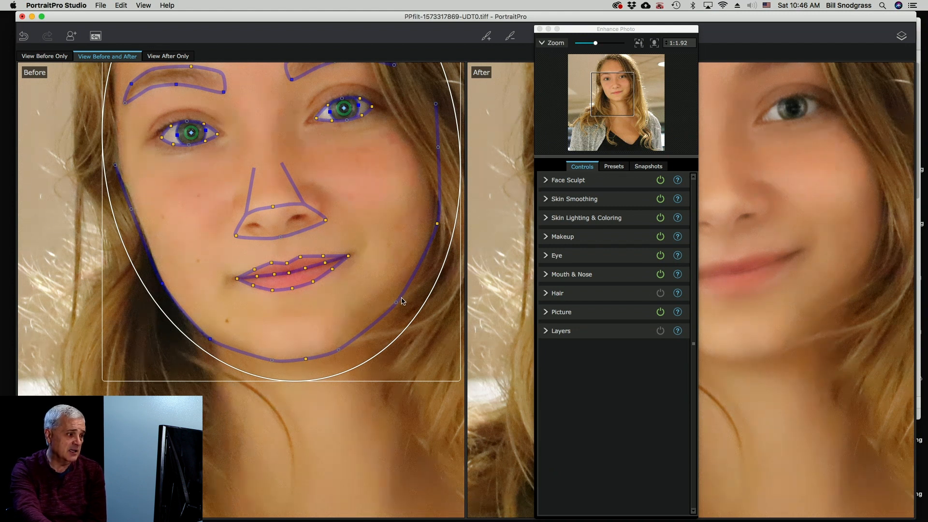
left_click_drag(395, 304, 391, 296)
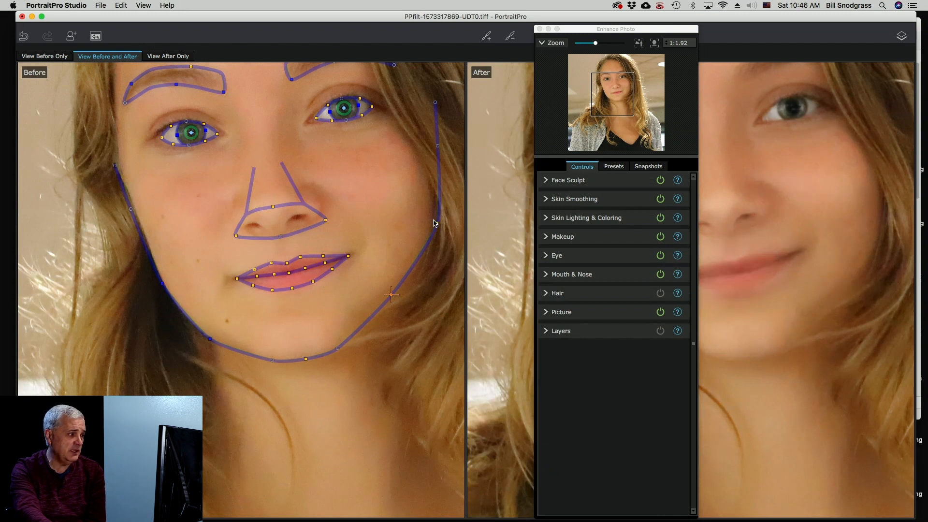
left_click_drag(435, 223, 432, 225)
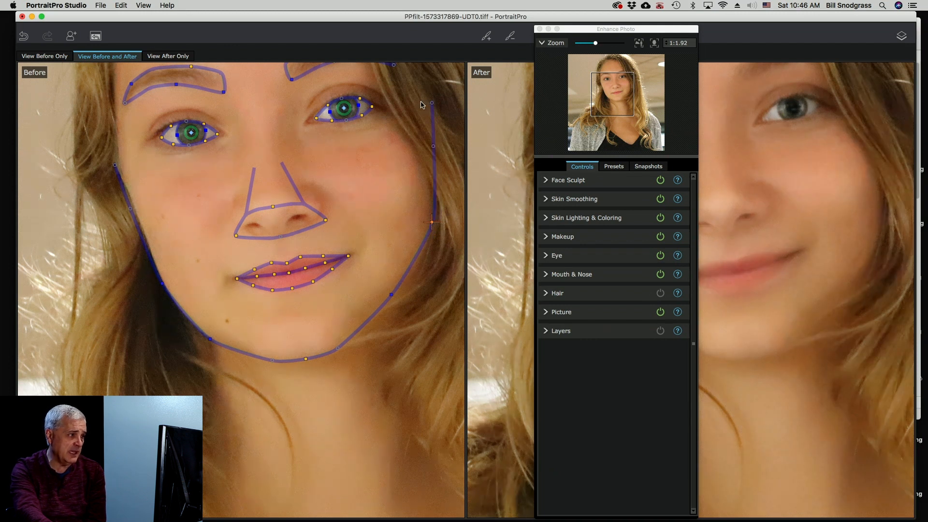
left_click_drag(430, 104, 425, 104)
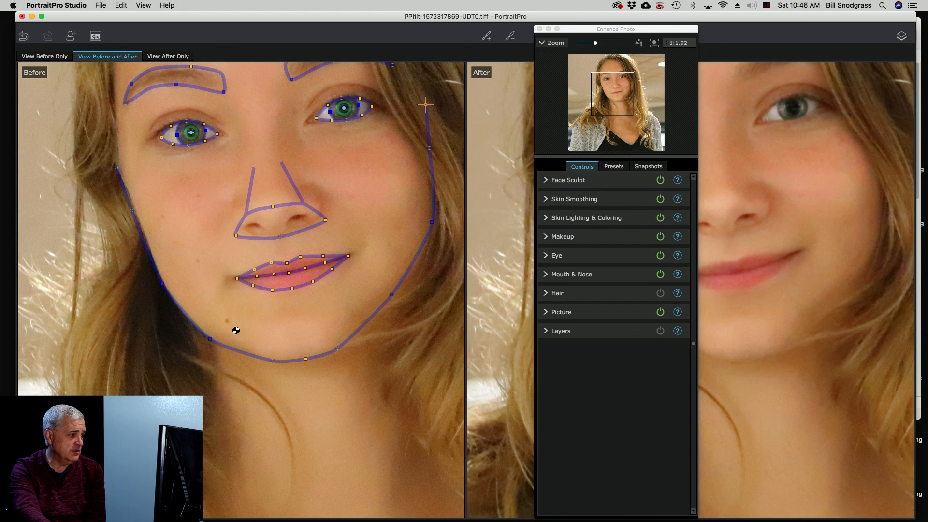
mouse_move(171, 277)
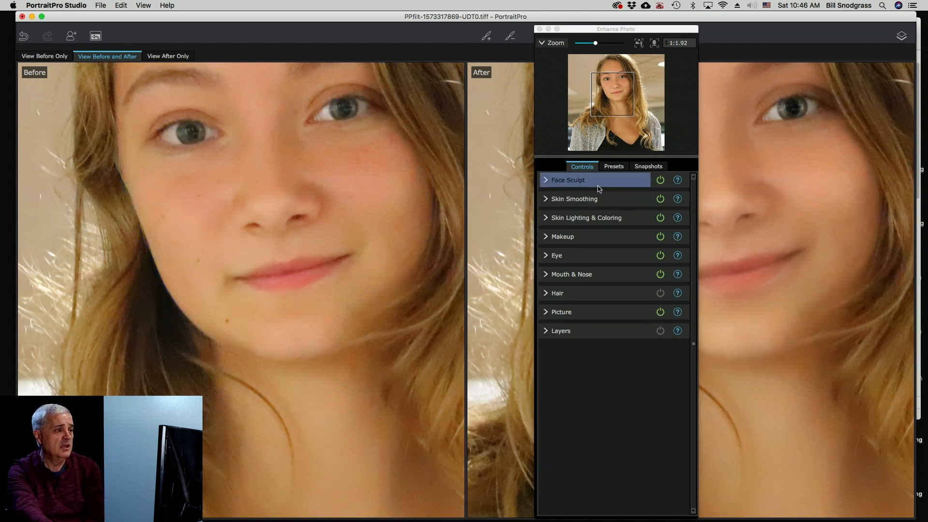
Show the global presets and move the Enhance Photo panel off the After view to examine the whole retouched portrait
left_click(614, 166)
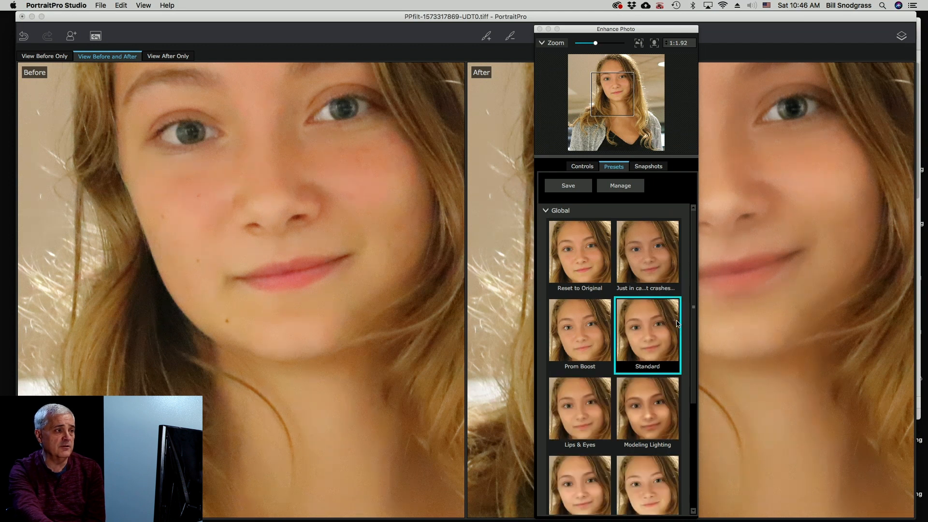
left_click_drag(657, 31, 350, 41)
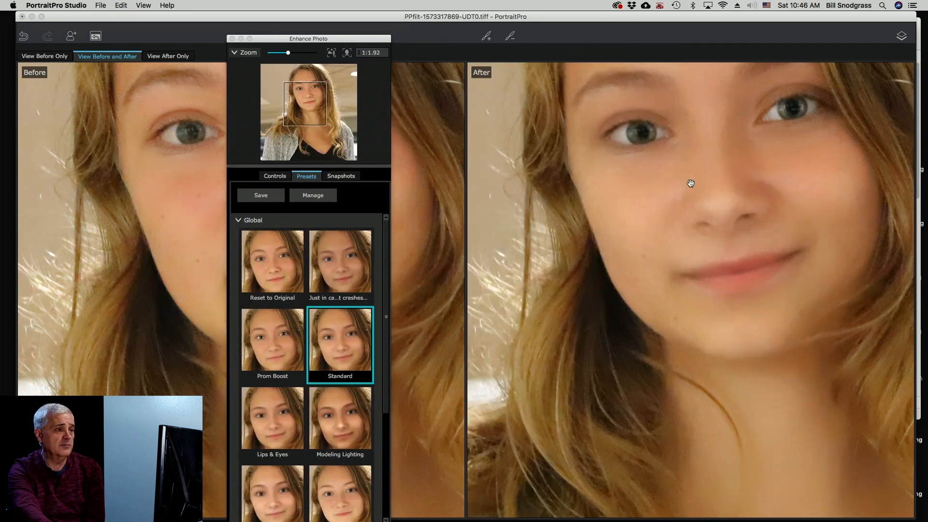
scroll(719, 226, "down", 2)
scroll(718, 226, "down", 3)
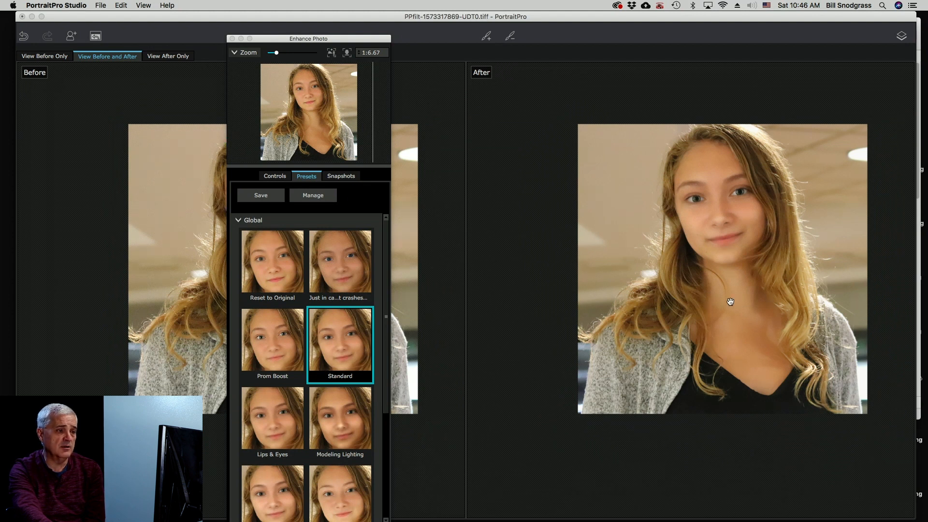
Apply the Reset to Original preset and expand the Face Sculpt controls
left_click_drag(310, 38, 469, 28)
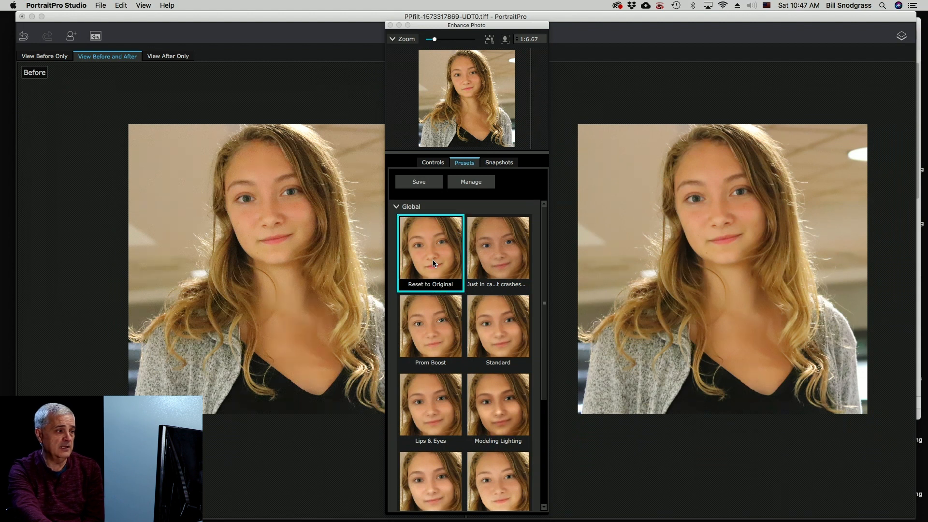
left_click(435, 165)
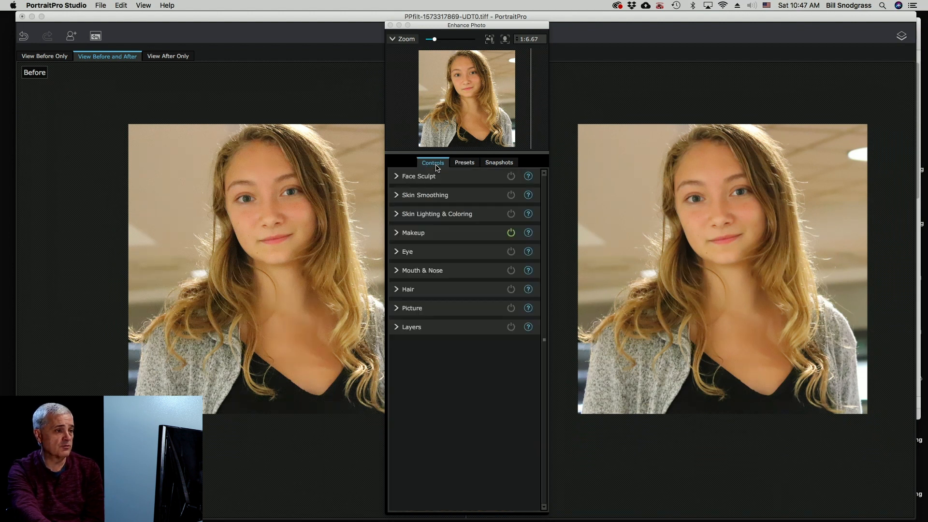
left_click(399, 178)
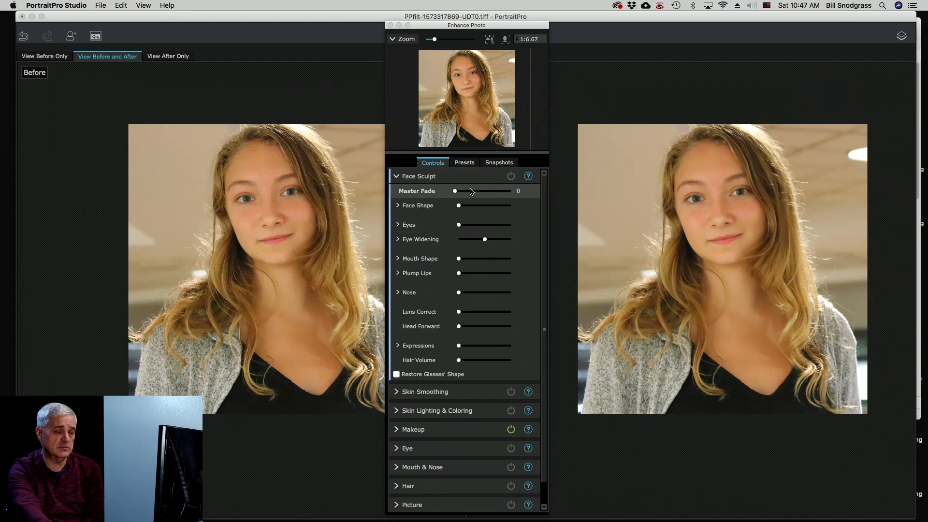
Turn off the Makeup adjustments and raise the Face Sculpt Master Fade to just under halfway
left_click(510, 430)
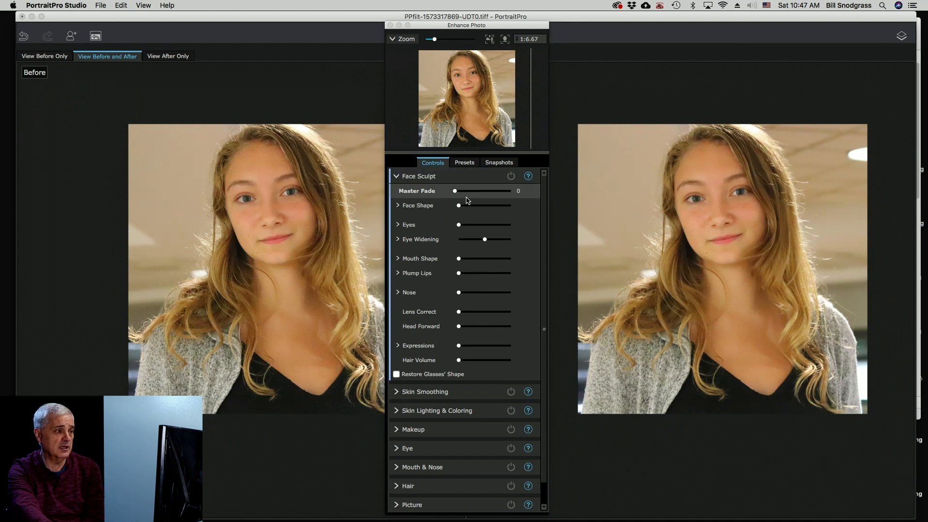
left_click_drag(460, 194, 478, 193)
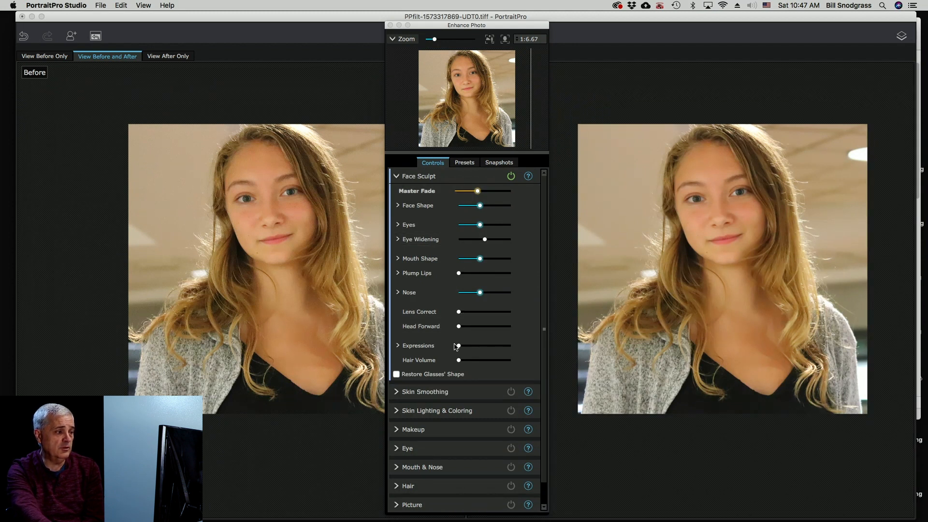
Try Lens Correct and return it to 0, raise Head Forward, Expressions and Hair Volume moderately, and toggle Face Sculpt to compare the effect
mouse_move(460, 315)
left_mouse_down()
mouse_move(485, 316)
mouse_move(472, 318)
left_mouse_up()
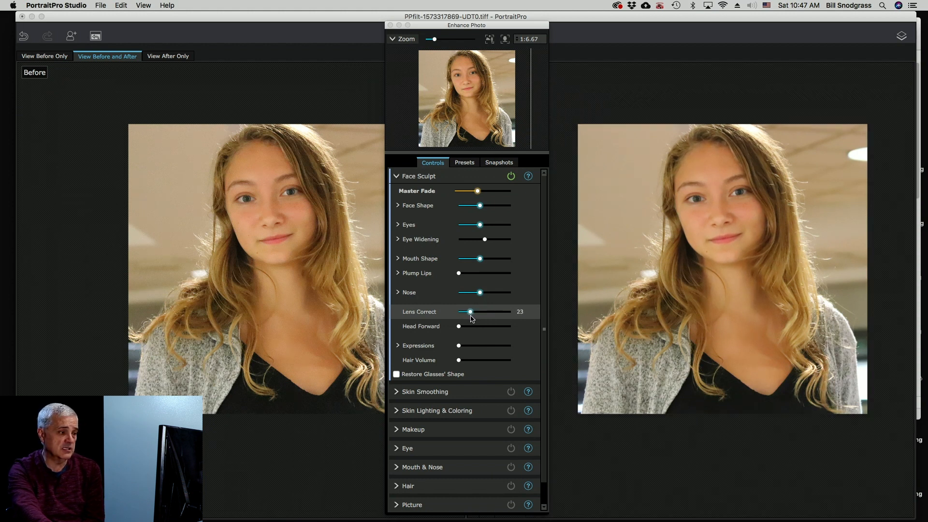
left_click_drag(472, 317, 468, 349)
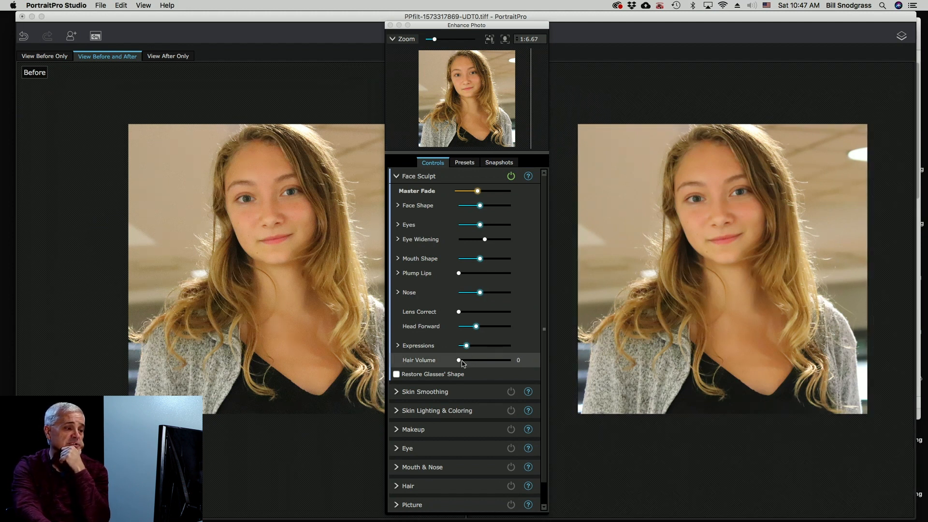
mouse_move(459, 364)
left_mouse_down()
mouse_move(508, 363)
mouse_move(459, 363)
mouse_move(471, 361)
left_mouse_up()
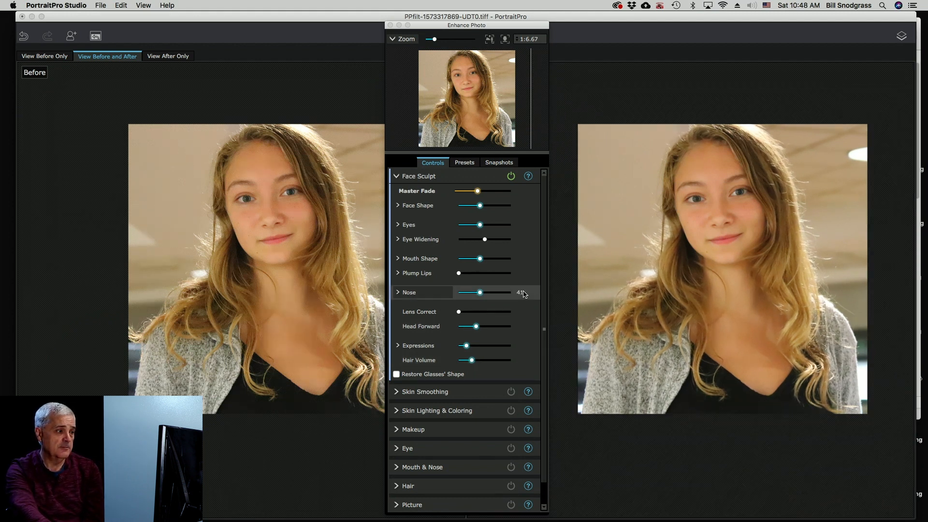
left_click(511, 176)
left_click(512, 175)
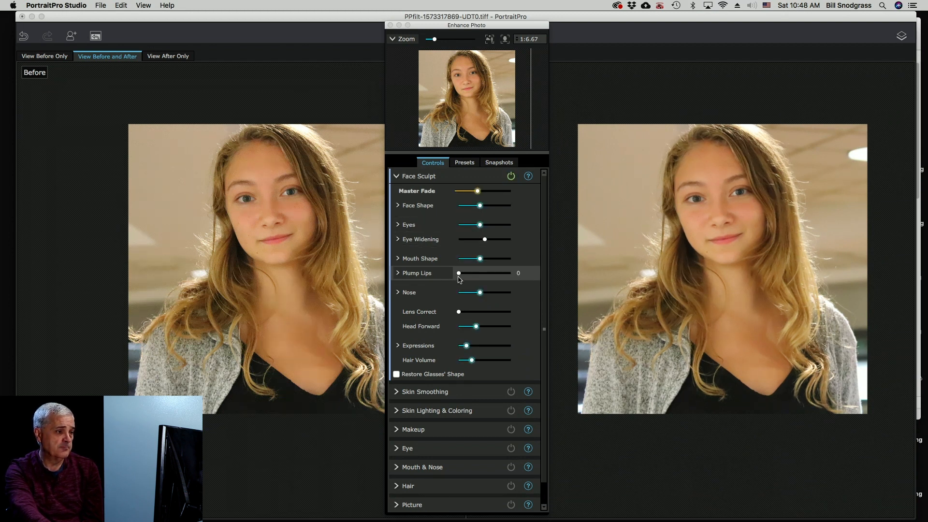
Set Plump Lips to 30 and raise Eye Widening slightly above its midpoint
mouse_move(459, 276)
left_mouse_down()
mouse_move(480, 277)
mouse_move(471, 278)
left_mouse_up()
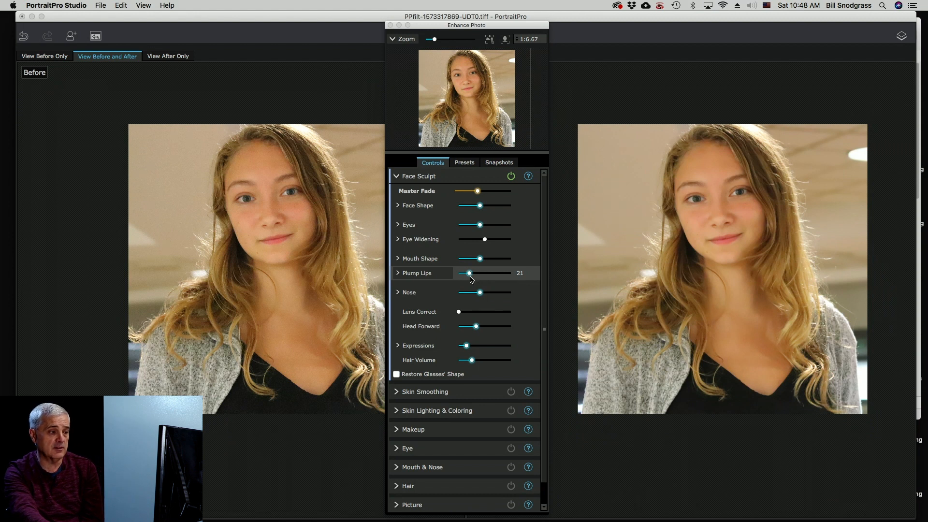
left_click_drag(469, 276, 475, 275)
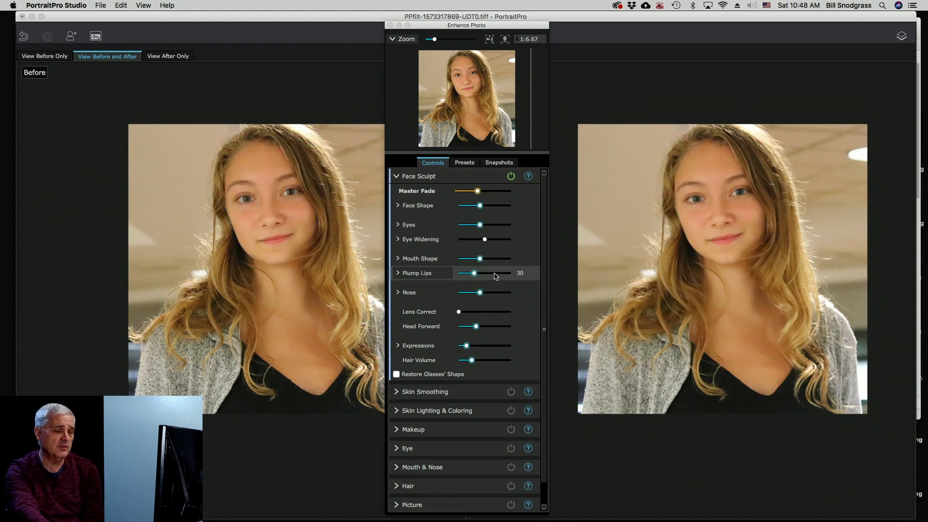
scroll(524, 295, "down", 1)
scroll(526, 297, "up", 1)
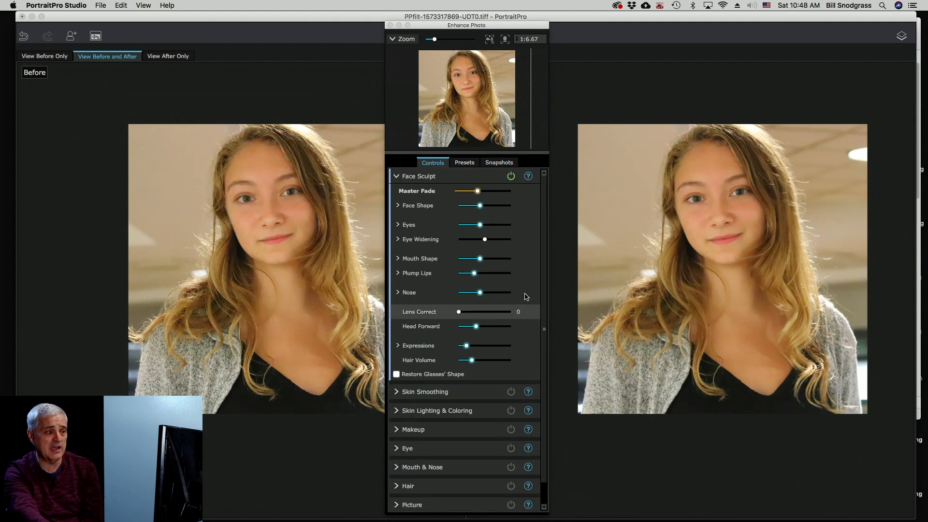
scroll(527, 294, "down", 1)
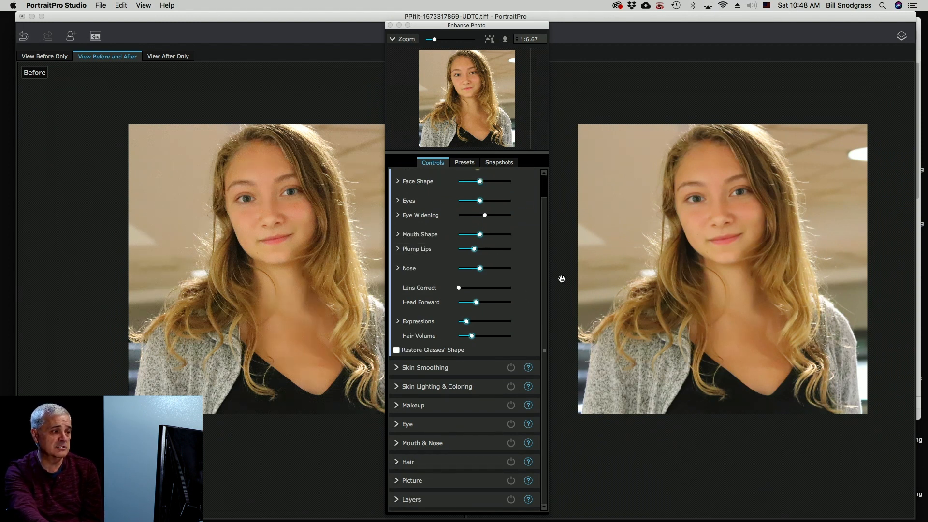
scroll(545, 280, "up", 1)
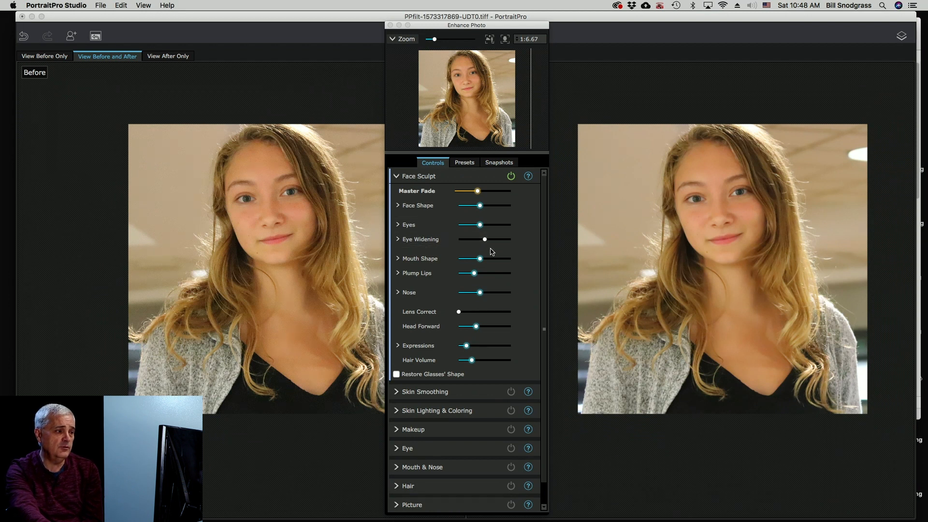
left_click_drag(489, 241, 493, 241)
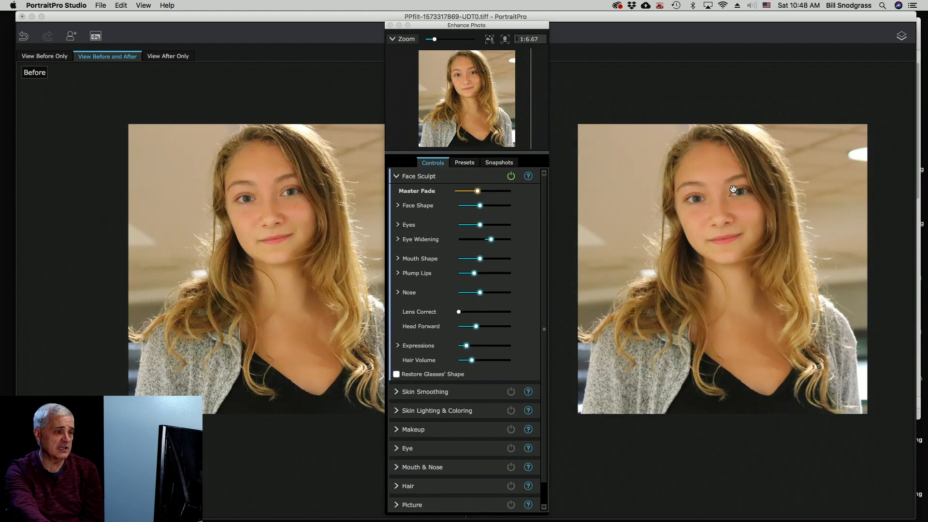
Collapse Face Sculpt, expand Skin Smoothing, and set its Master Fade to 18 while comparing the face up close
left_click(397, 177)
left_click(397, 195)
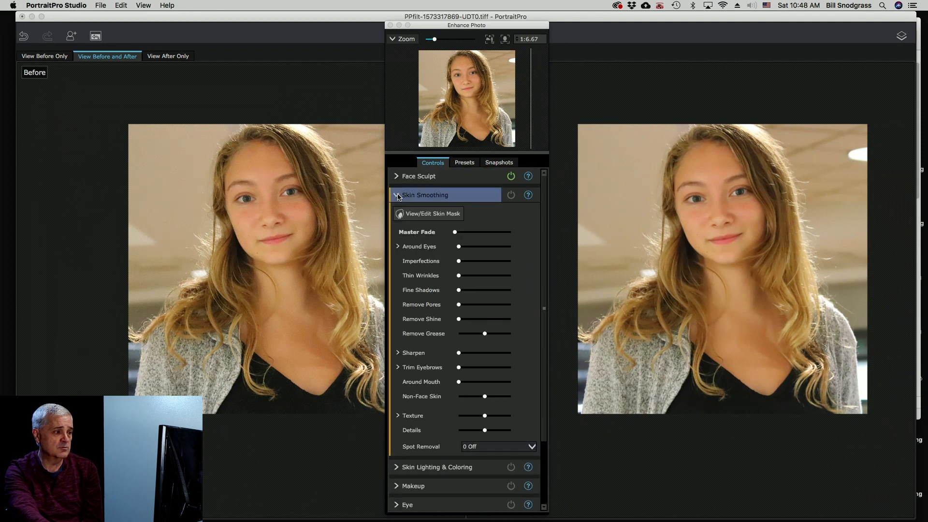
left_click_drag(454, 232, 469, 232)
scroll(738, 248, "up", 5)
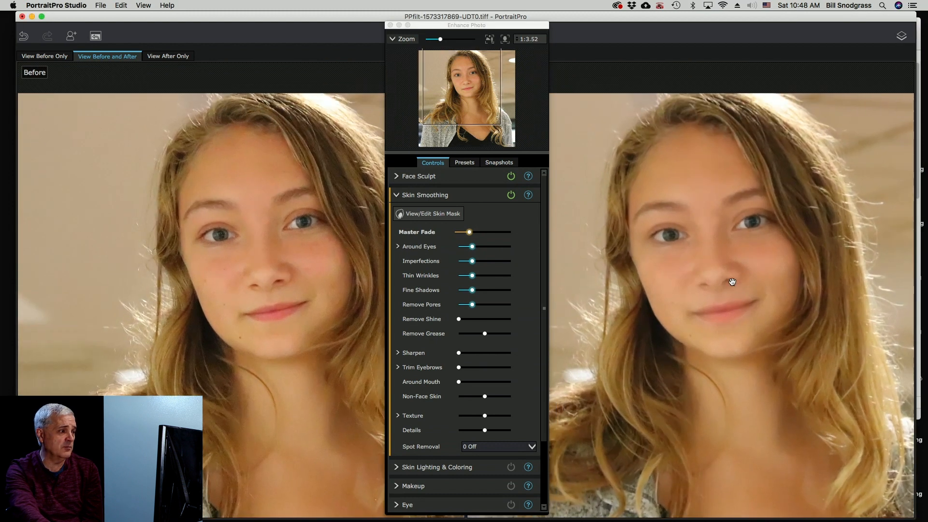
mouse_move(220, 256)
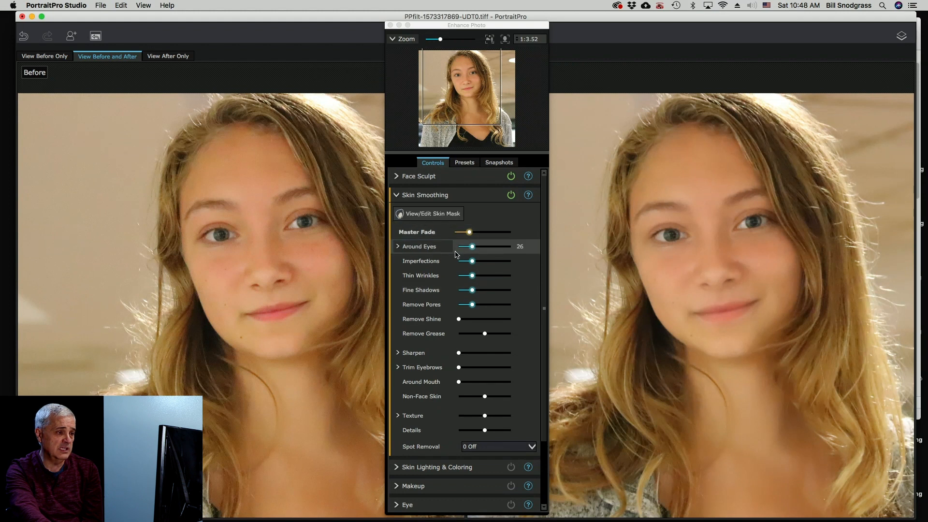
scroll(597, 265, "up", 1)
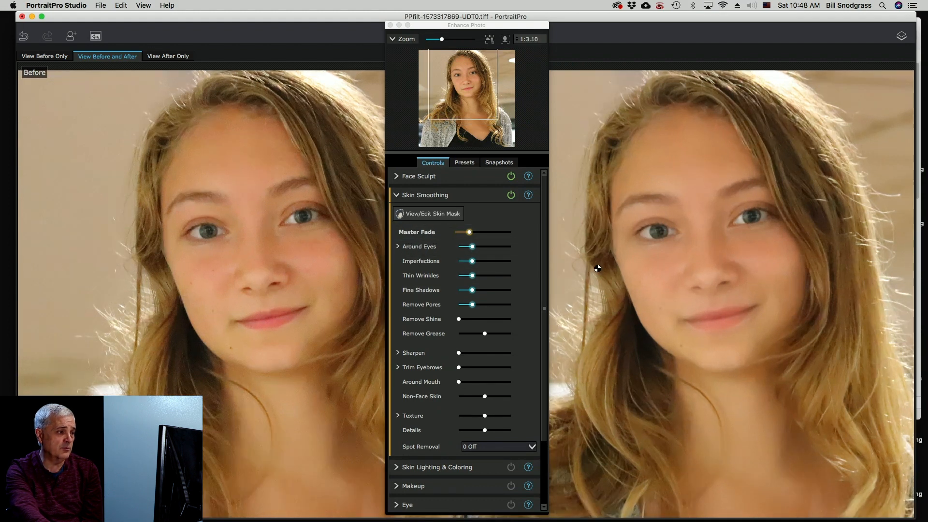
left_click_drag(469, 234, 466, 235)
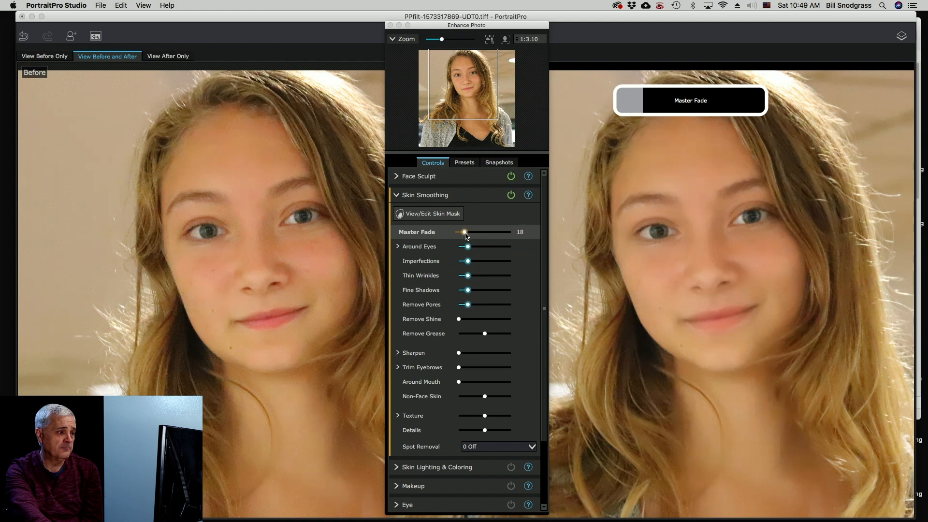
Raise Sharpen to under a third, keep Trim Eyebrows just above zero, and set Details to -15
left_click_drag(459, 356, 526, 376)
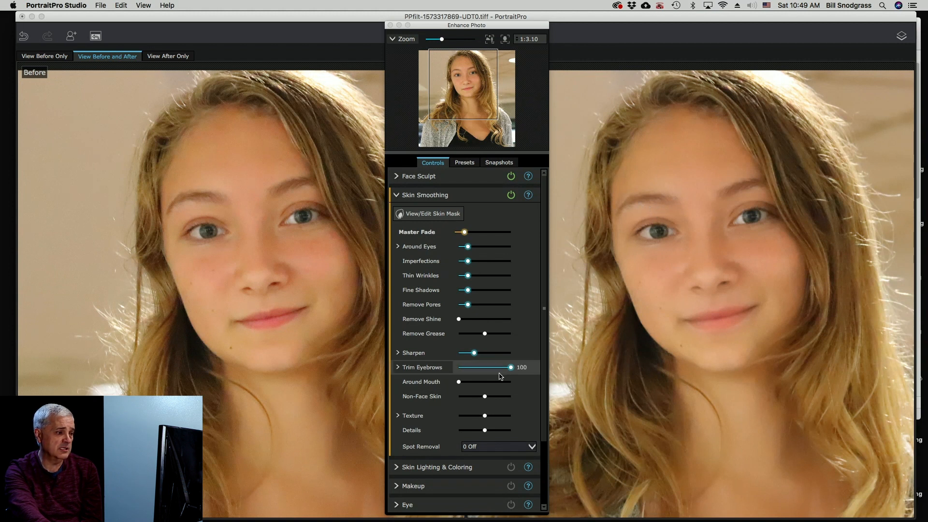
left_click_drag(510, 373, 461, 369)
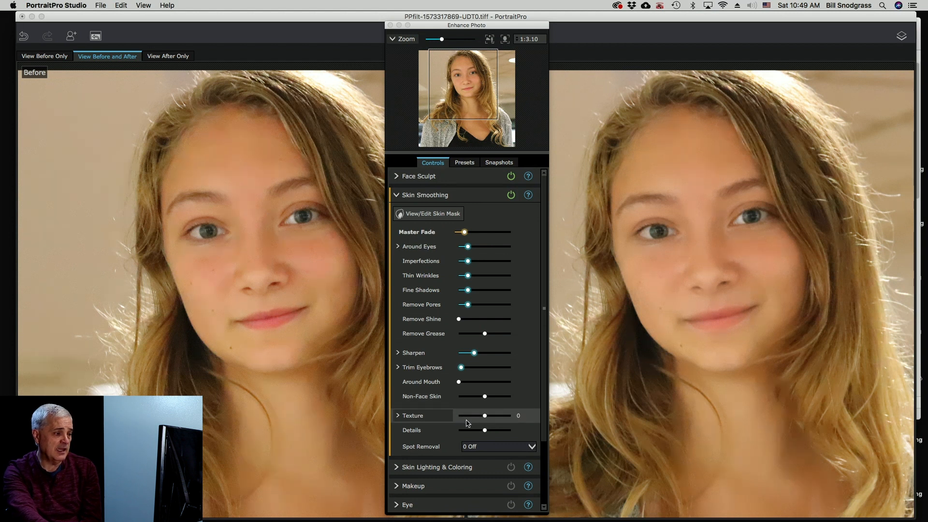
left_click(531, 448)
left_click(425, 443)
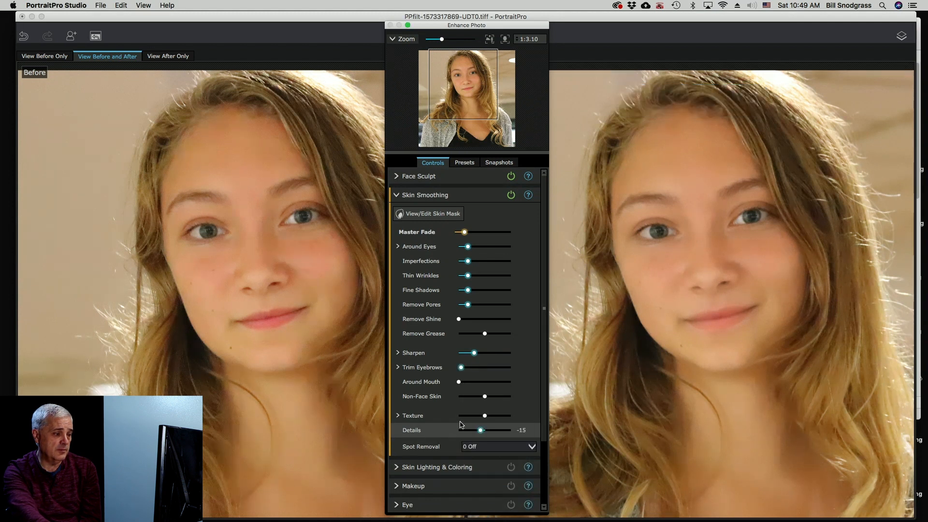
Examine the Texture sub-controls and the Spot Removal sensitivity levels, leaving Spot Removal at 0 Off
left_click(397, 415)
scroll(447, 314, "down", 5)
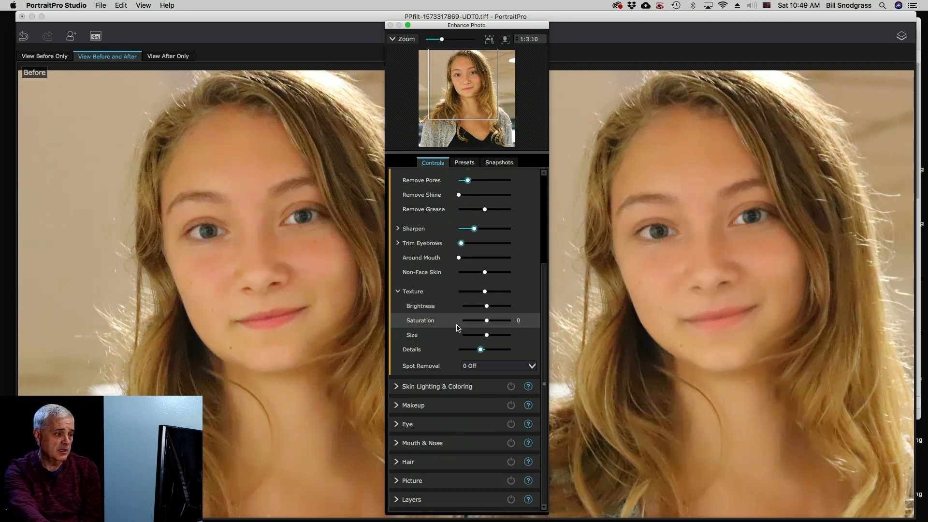
left_click(531, 366)
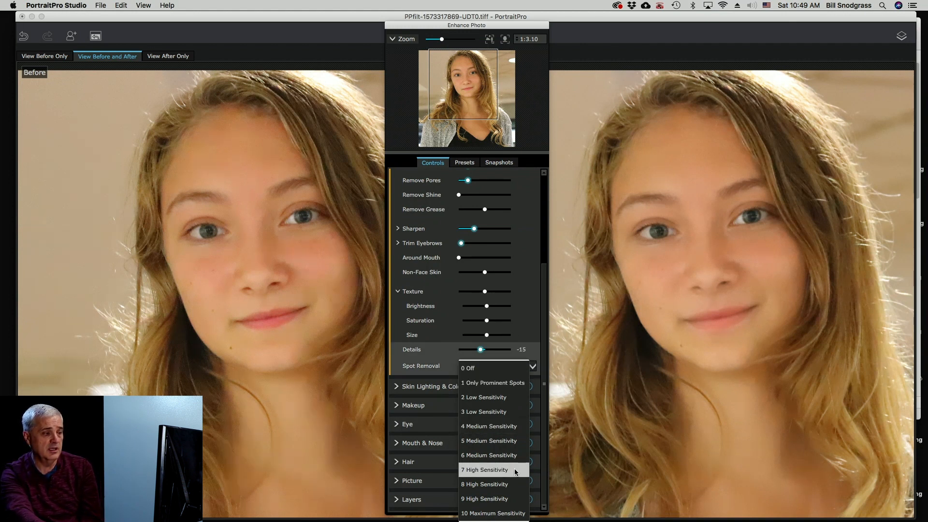
left_click(525, 318)
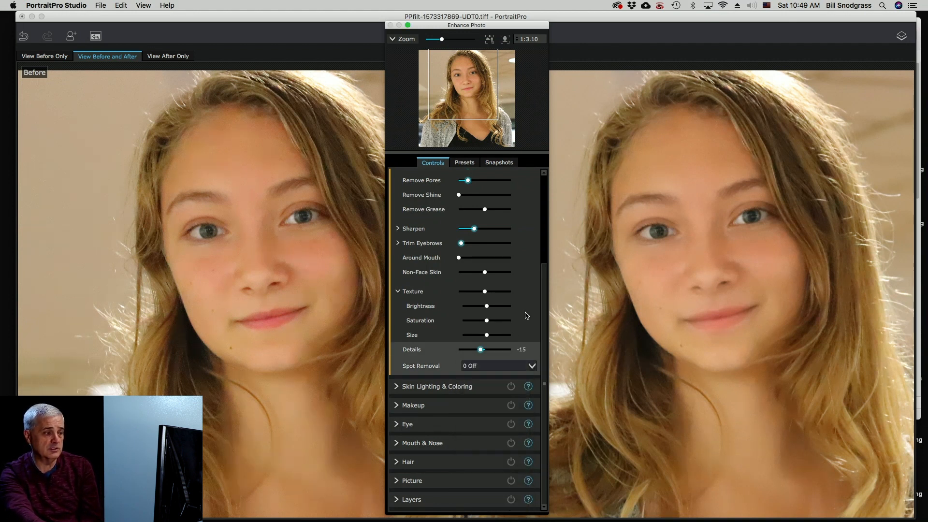
left_click(397, 292)
scroll(399, 290, "up", 5)
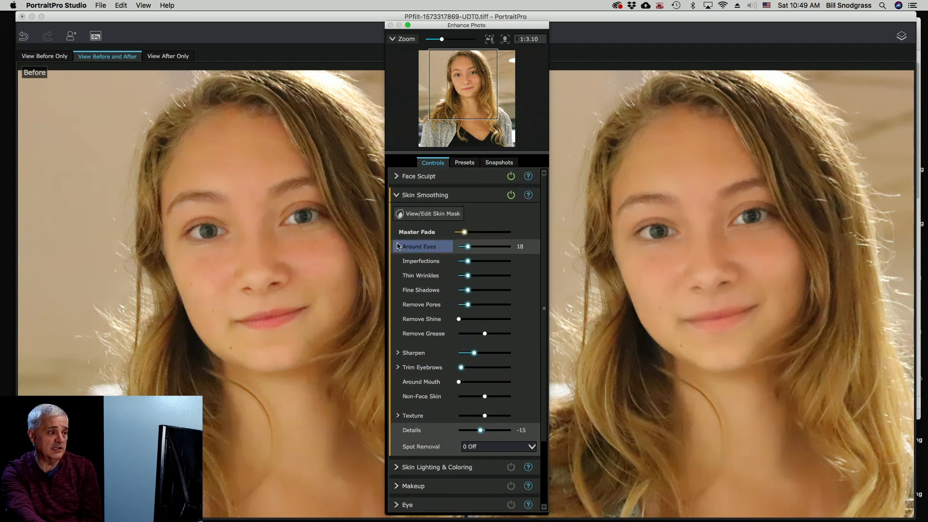
Collapse Skin Smoothing, expand the Lipstick options under Makeup, and set the Lipstick amount to 44
left_click(397, 195)
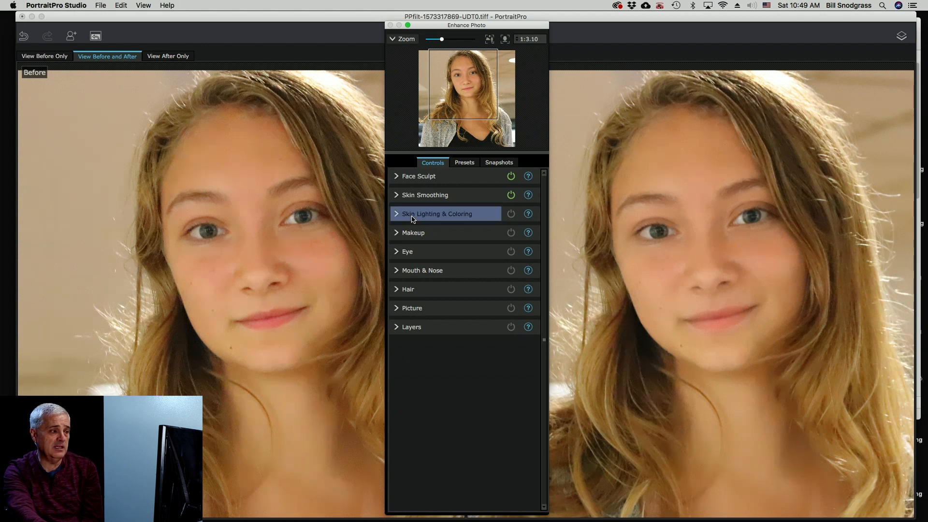
left_click(400, 234)
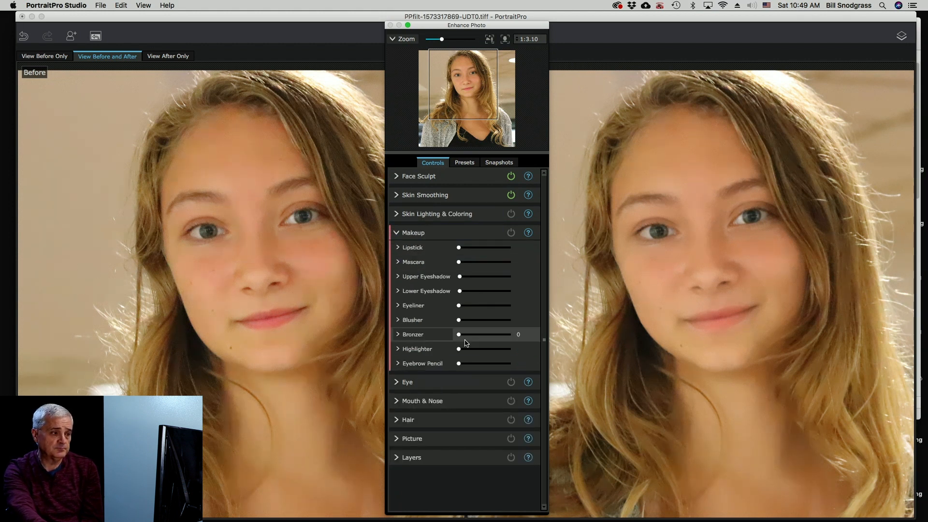
left_click(398, 247)
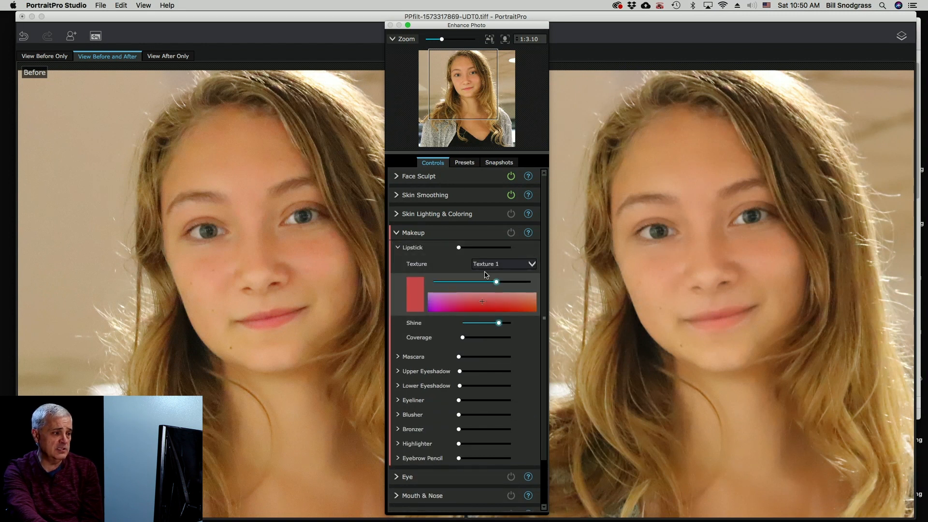
left_click_drag(456, 250, 483, 254)
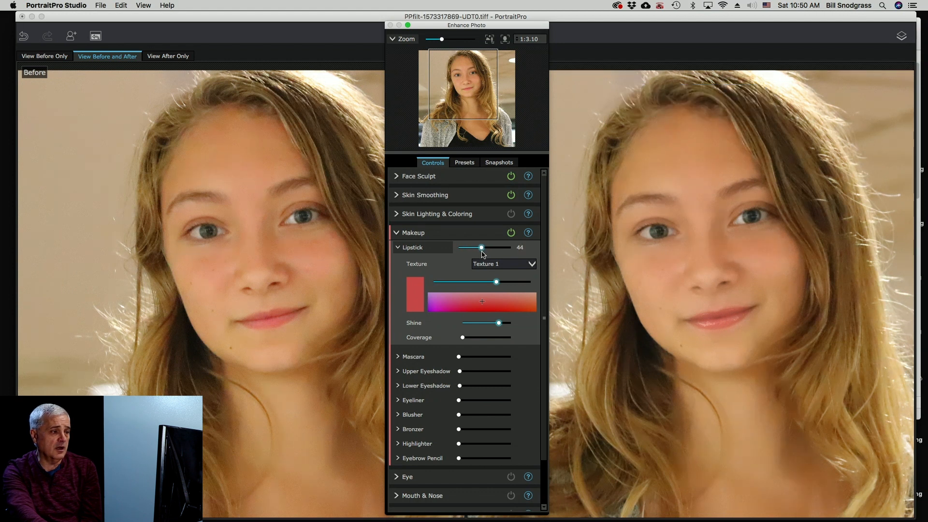
Compare the lipstick textures, settle on Texture 2, and reduce the Lipstick amount to under a third
left_click(524, 264)
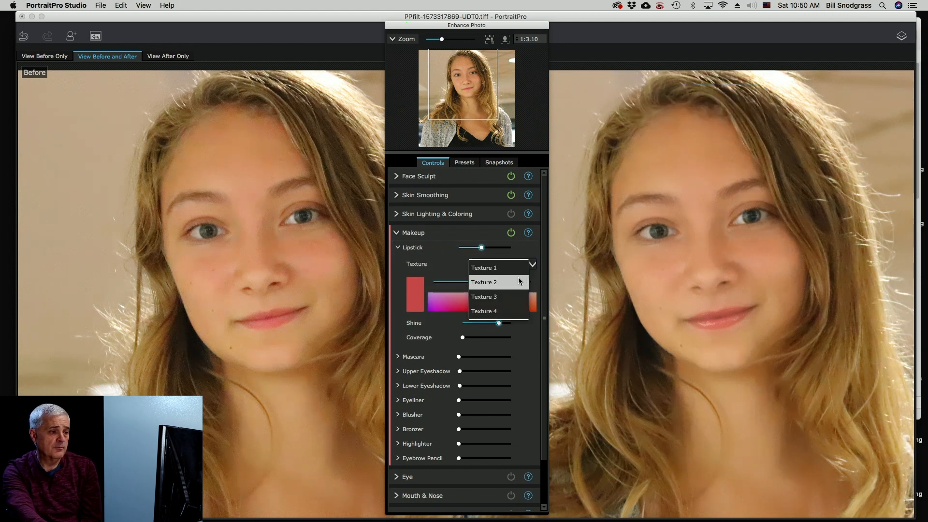
left_click(522, 268)
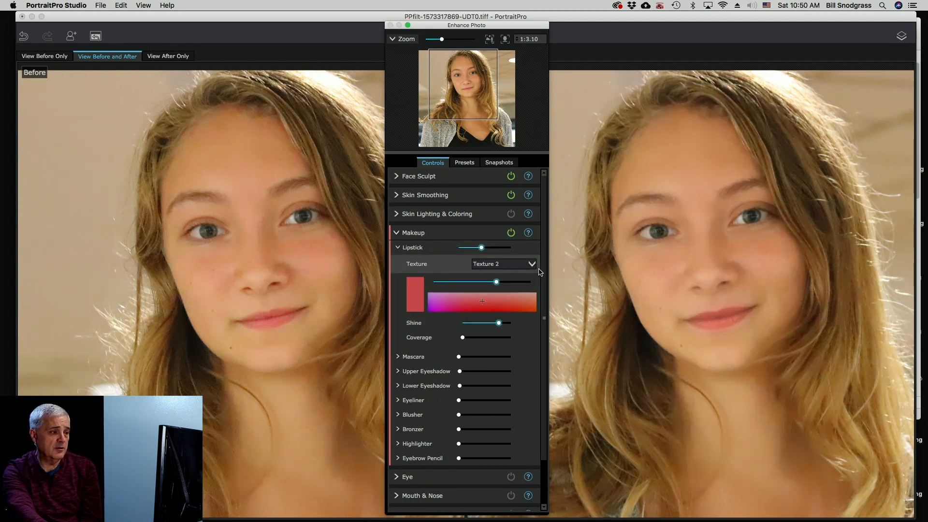
left_click(531, 264)
left_click(525, 279)
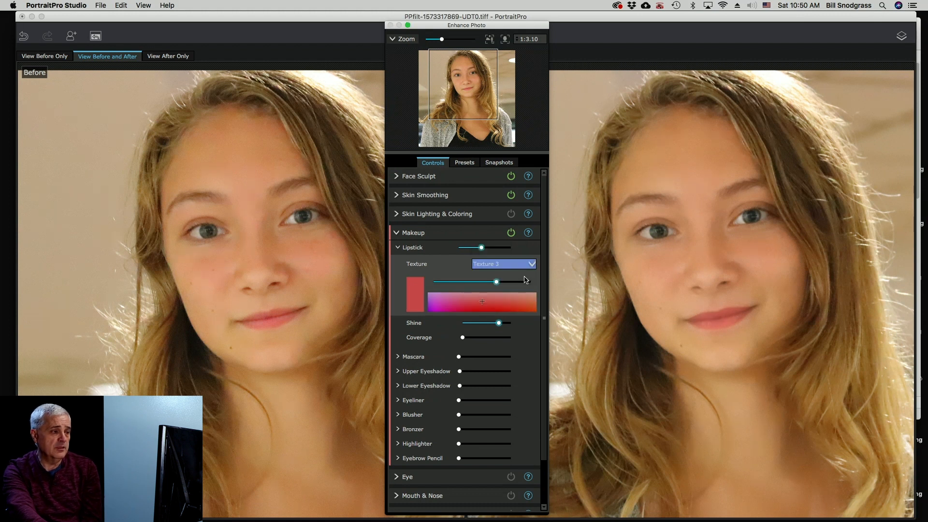
left_click(532, 264)
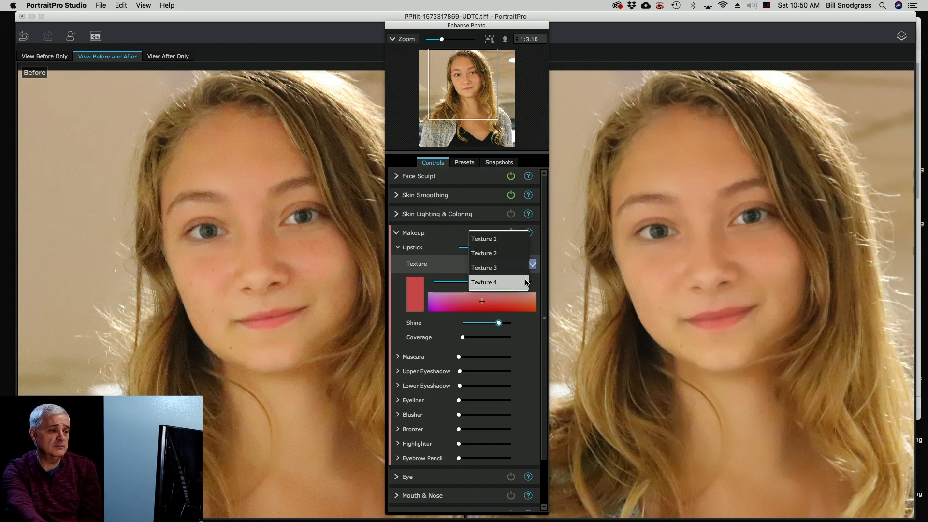
left_click(527, 282)
left_click(532, 264)
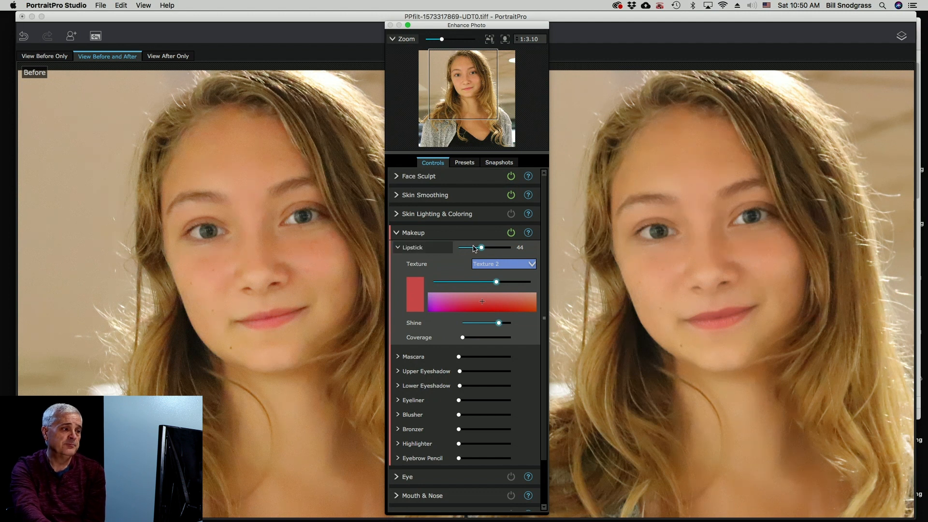
left_click_drag(481, 249, 476, 249)
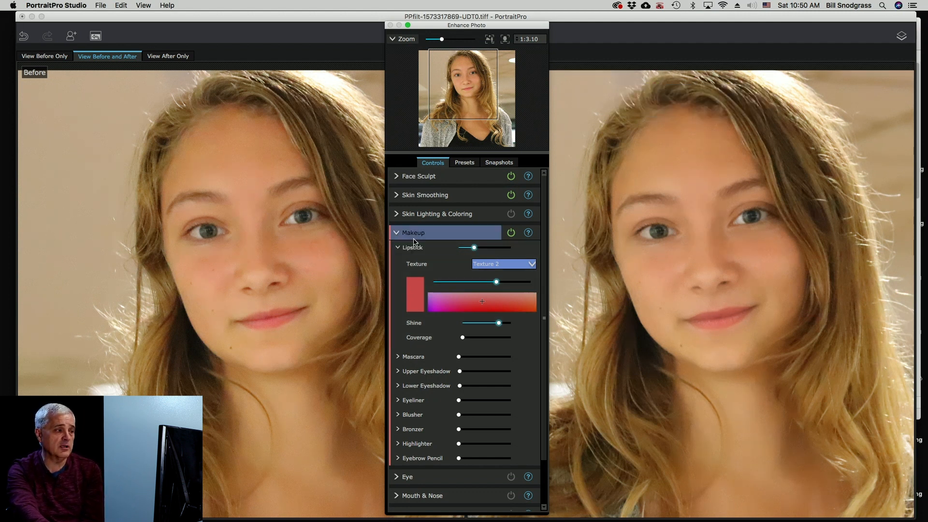
scroll(405, 227, "down", 2)
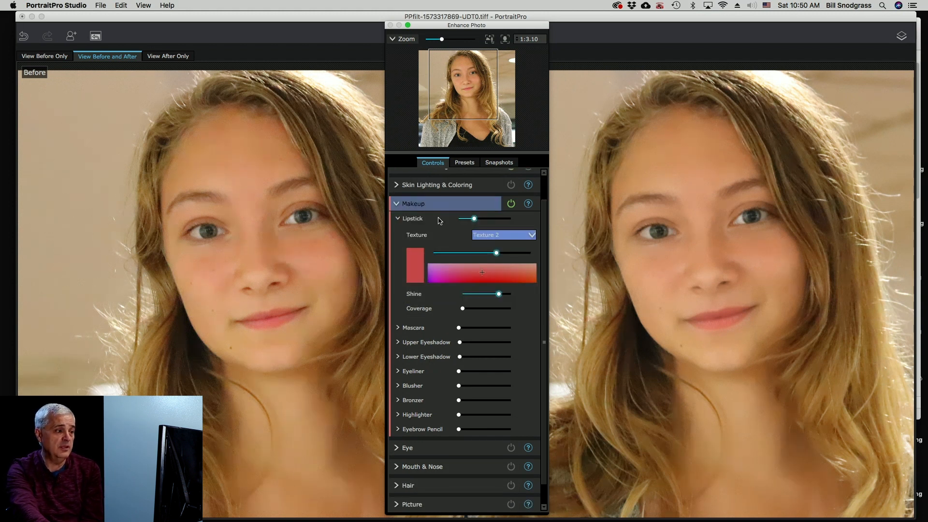
Expand the Mascara options under Makeup and review the application choices, keeping Light Application
left_click(398, 327)
scroll(483, 329, "down", 2)
left_click(524, 319)
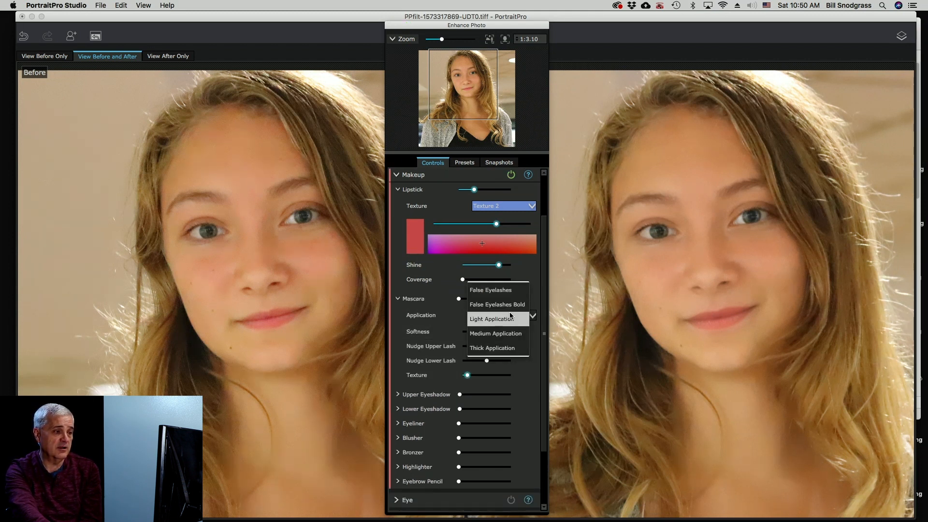
left_click(507, 319)
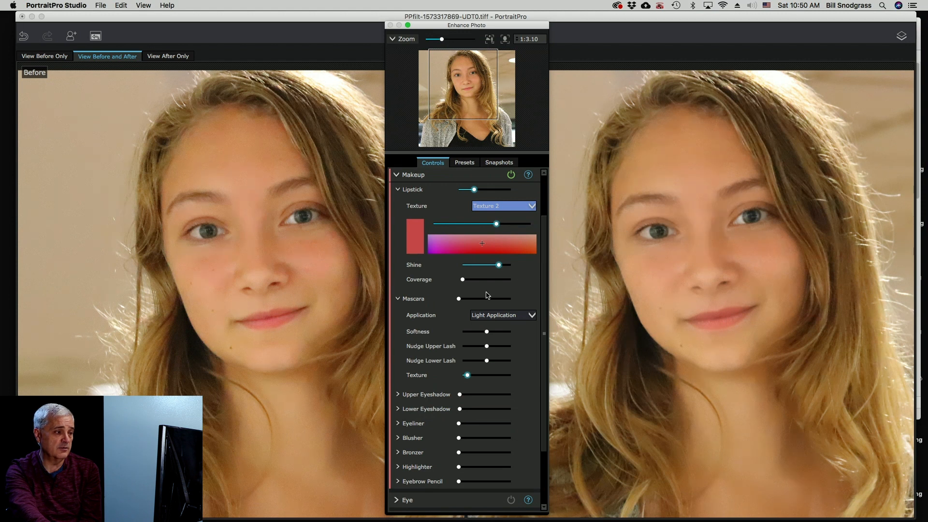
Add Upper Eyeshadow to the eyes and review its textures, keeping Semi Matte
left_click(400, 395)
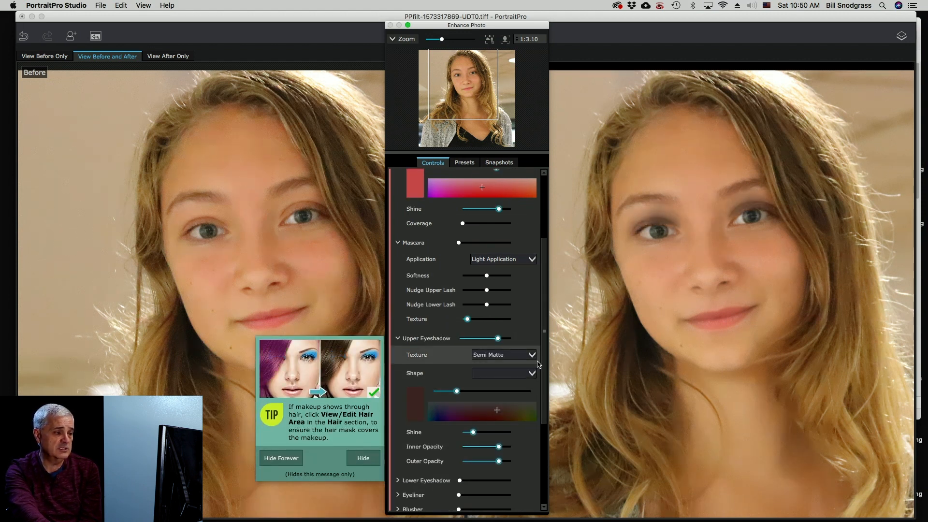
left_click(535, 359)
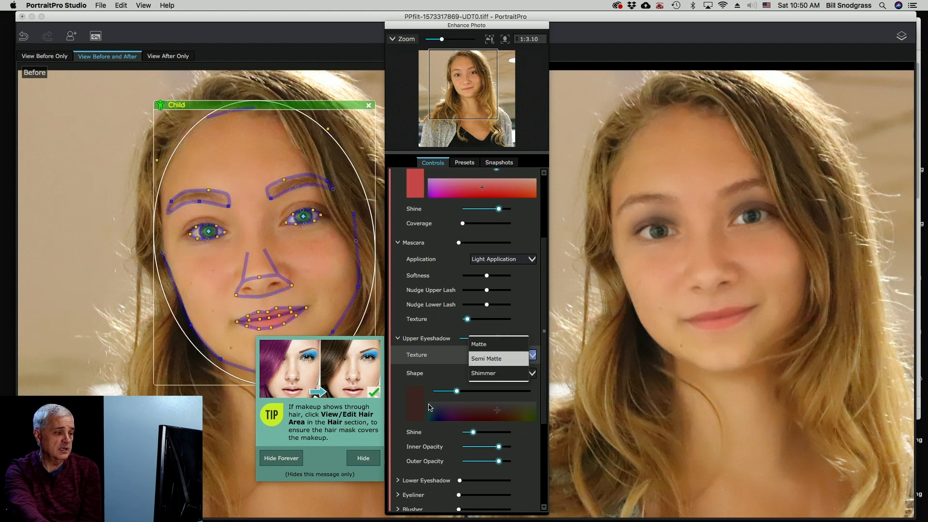
left_click(399, 481)
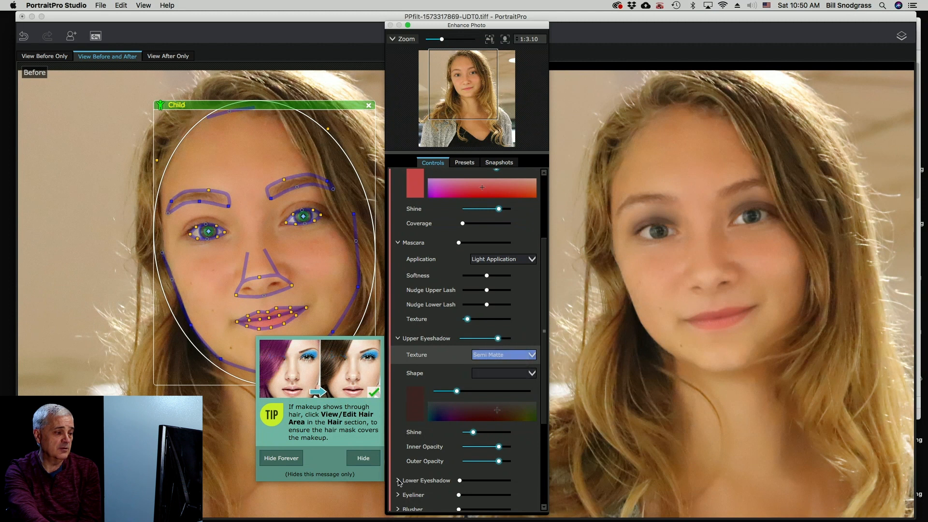
Expand the Eyeliner options and review the upper application styles, keeping Kohl
scroll(400, 481, "down", 5)
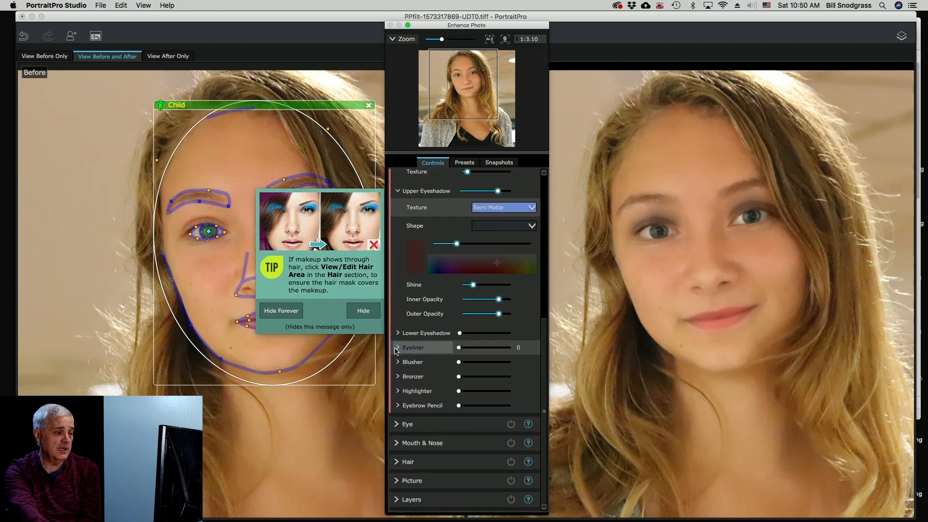
left_click(396, 348)
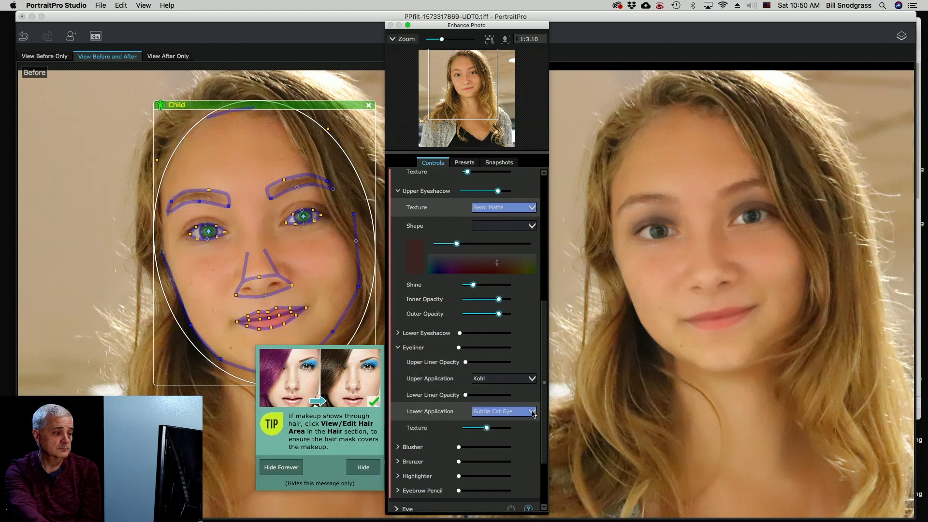
left_click(532, 379)
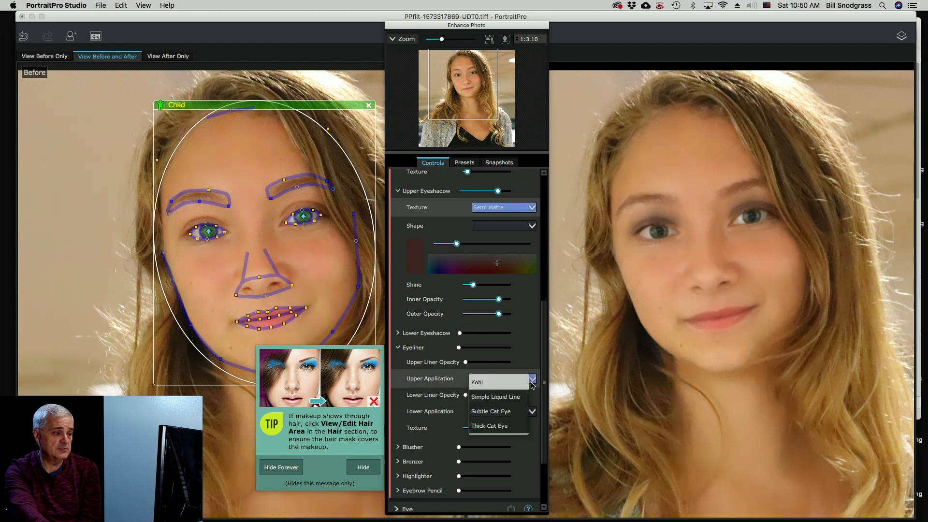
left_click(531, 383)
Compare the False Eyelashes and False Eyelashes Bold mascara applications close up on the eyes, settling on False Eyelashes Bold
scroll(419, 309, "up", 4)
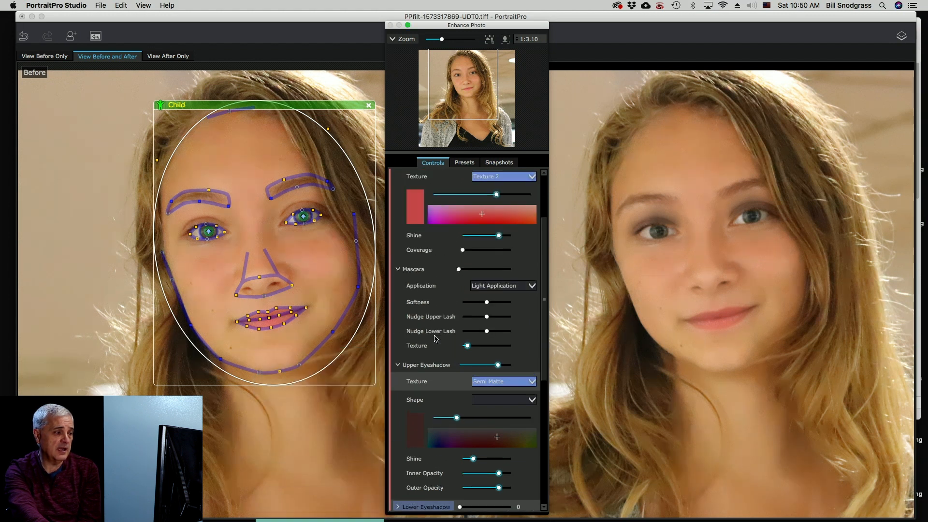
scroll(420, 288, "up", 3)
left_click(526, 374)
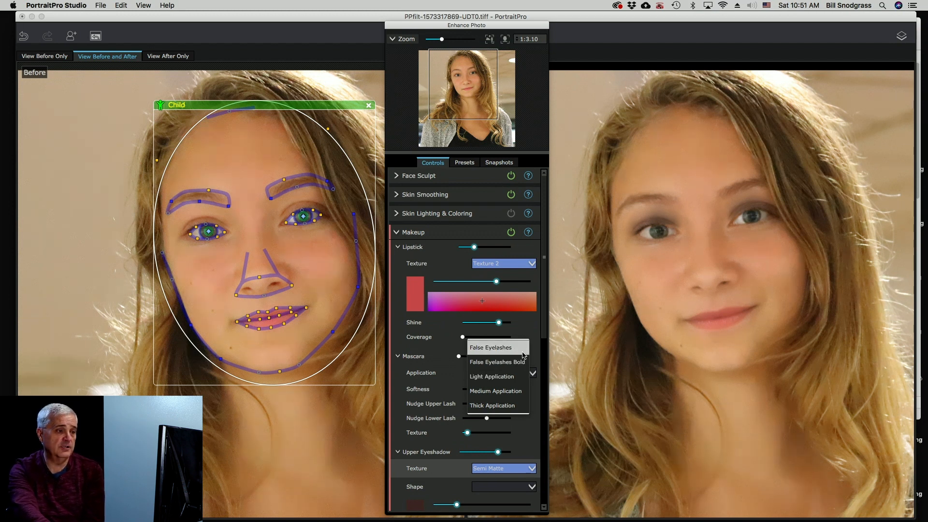
left_click(497, 347)
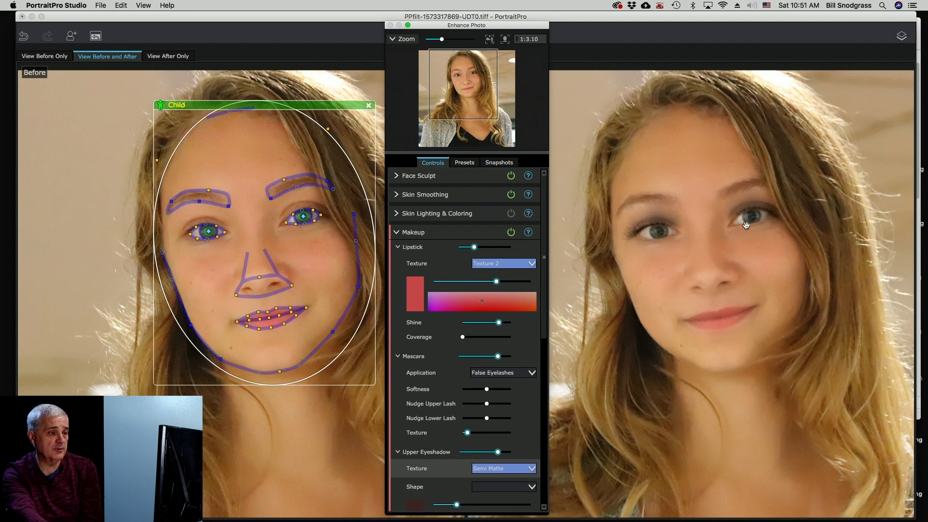
scroll(744, 226, "up", 5)
scroll(741, 239, "down", 2)
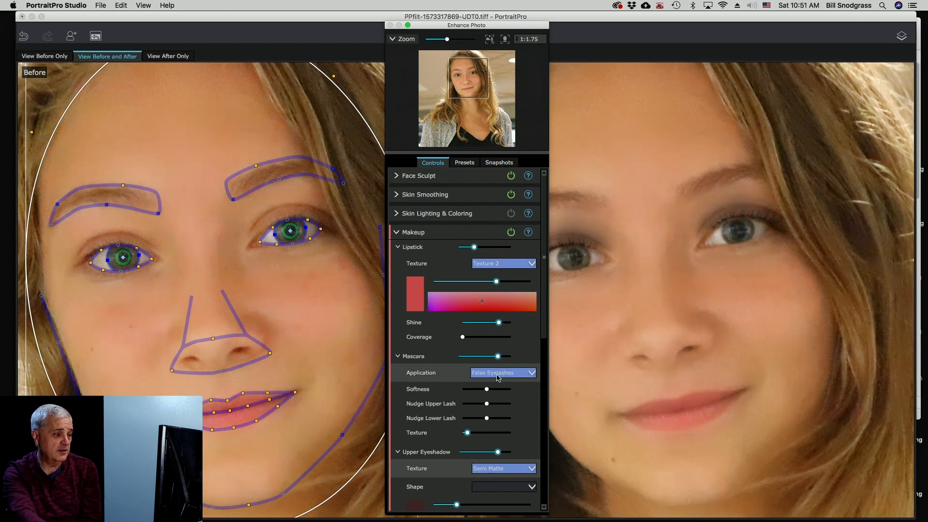
left_click(518, 375)
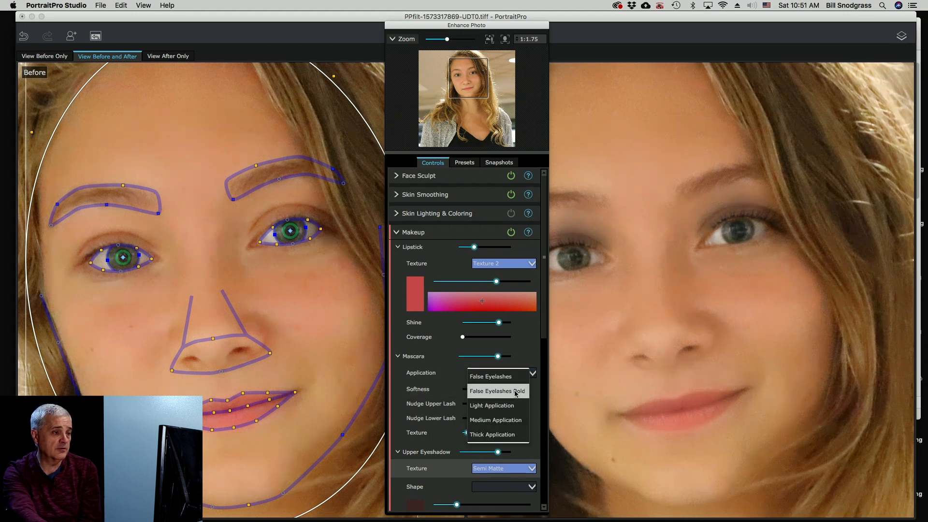
left_click(515, 393)
left_click_drag(690, 290, 822, 276)
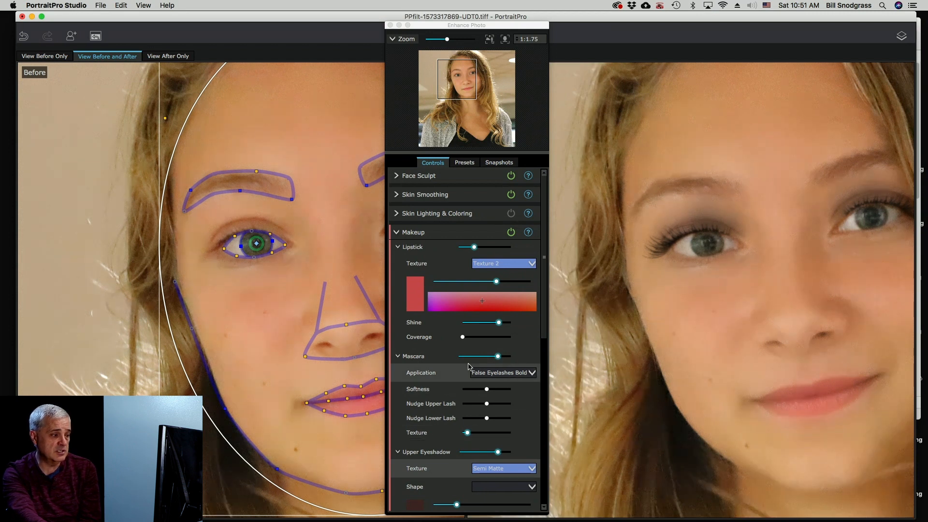
Reduce the Mascara amount to about half, set its Softness to 68, and raise its Texture to under half
mouse_move(486, 408)
left_mouse_down()
mouse_move(503, 410)
mouse_move(487, 411)
left_mouse_up()
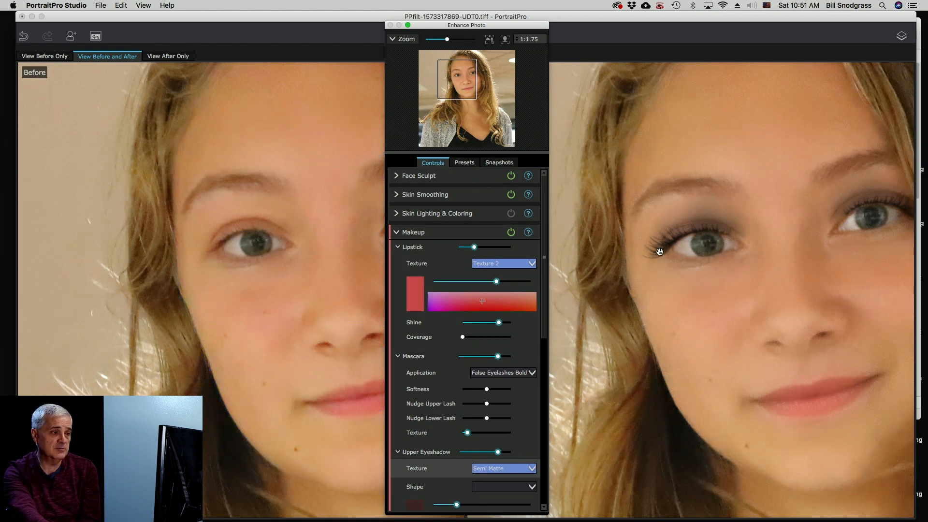
scroll(776, 271, "down", 5)
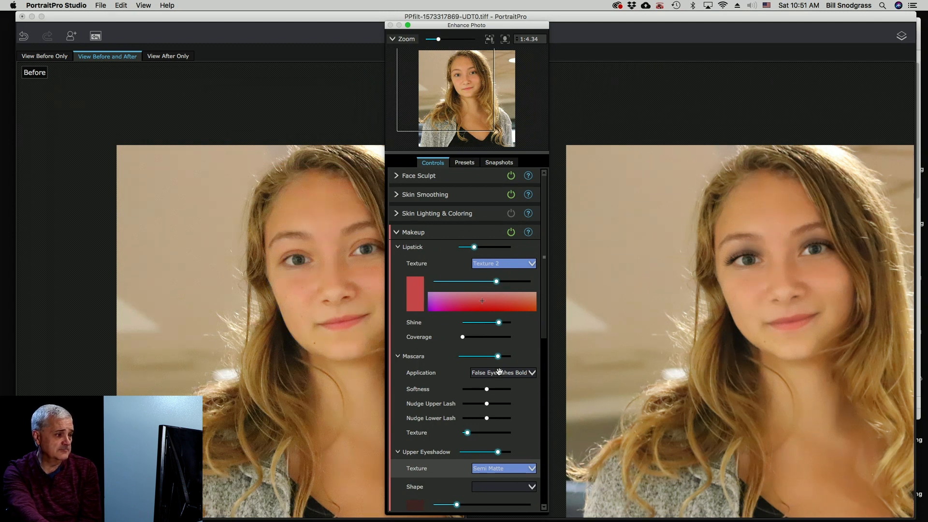
left_click_drag(498, 357, 487, 357)
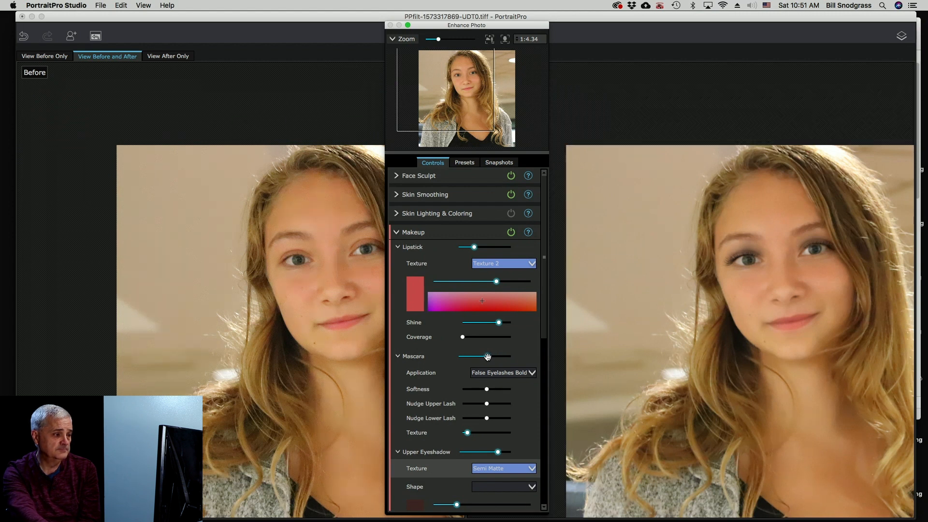
mouse_move(487, 390)
left_mouse_down()
mouse_move(511, 389)
mouse_move(468, 389)
mouse_move(511, 387)
mouse_move(455, 382)
mouse_move(513, 384)
mouse_move(503, 385)
left_mouse_up()
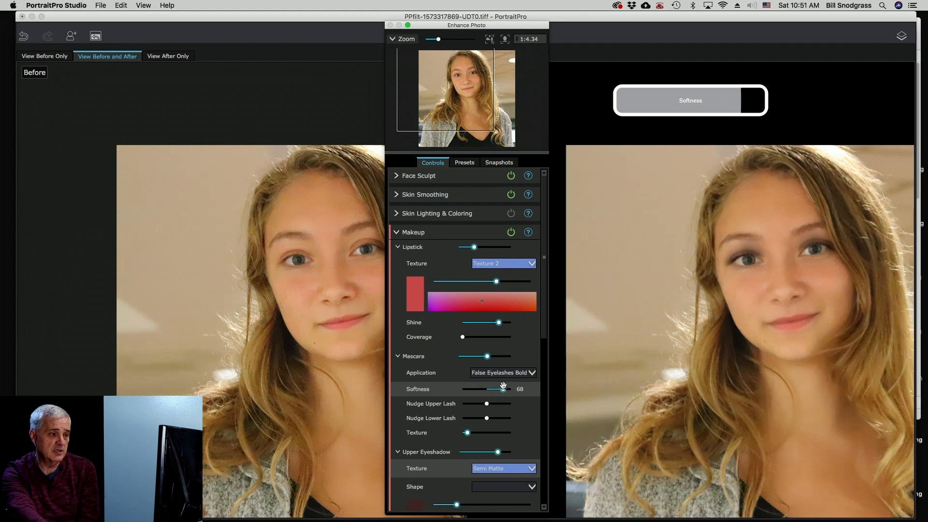
scroll(457, 399, "down", 3)
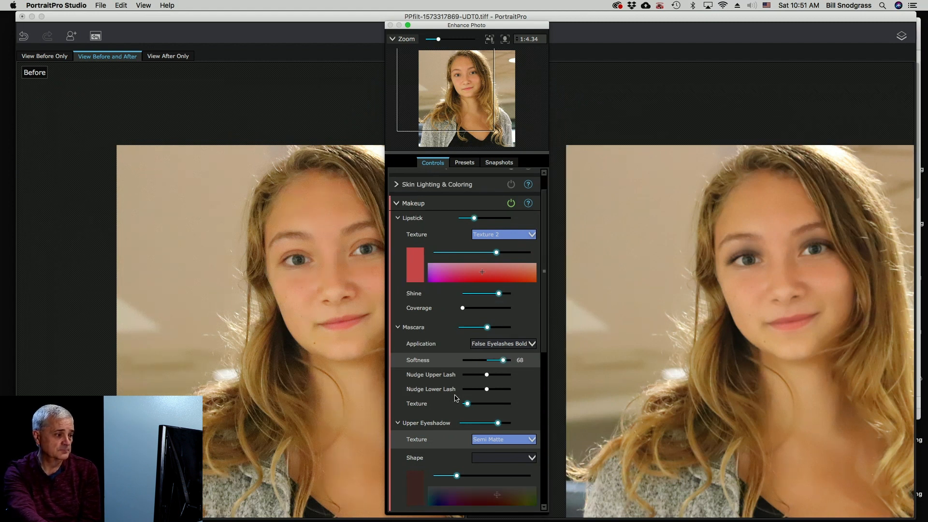
mouse_move(471, 378)
left_mouse_down()
mouse_move(493, 377)
mouse_move(468, 380)
mouse_move(482, 378)
left_mouse_up()
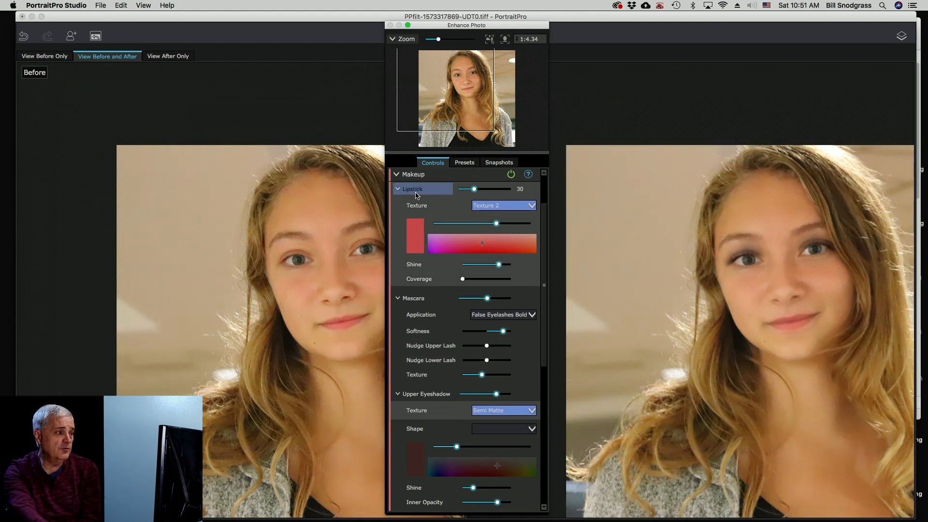
Collapse Makeup, expand the Eye controls, raise Sharpen Eyebrows slightly, and set Brighten Iris to 18
left_click(400, 175)
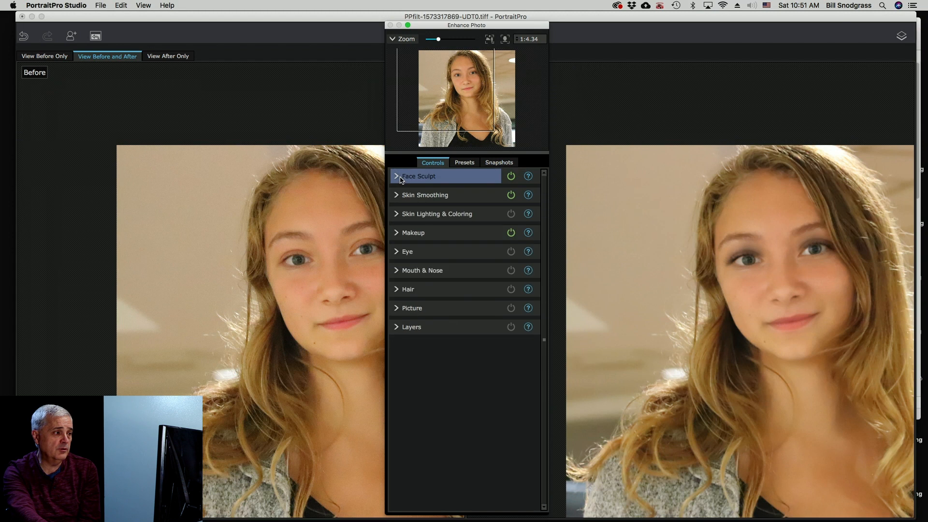
left_click(406, 251)
scroll(435, 286, "down", 2)
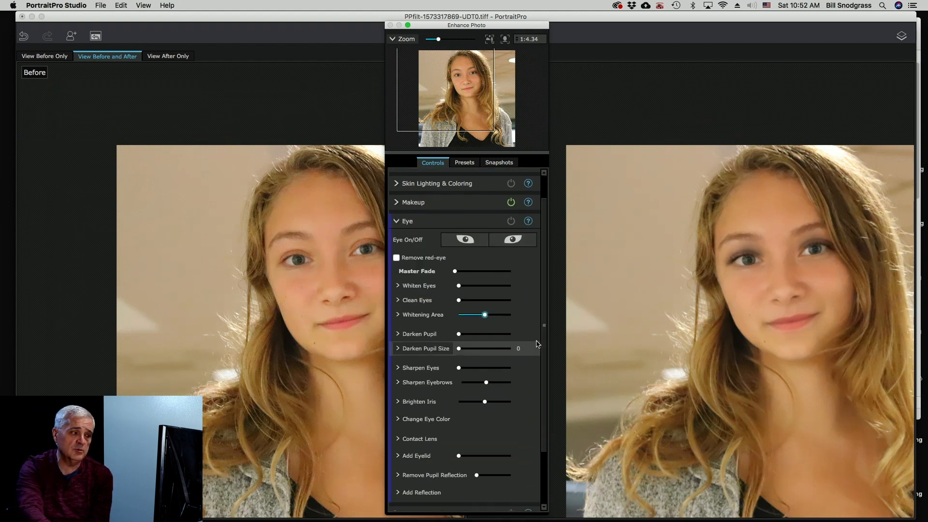
scroll(539, 360, "down", 5)
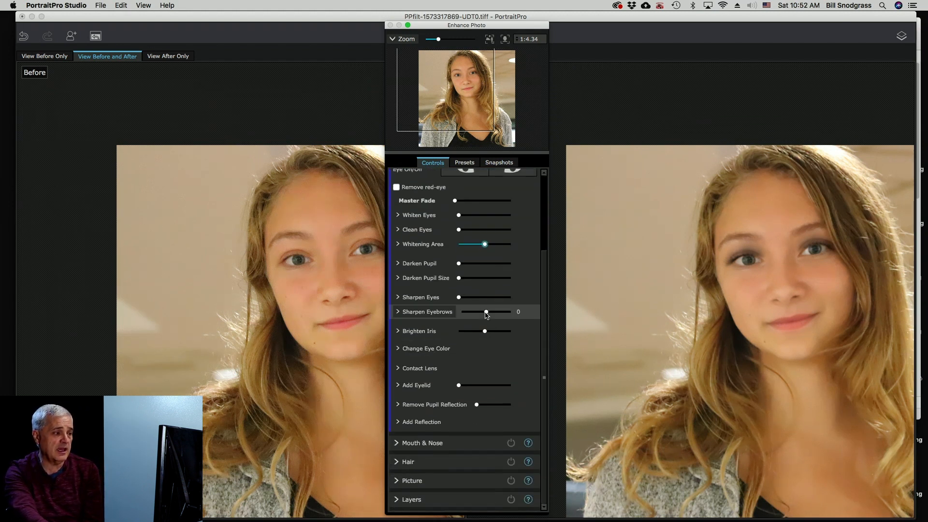
left_click_drag(490, 312, 493, 314)
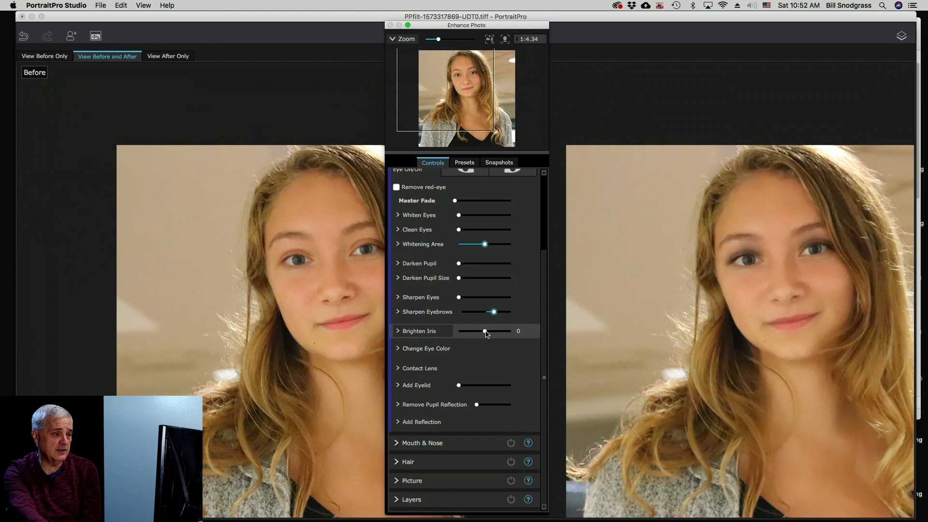
left_click(489, 333)
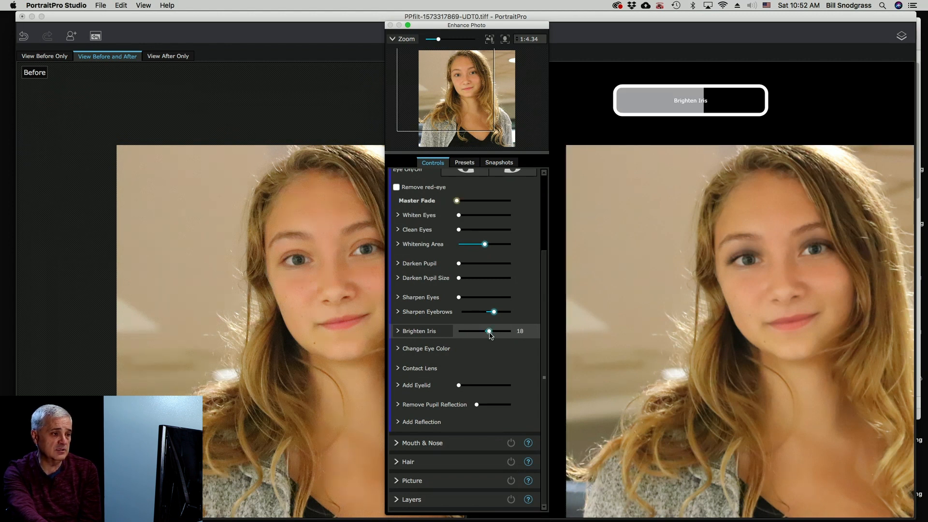
Expand the Add Reflection options and try the One Dot Medium reflection in the eyes, checking it close up
scroll(802, 290, "up", 3)
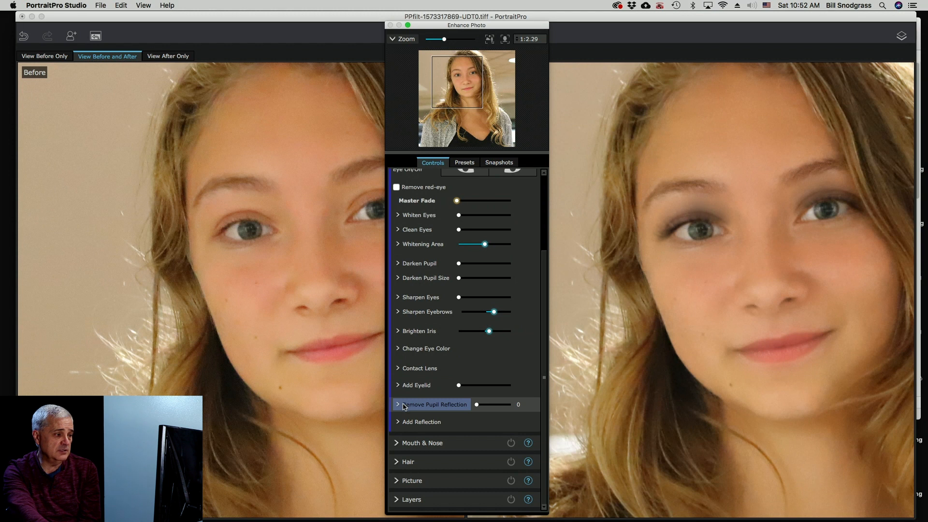
left_click(400, 423)
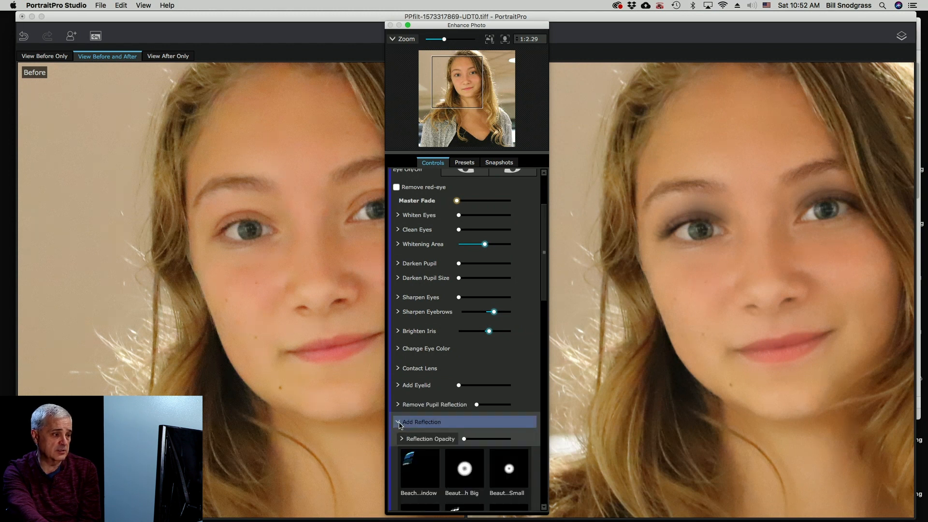
scroll(483, 367, "down", 5)
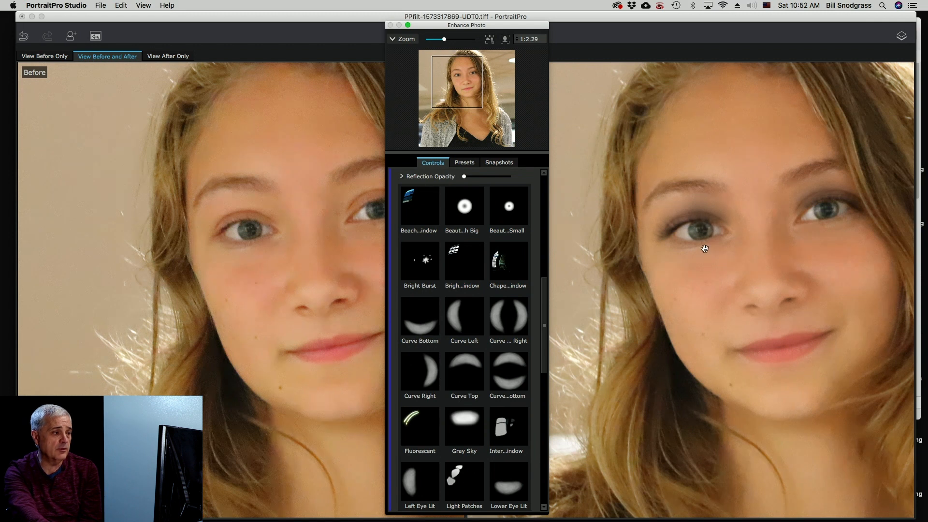
scroll(739, 224, "up", 5)
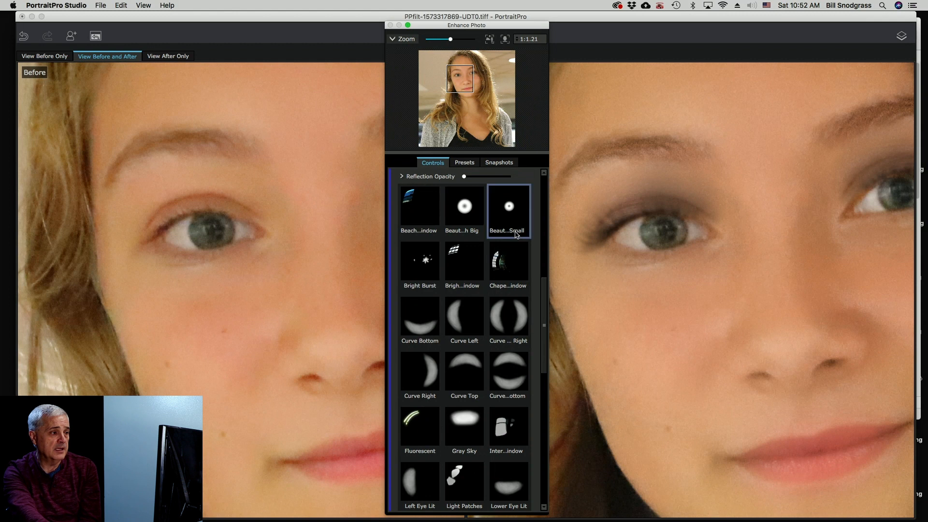
scroll(503, 337, "down", 6)
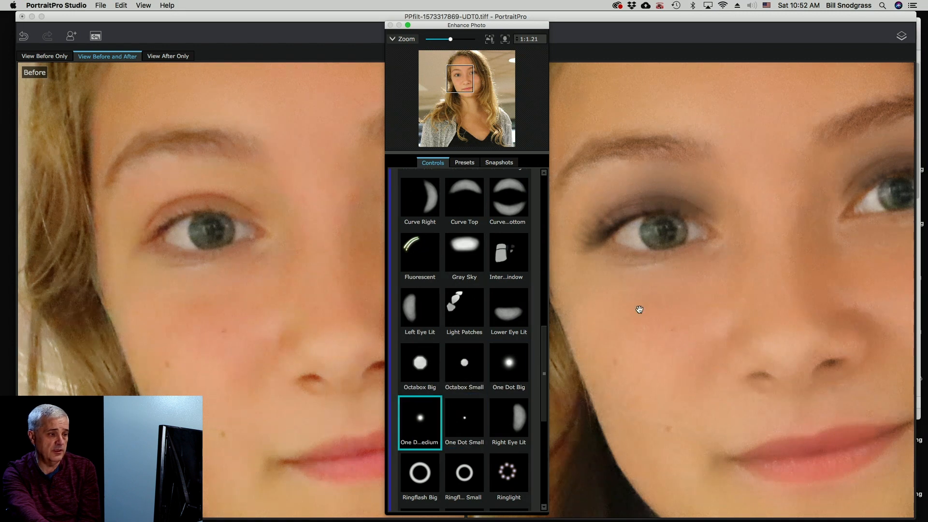
scroll(872, 275, "down", 3)
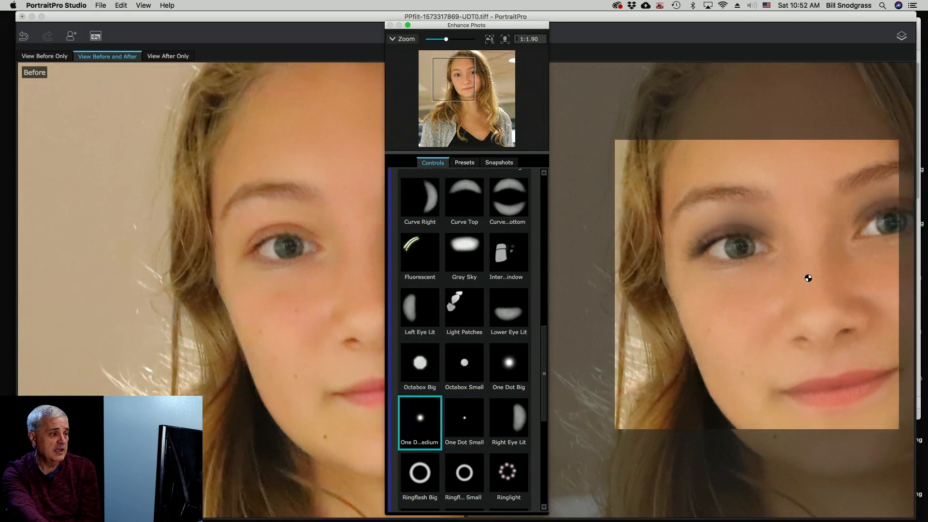
Change the eye reflection to Curve Left and set Reflection Opacity to 29
scroll(418, 268, "up", 2)
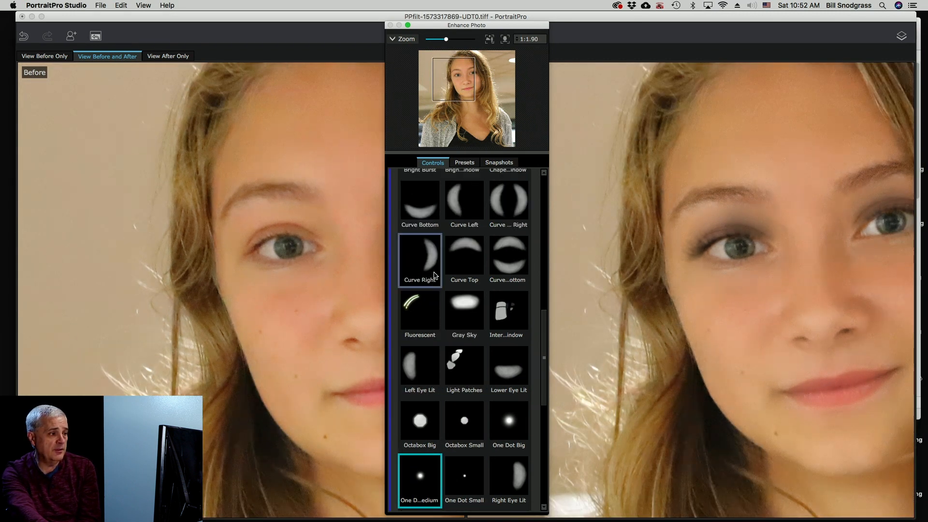
scroll(444, 276, "up", 2)
left_click(454, 270)
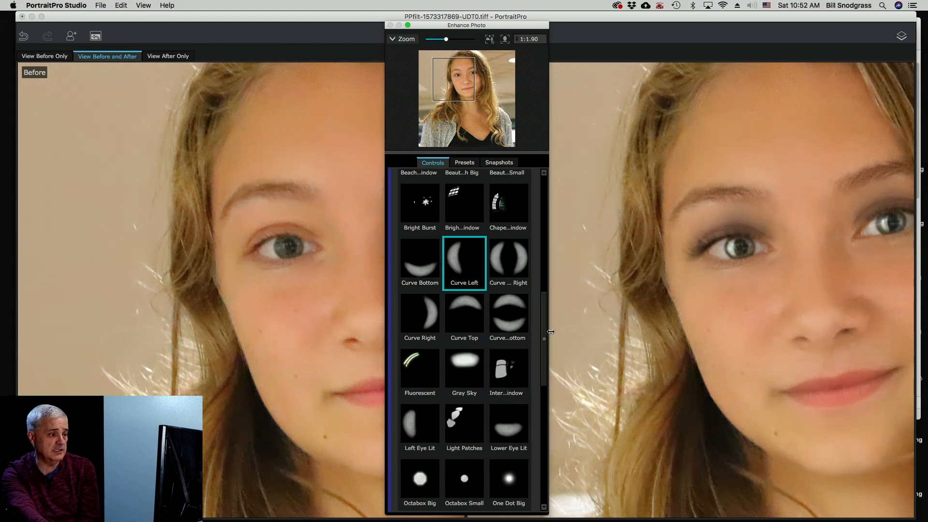
left_click_drag(548, 342, 569, 253)
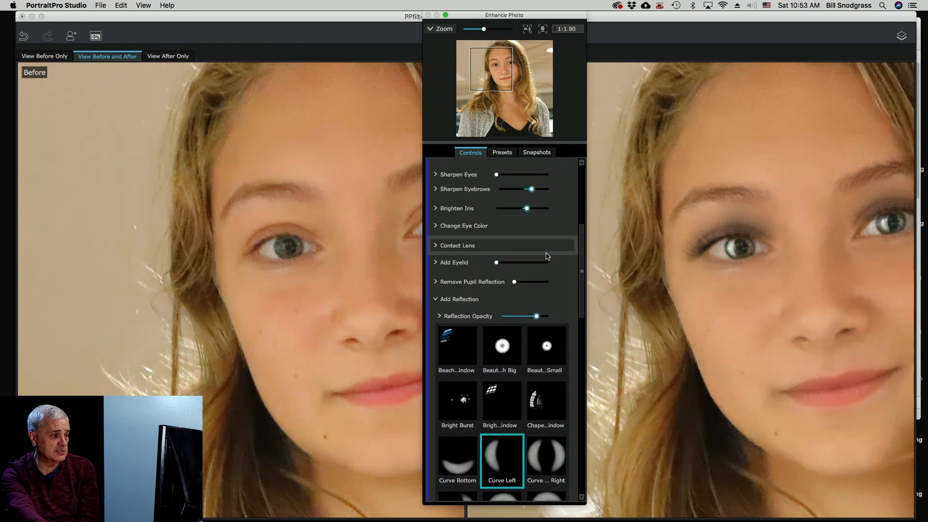
left_click_drag(538, 317, 516, 318)
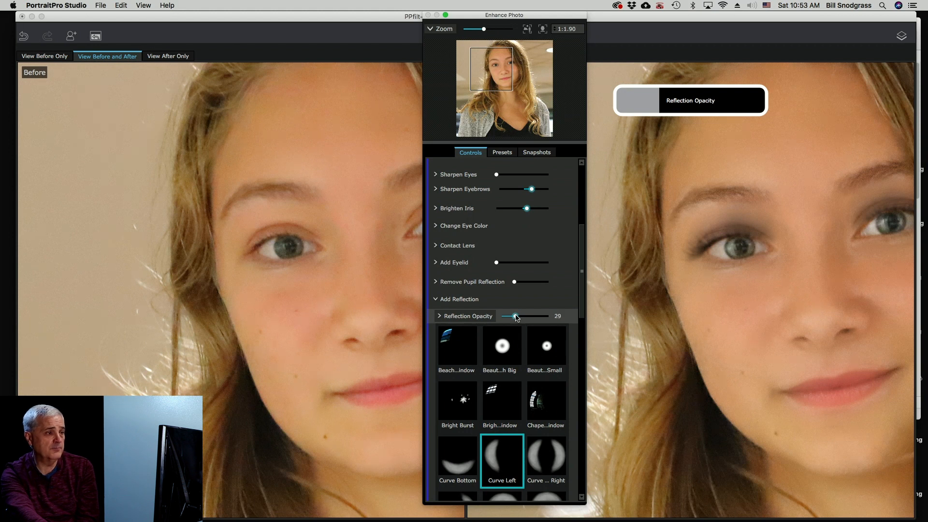
Raise Reflection Opacity slightly and change the eye reflection to One Dot Medium
left_click_drag(518, 318, 517, 318)
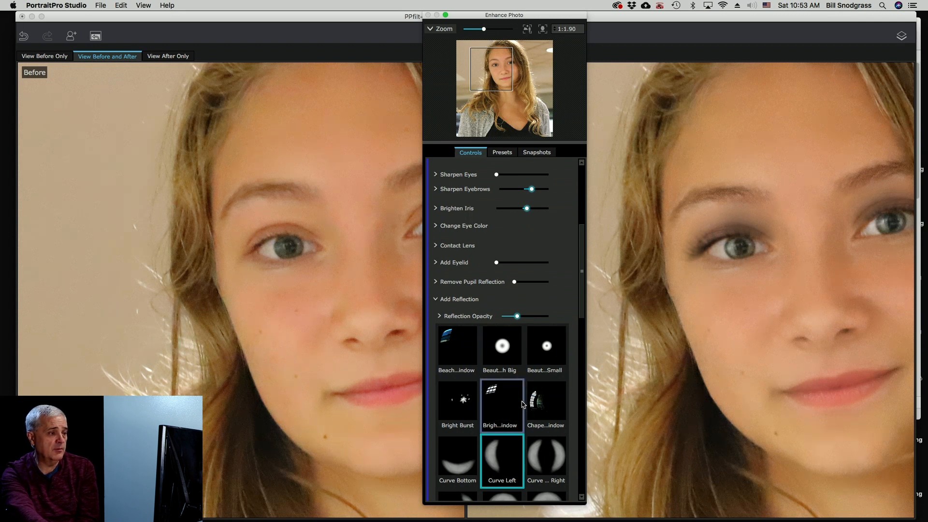
left_click_drag(586, 310, 587, 401)
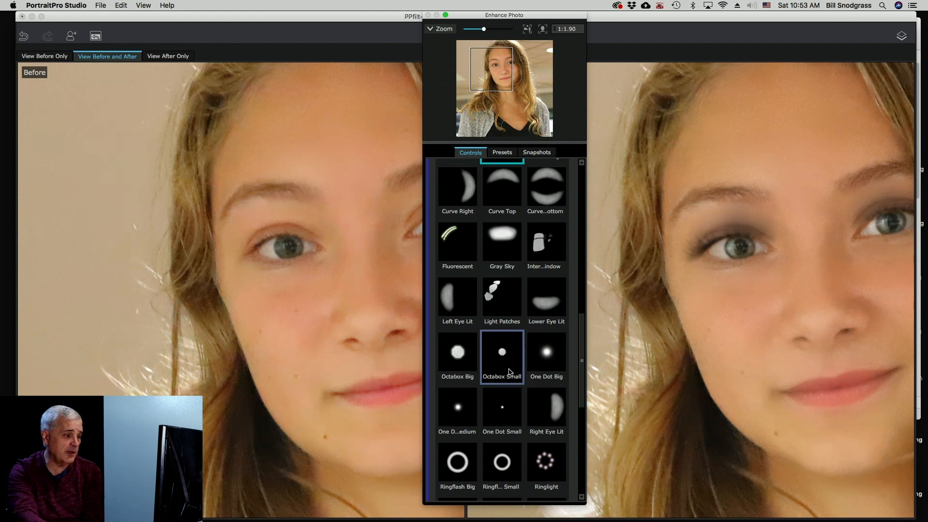
left_click(463, 420)
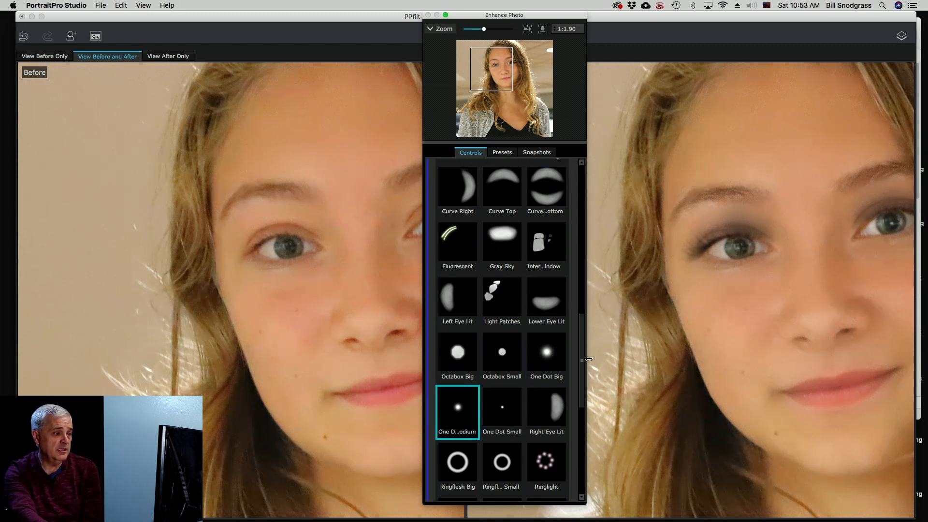
left_click_drag(585, 361, 584, 381)
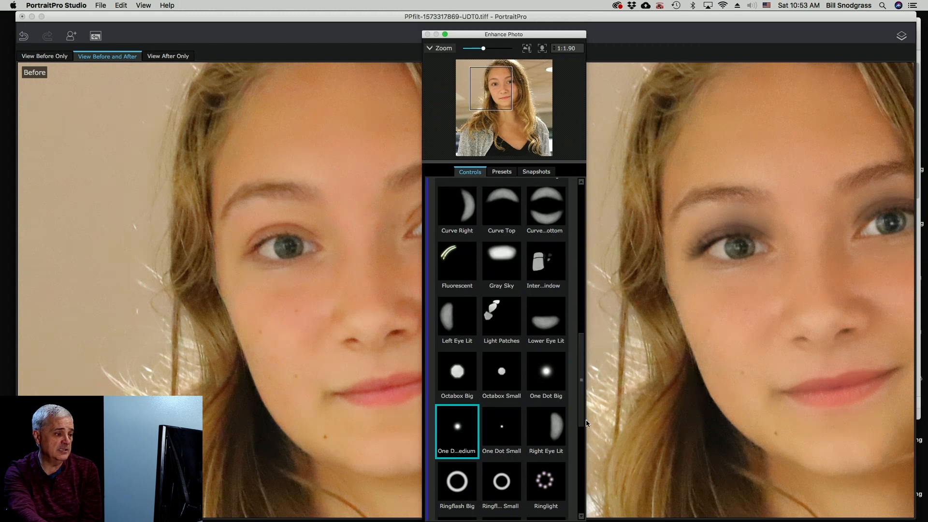
Expand Nudge reflections and raise the horizontal and vertical offsets slightly above 0 for both the left and right eye
left_click_drag(583, 423, 588, 519)
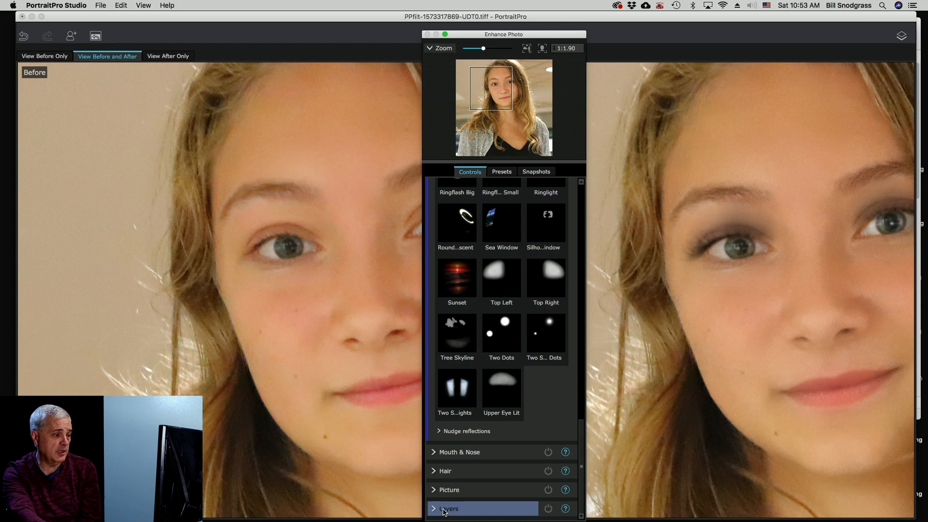
left_click(437, 431)
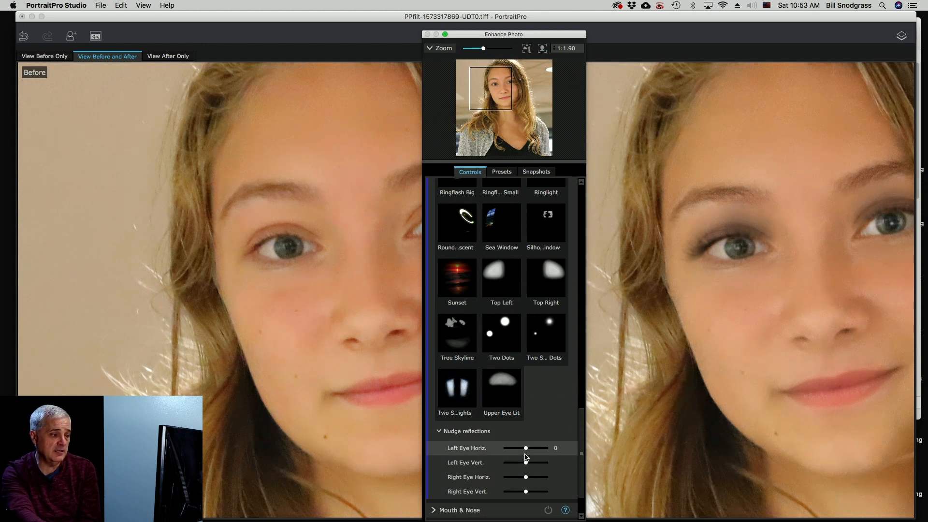
left_click_drag(527, 450, 534, 449)
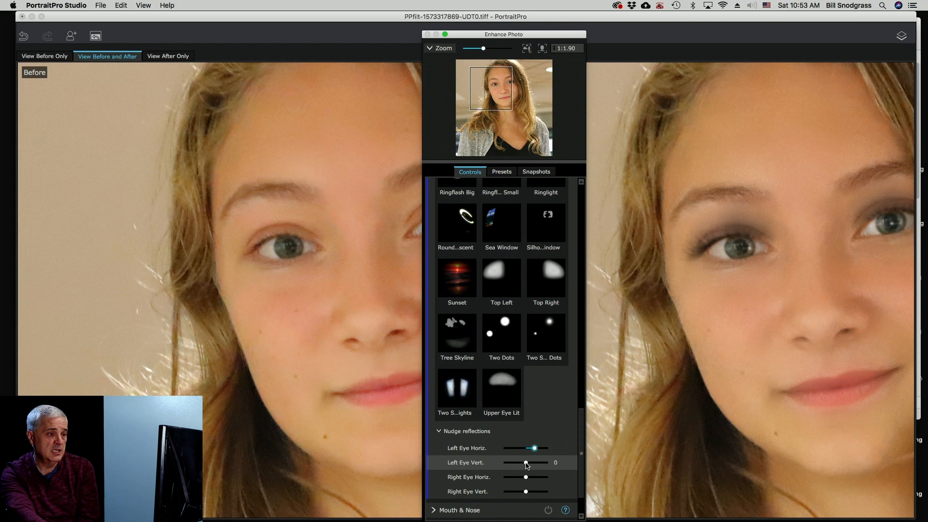
left_click_drag(530, 463, 534, 464)
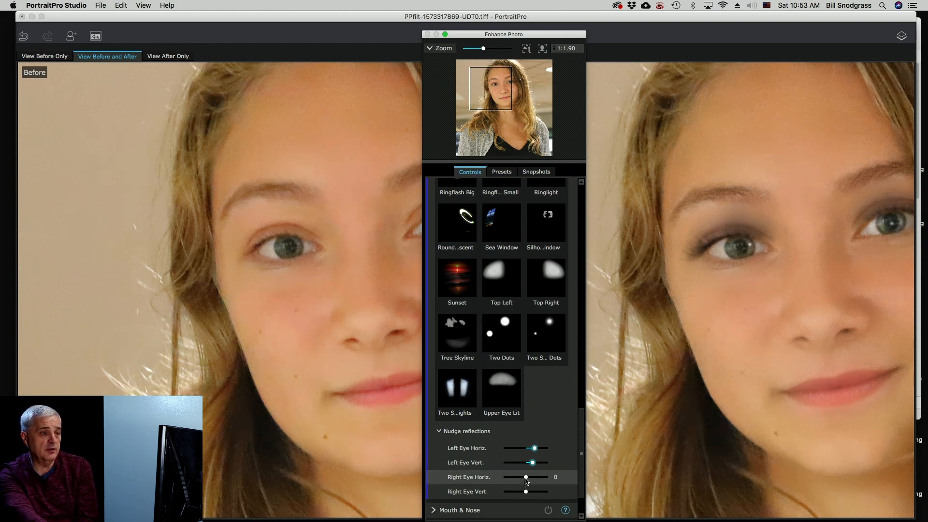
left_click_drag(530, 479, 532, 477)
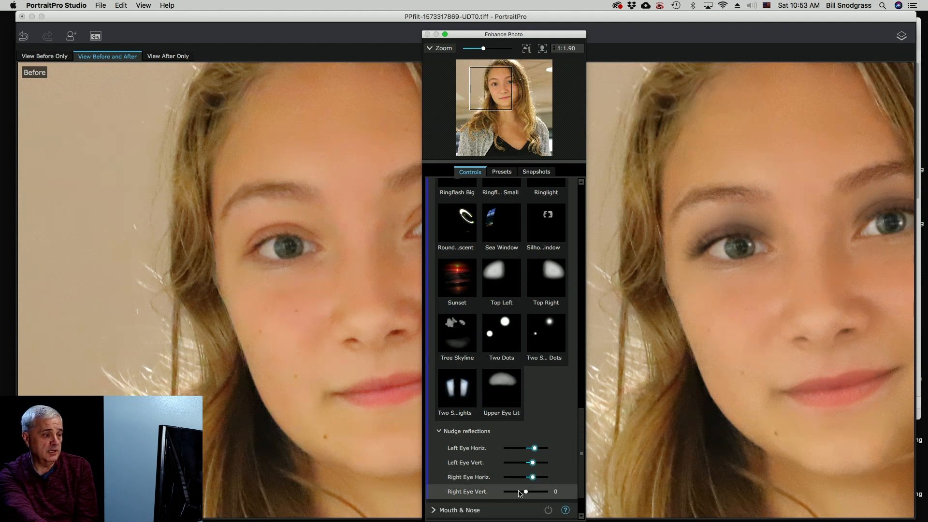
left_click_drag(530, 492, 533, 495)
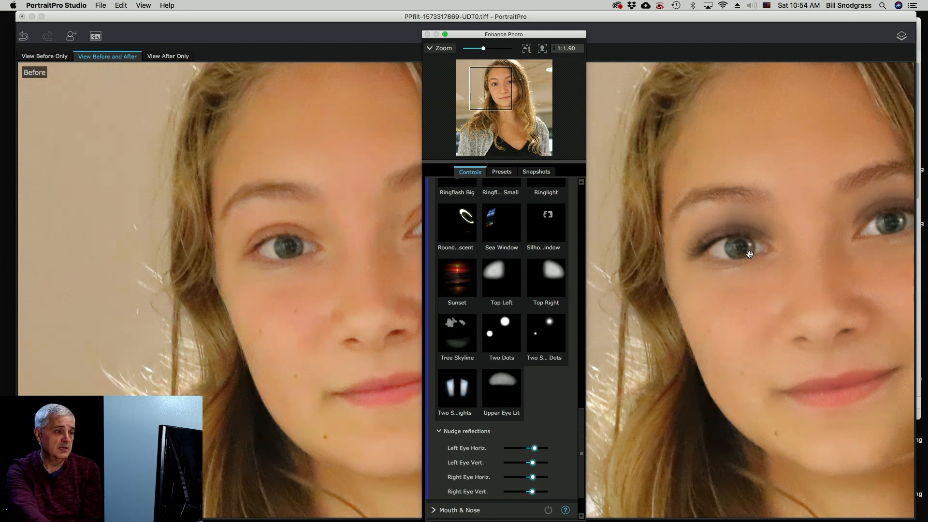
Compare the before and after portraits at a wider view and review the eye settings, reflection styles and nudge values
scroll(749, 254, "down", 5)
scroll(753, 340, "down", 3)
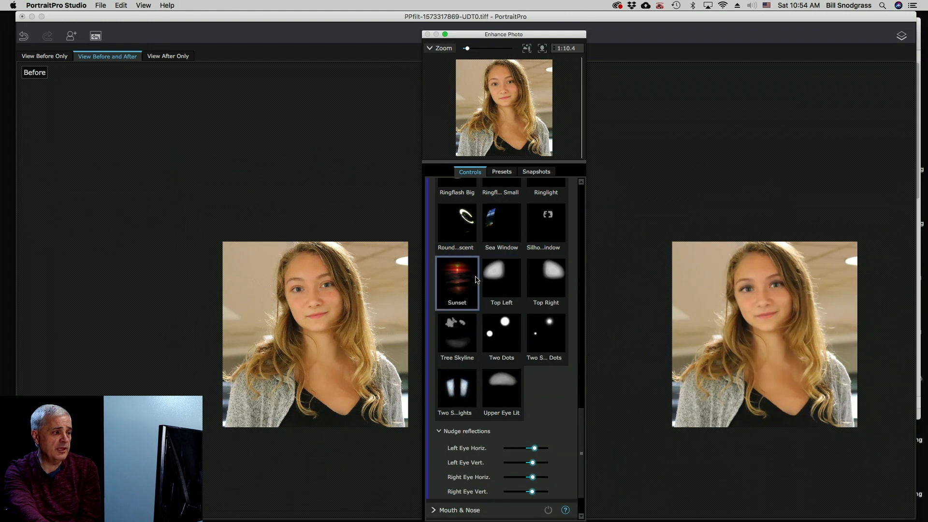
scroll(476, 279, "up", 12)
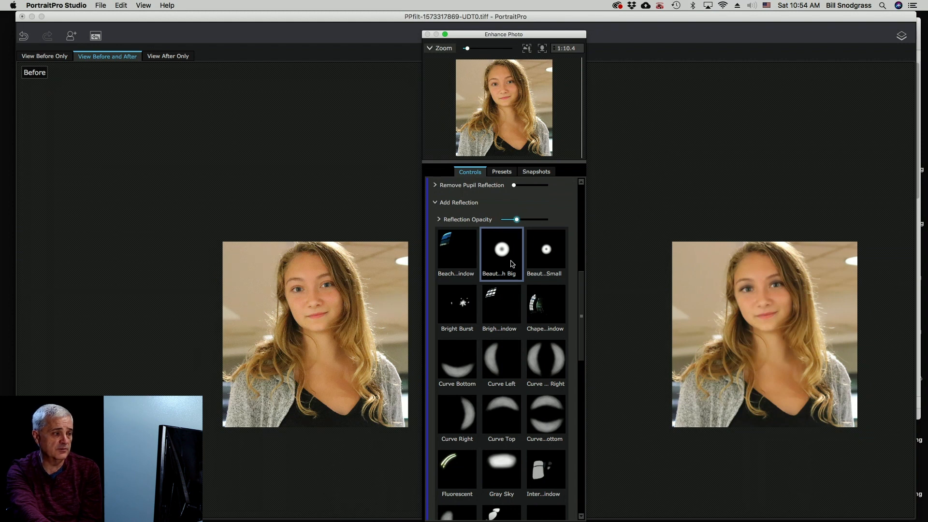
scroll(645, 277, "up", 3)
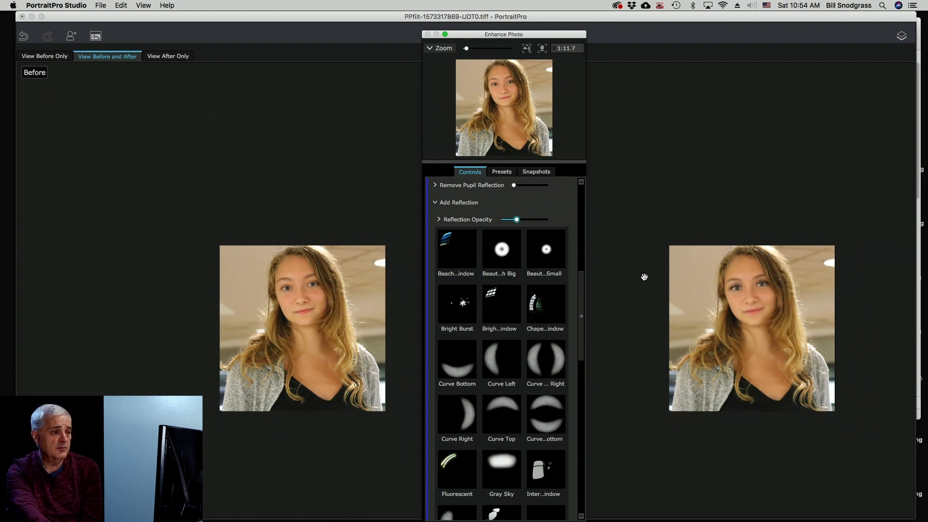
scroll(645, 277, "up", 5)
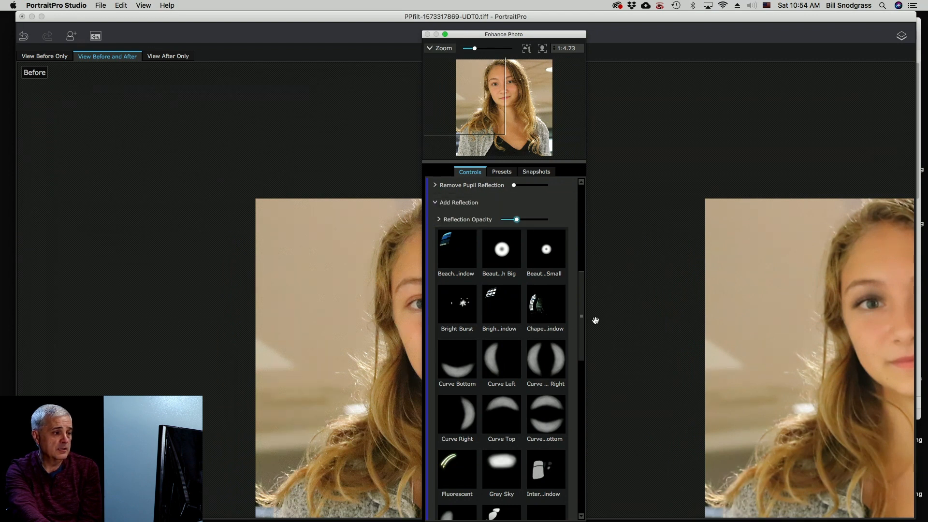
left_click_drag(583, 321, 575, 237)
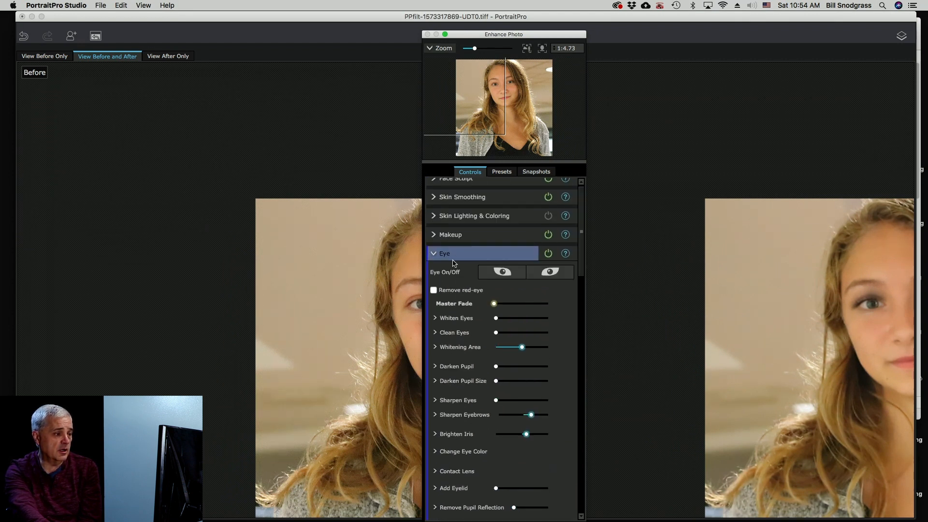
scroll(555, 411, "down", 10)
scroll(555, 411, "down", 4)
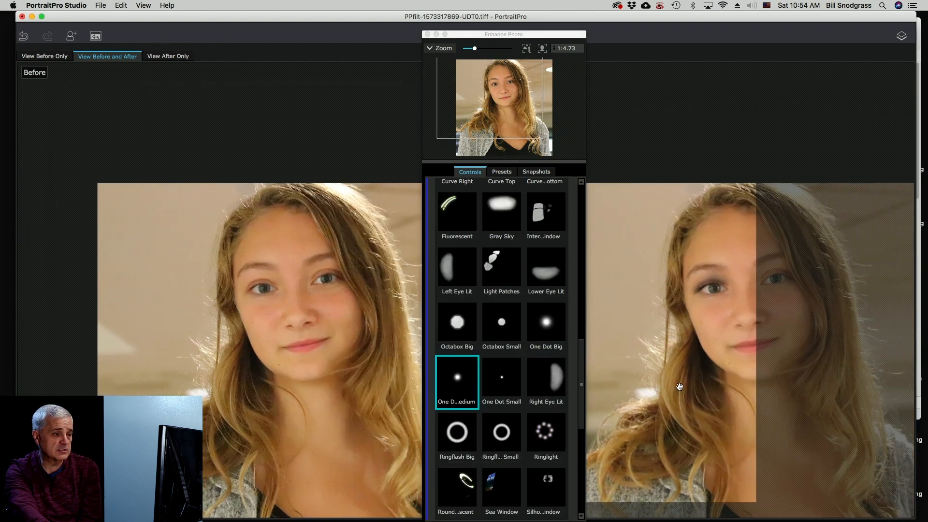
scroll(523, 406, "down", 4)
scroll(523, 406, "down", 4)
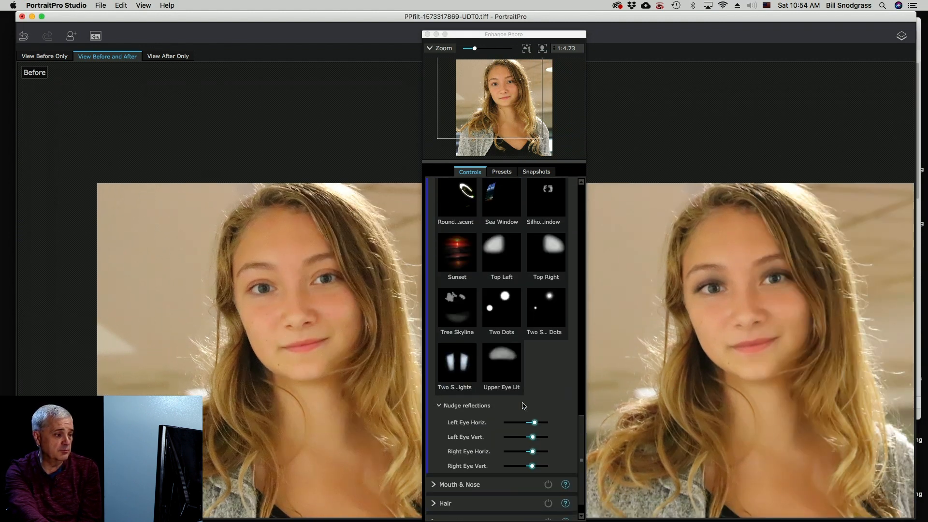
scroll(563, 348, "up", 15)
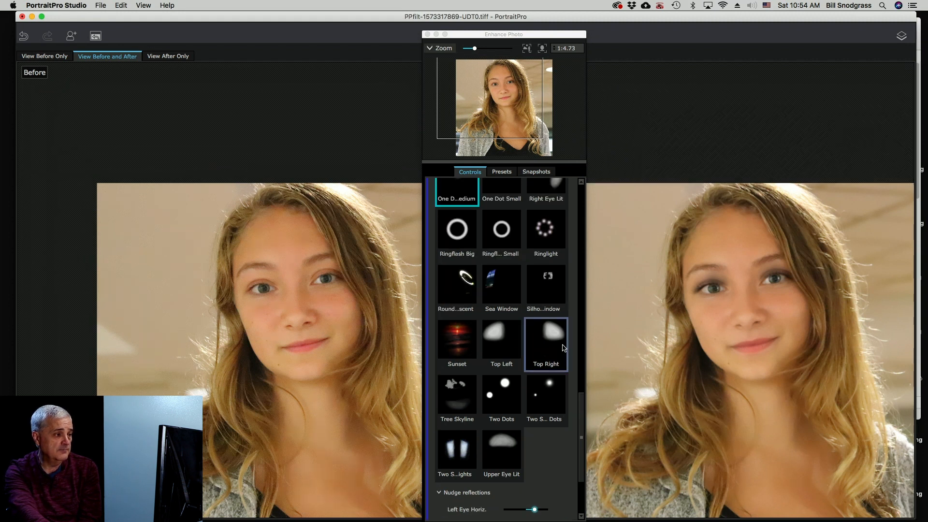
scroll(567, 347, "up", 3)
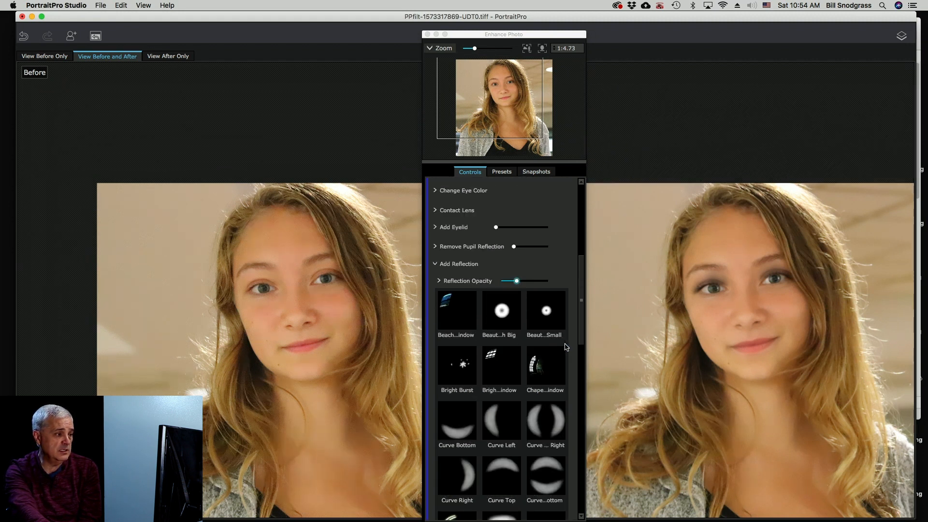
Collapse Add Reflection and inspect the Change Eye Color options, leaving that group collapsed
left_click(435, 264)
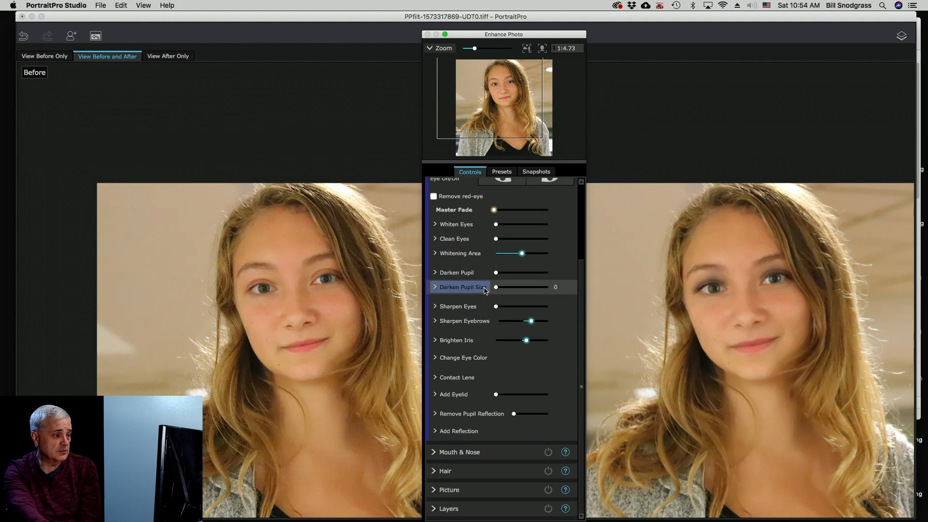
left_click(435, 358)
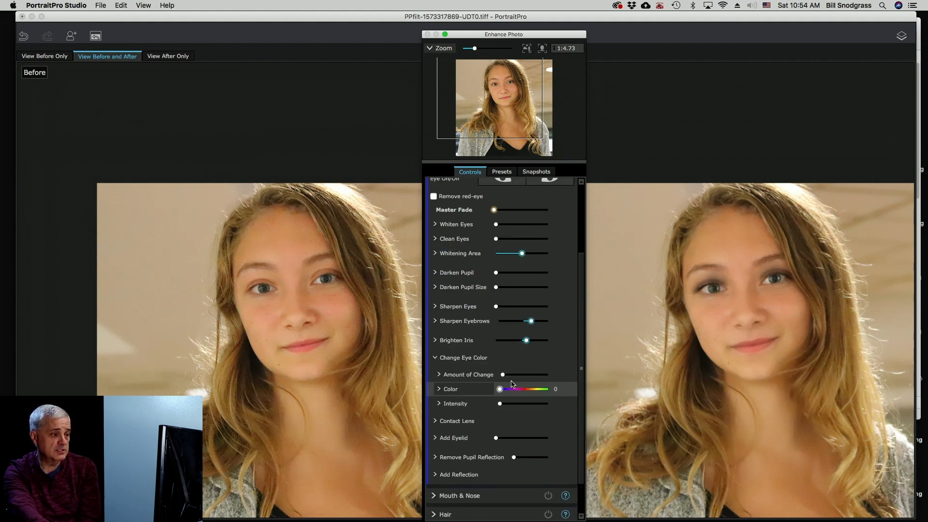
left_click(440, 358)
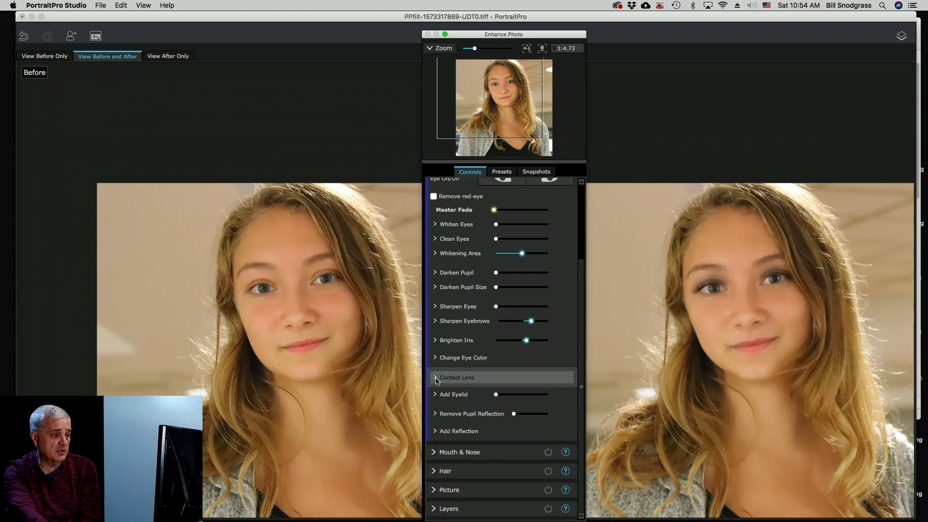
Expand Contact Lens, apply the Blue 3 lens to the eyes, and set Contact Lens Opacity to 42, checking the eyes close up
left_click(436, 378)
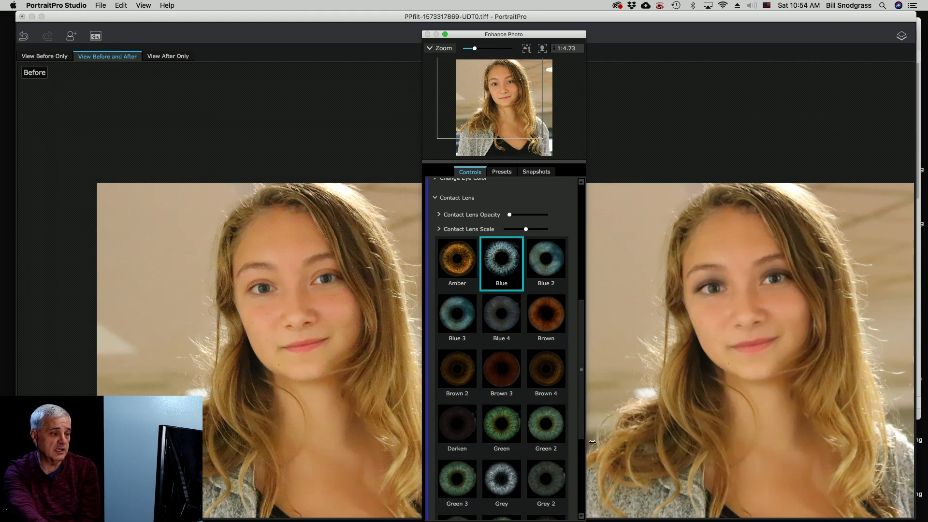
left_click_drag(584, 413, 578, 371)
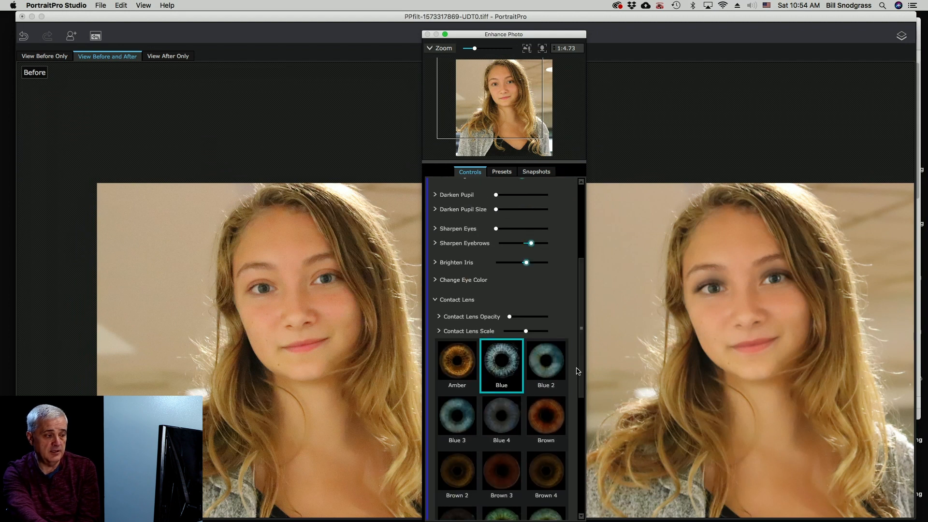
left_click(460, 423)
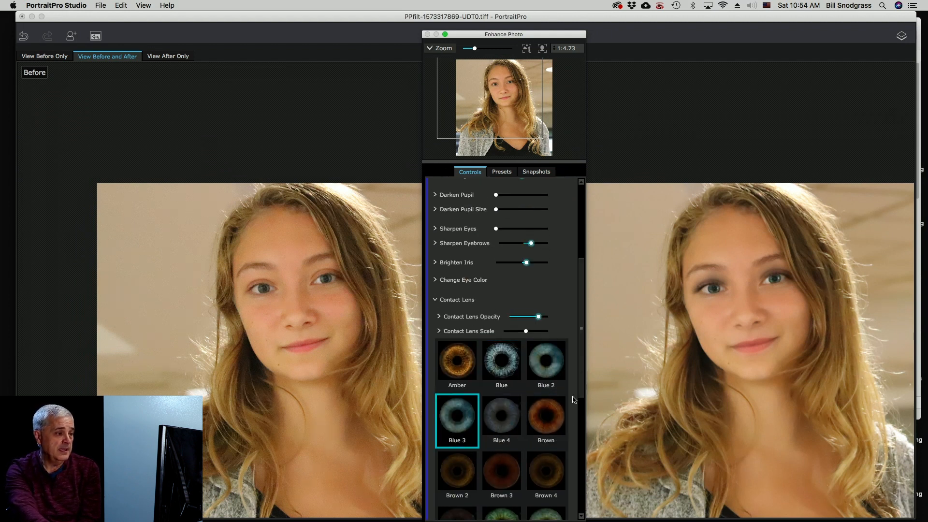
left_click_drag(542, 321, 523, 320)
mouse_move(317, 296)
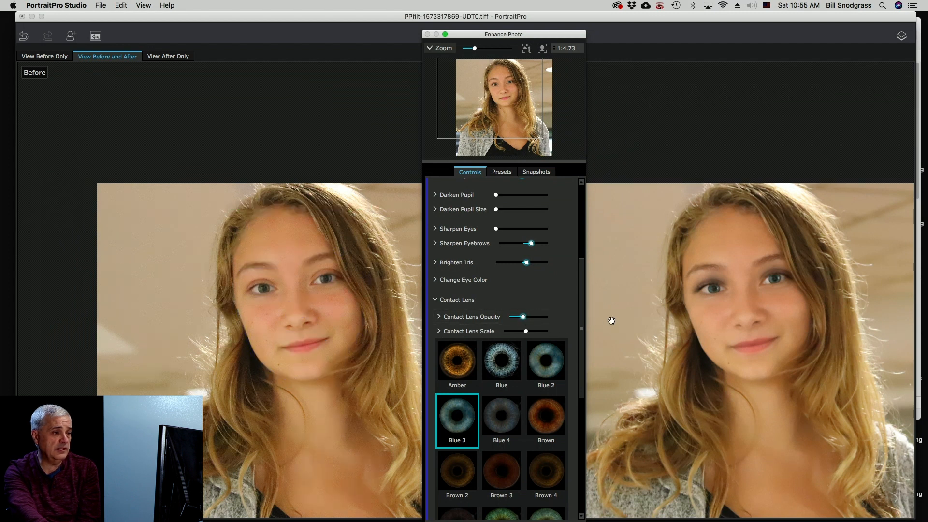
scroll(724, 331, "up", 2)
scroll(725, 331, "up", 2)
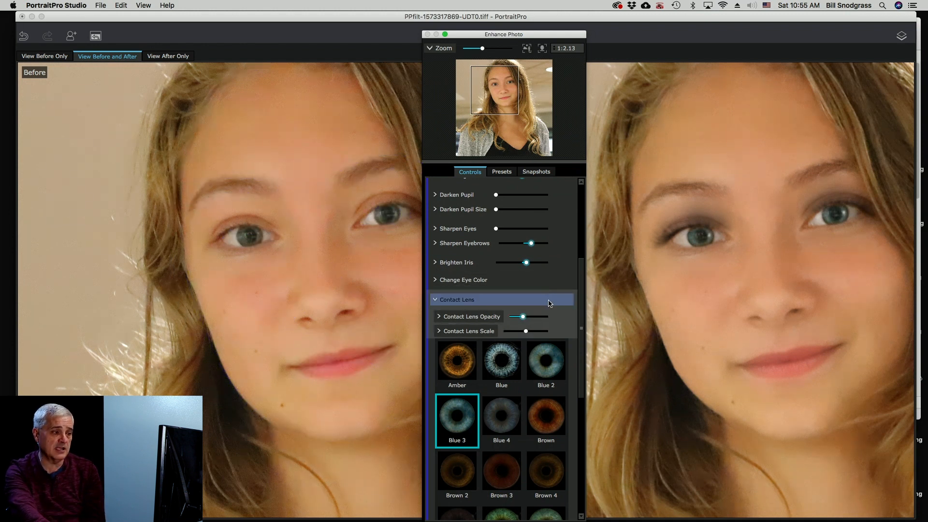
left_click(526, 320)
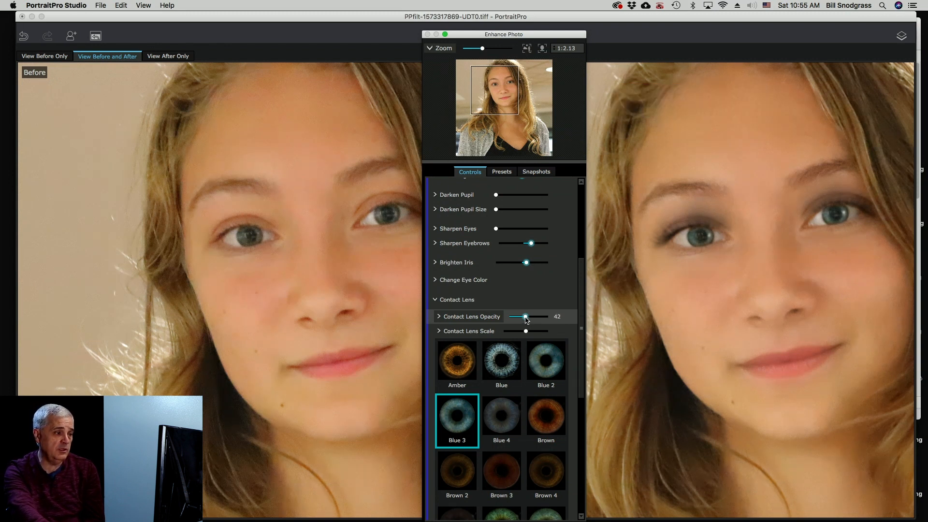
Browse the remaining contact lens styles and collapse the Contact Lens options
left_click_drag(582, 311, 584, 497)
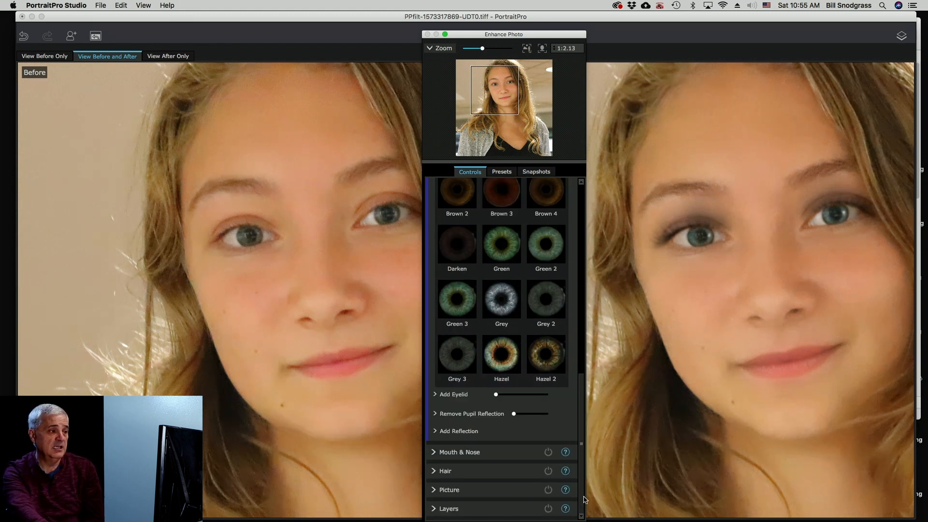
scroll(464, 377, "up", 10)
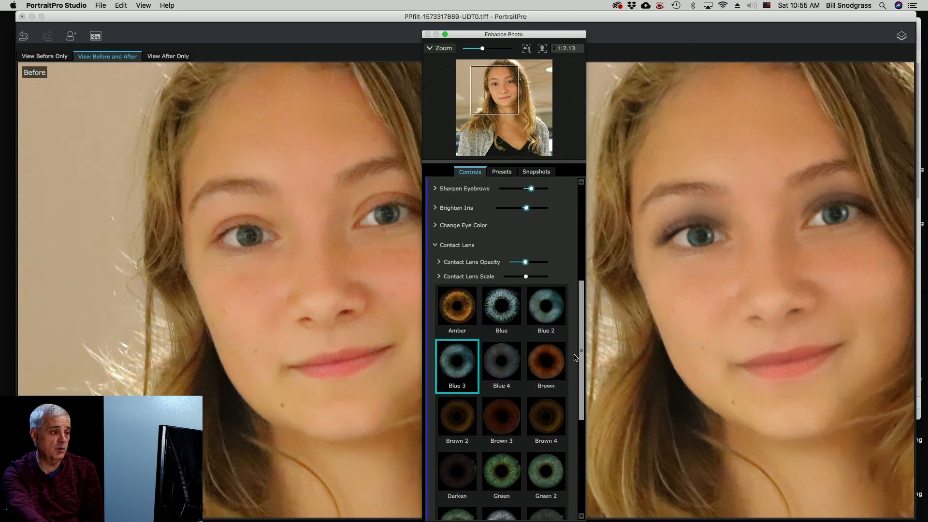
left_click(436, 328)
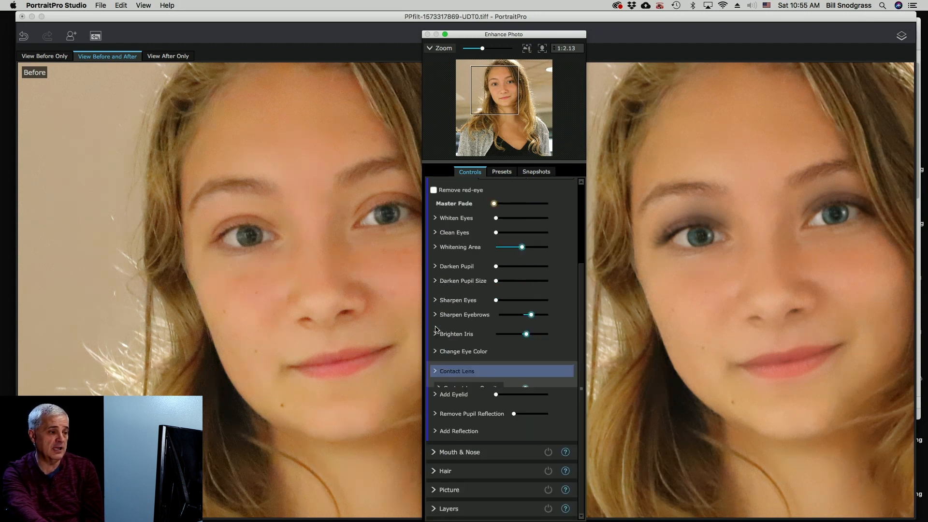
scroll(531, 338, "up", 2)
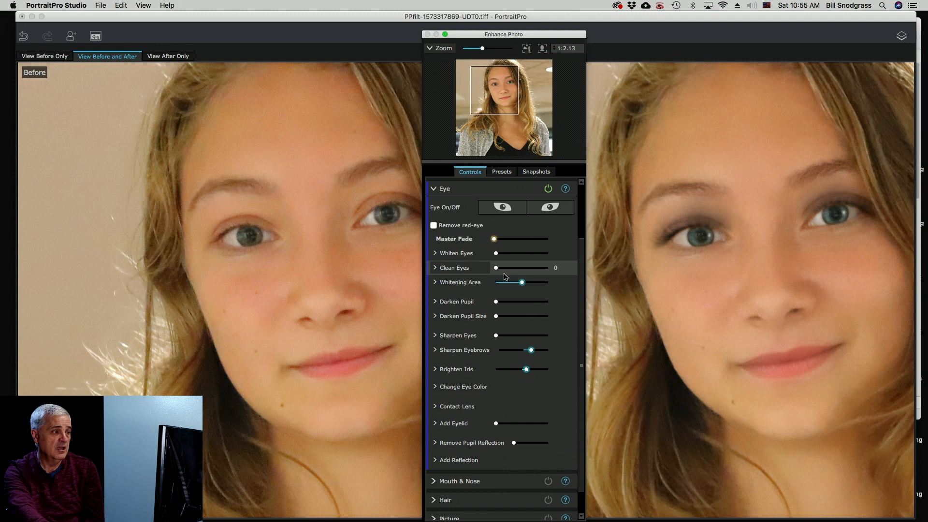
Collapse the Eye controls, expand Mouth & Nose, and raise Lip Saturation slightly above 0
left_click(433, 188)
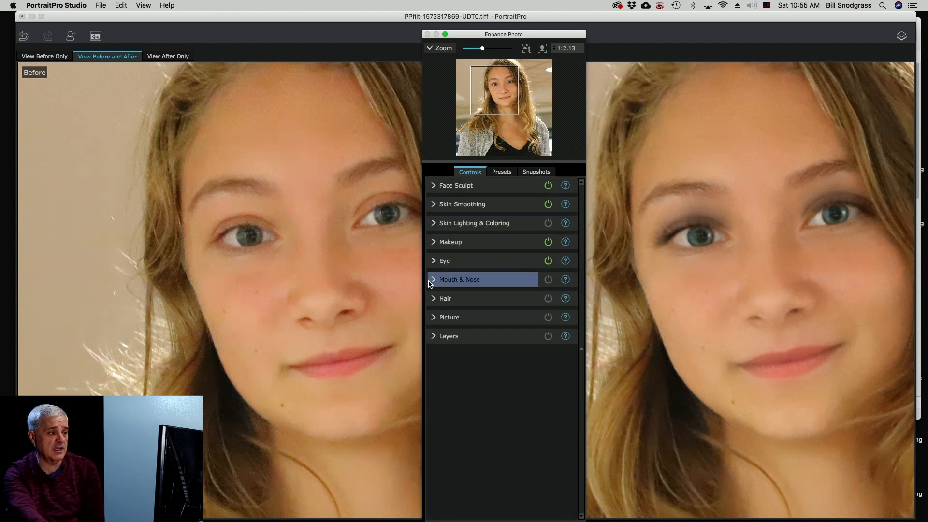
left_click(441, 281)
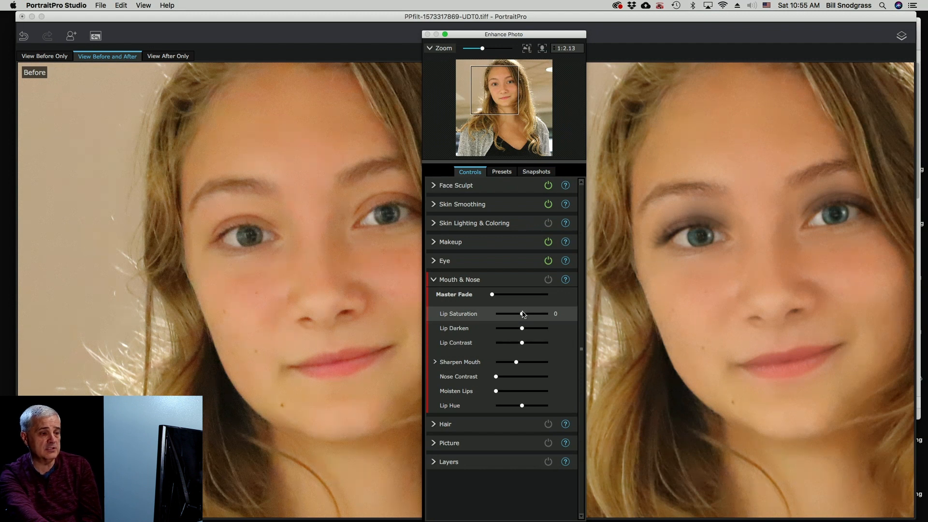
left_click_drag(527, 313, 530, 314)
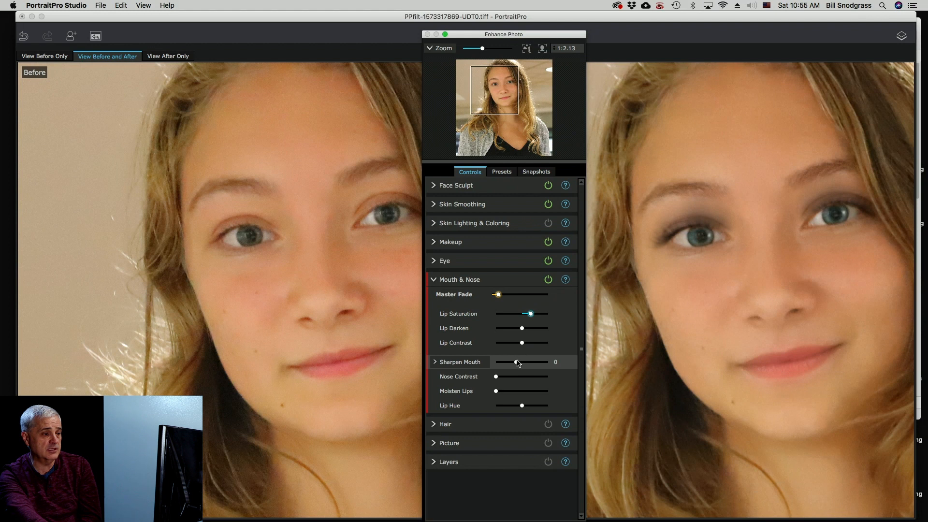
Set Sharpen Mouth to 29 and collapse the Mouth & Nose controls
left_click_drag(516, 362, 526, 367)
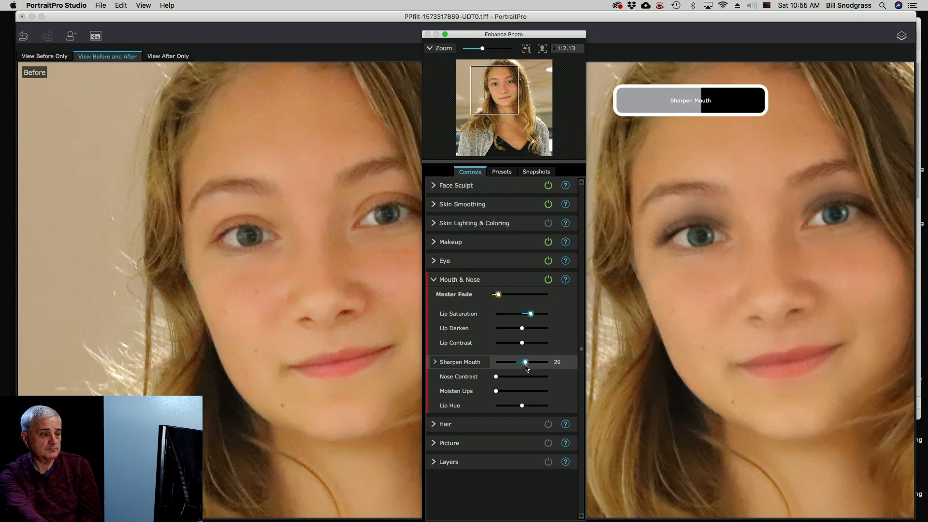
left_click(438, 282)
Look through the available Hair and Layers controls, collapsing each group after viewing it
left_click(436, 300)
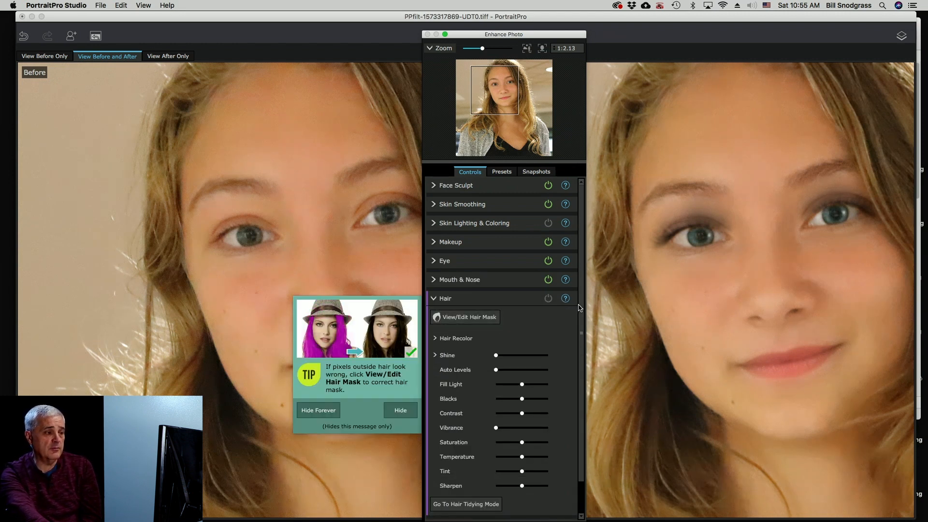
scroll(542, 333, "down", 2)
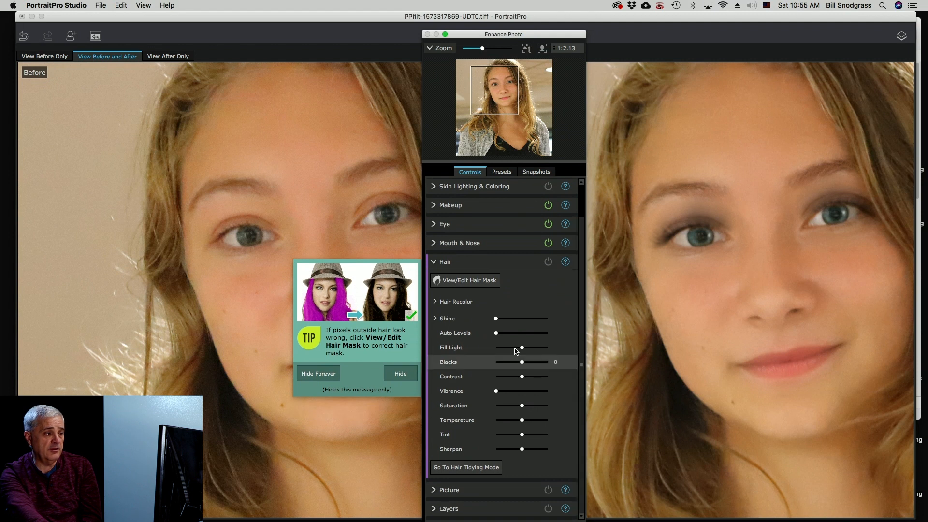
left_click(433, 262)
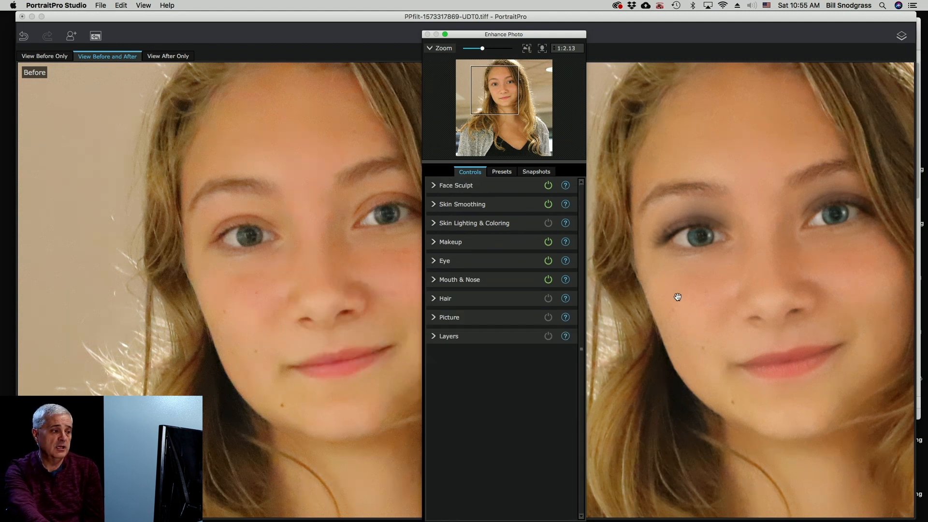
left_click(434, 341)
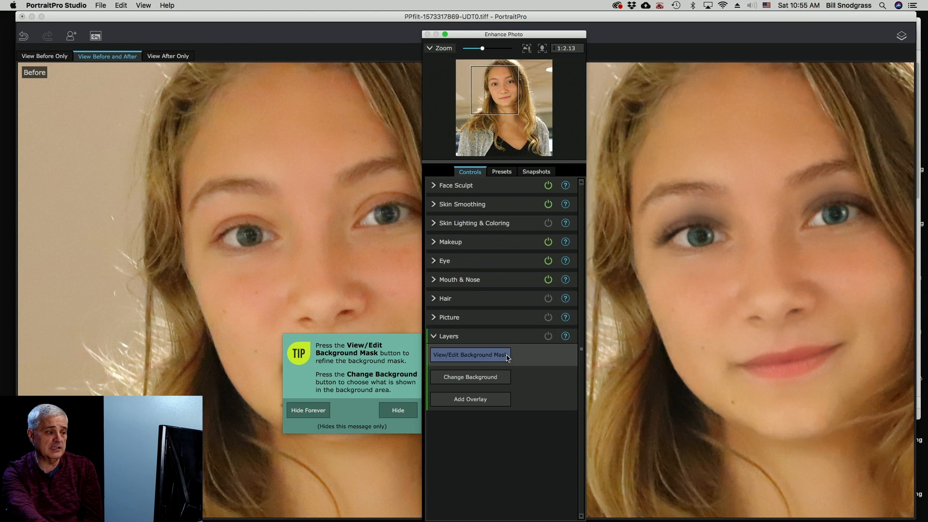
left_click(434, 337)
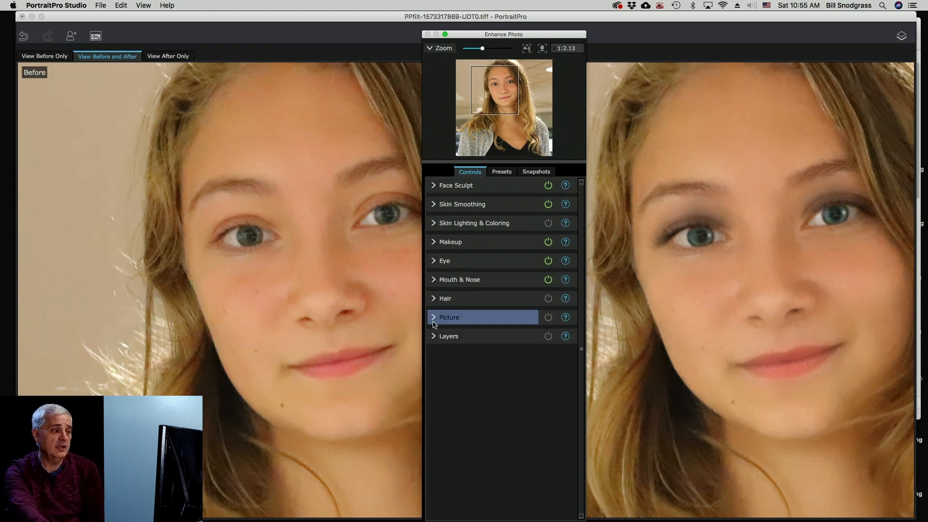
Expand the Picture controls, raise Blacks slightly above 0, and set Fill Shadows to -36
left_click(434, 319)
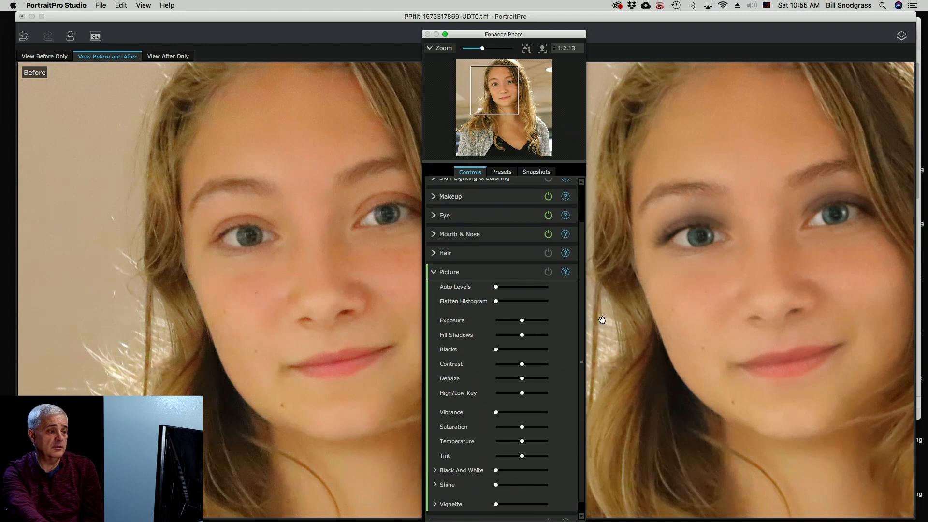
scroll(584, 322, "down", 2)
scroll(677, 317, "down", 3)
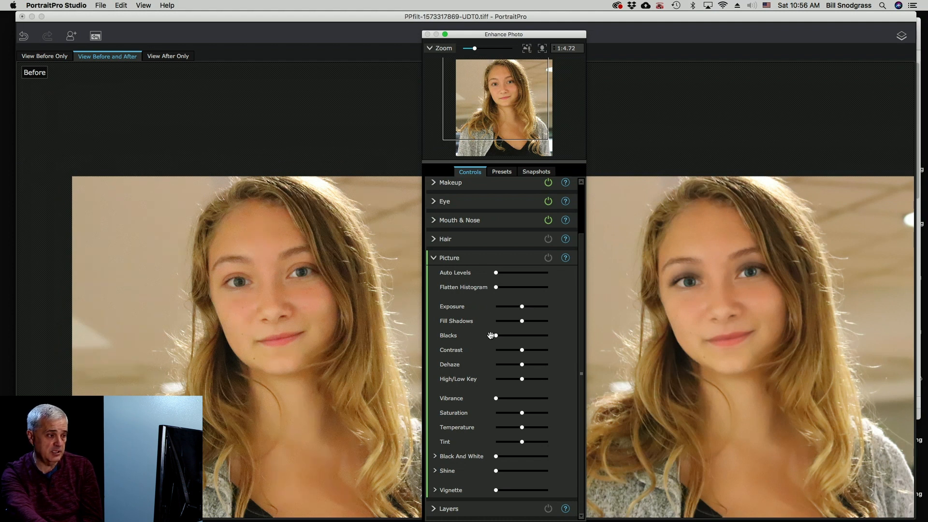
left_click_drag(497, 337, 513, 321)
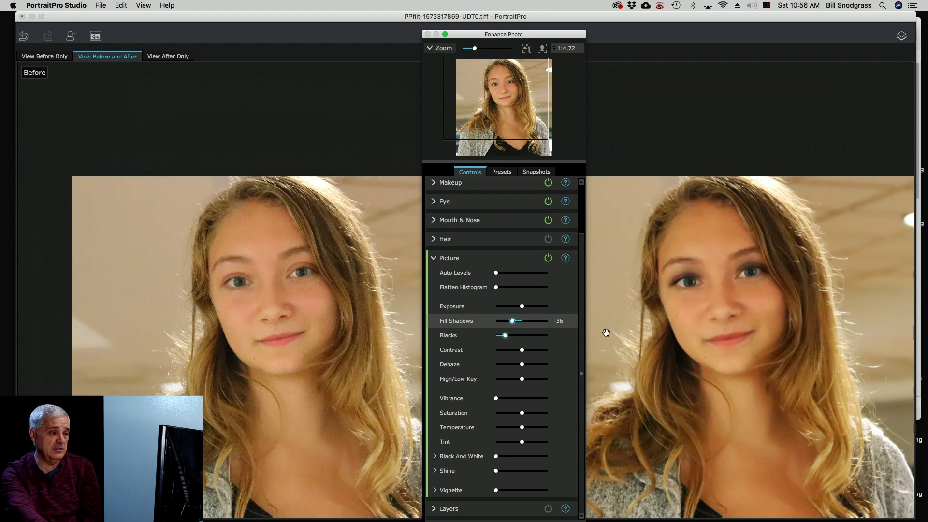
Lower the picture's Temperature slightly below 0 and move the Enhance Photo window away from the After image to see the full portrait
scroll(606, 332, "down", 1)
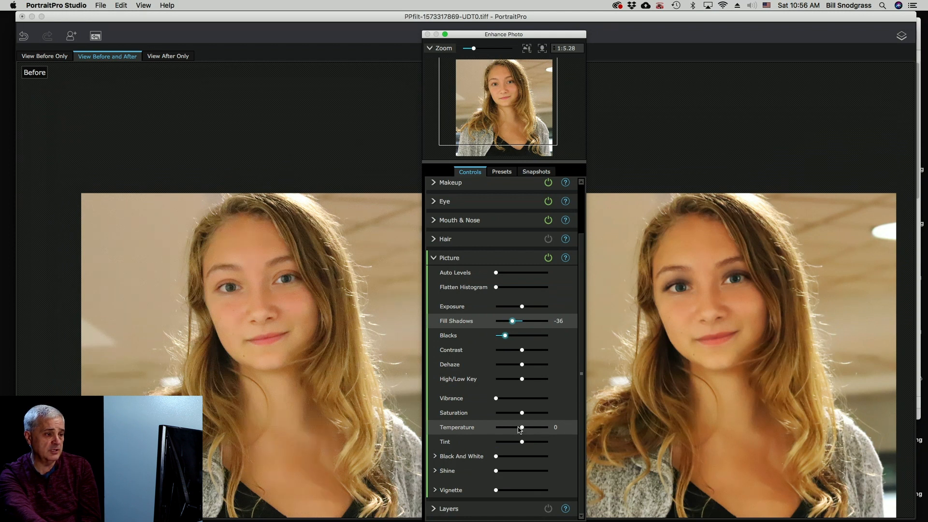
left_click_drag(520, 430, 518, 430)
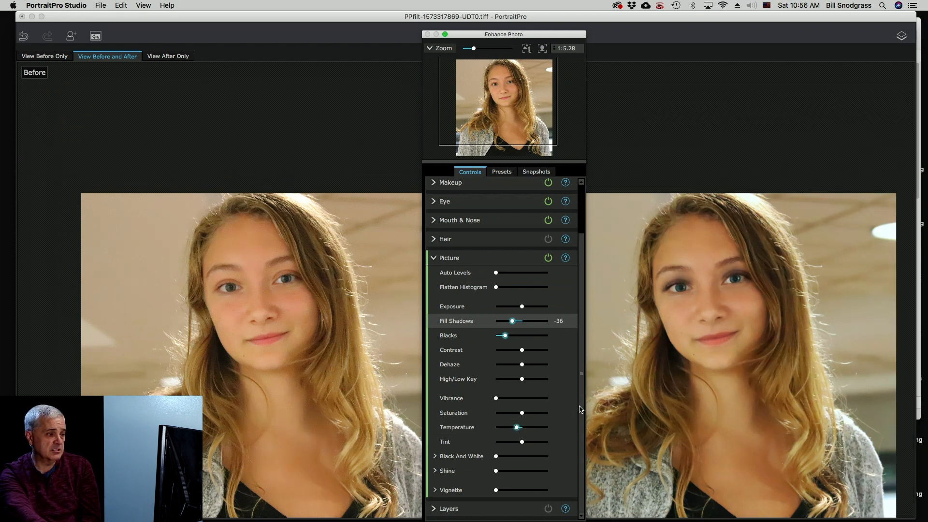
scroll(584, 398, "up", 2)
scroll(584, 399, "down", 2)
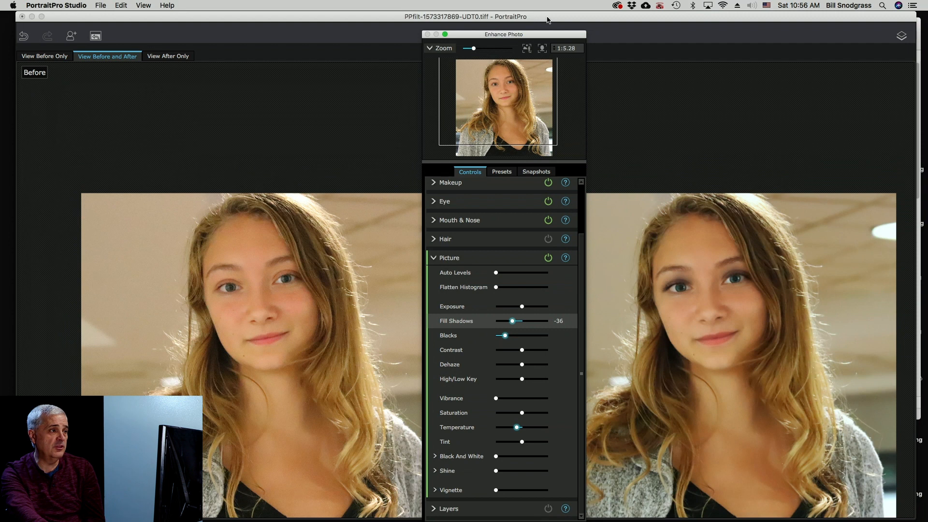
left_click_drag(550, 35, 442, 24)
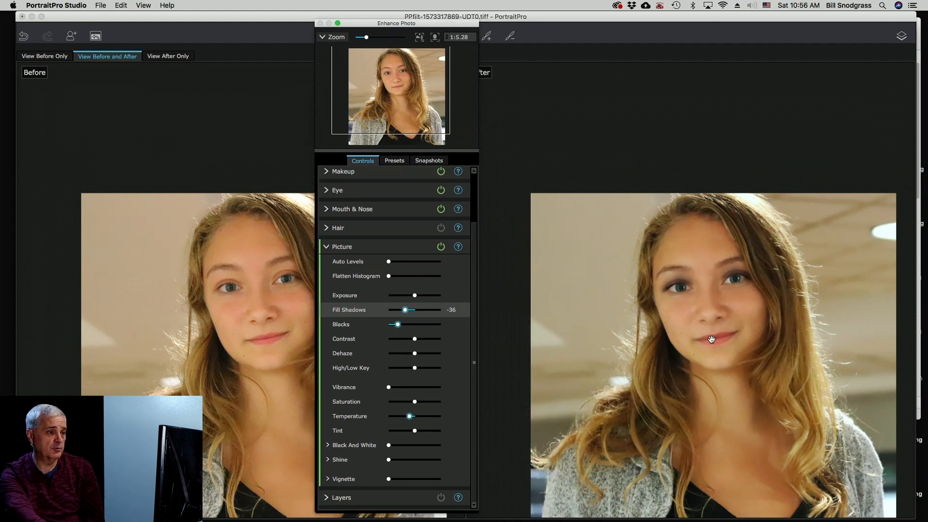
scroll(711, 339, "down", 2)
scroll(716, 319, "up", 2)
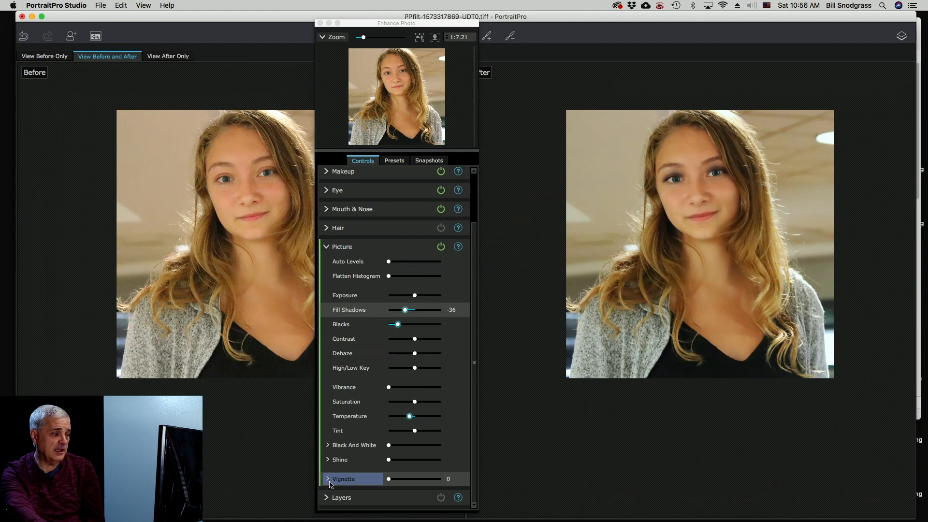
Expand the Vignette options and raise both Vignette and Hardness to their maximum
left_click(327, 479)
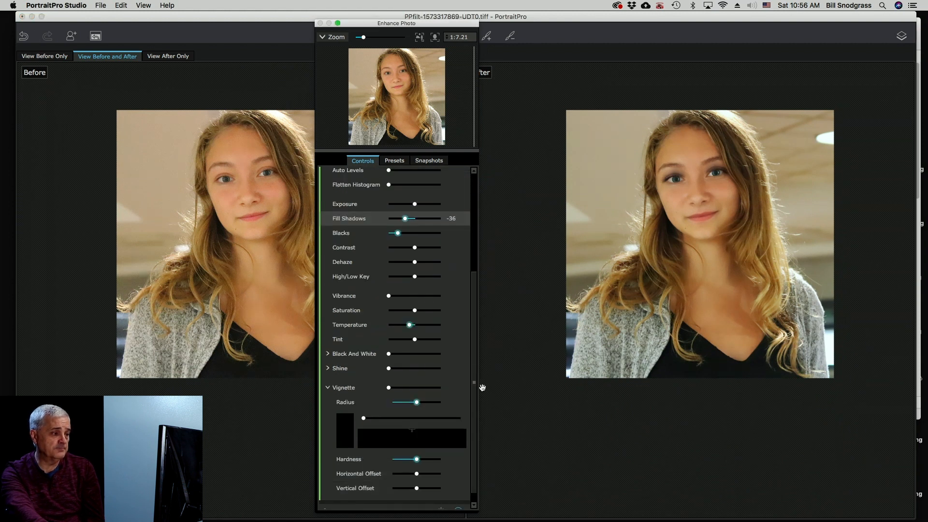
scroll(475, 392, "down", 1)
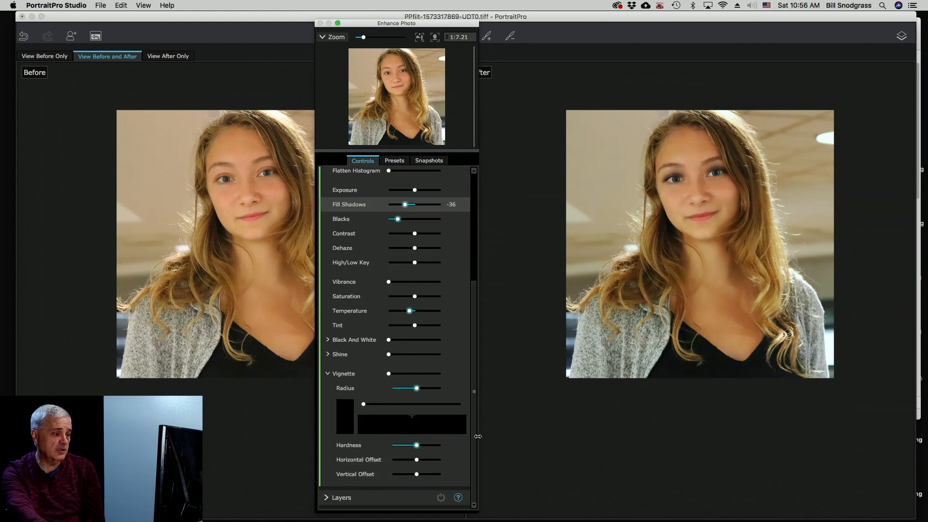
left_click_drag(417, 448, 481, 447)
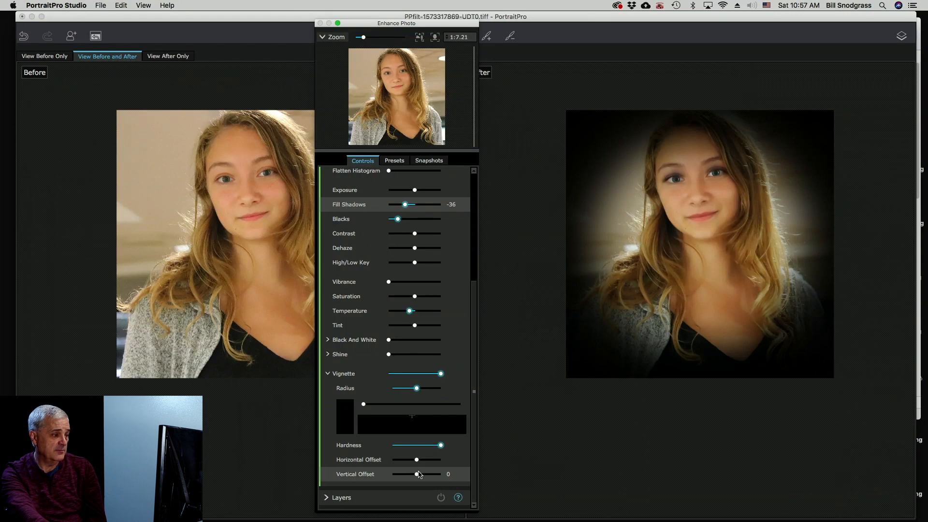
Try the vignette with Radius 64 at minimum and maximum Hardness, and reduce Radius to slightly above its midpoint
left_click_drag(416, 388, 423, 393)
left_click_drag(440, 448, 391, 449)
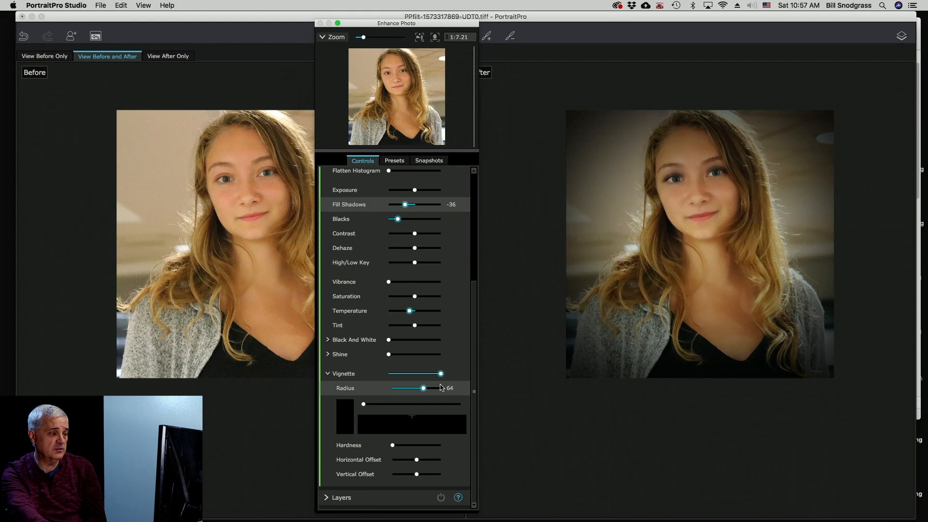
left_click_drag(392, 448, 441, 445)
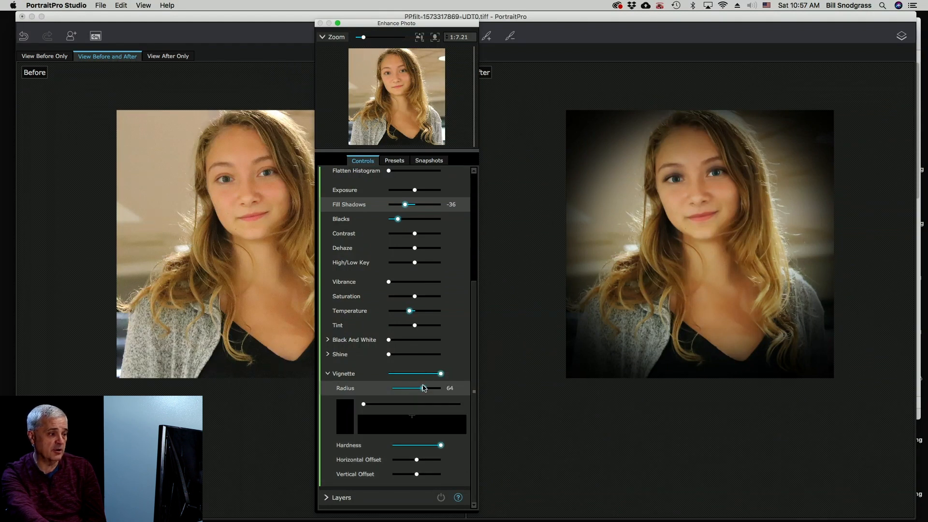
left_click_drag(424, 390, 419, 390)
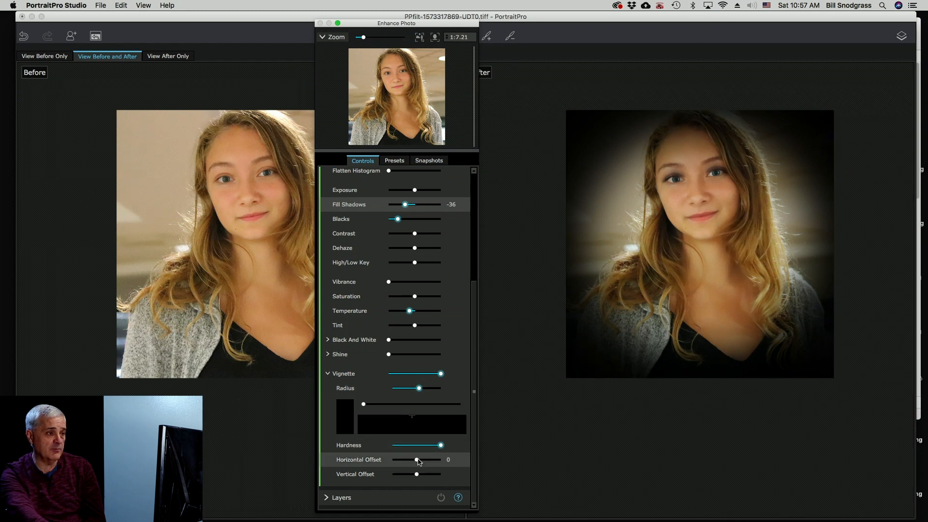
Raise the vignette's Vertical Offset slightly above 0, reduce Hardness to about a third, and set Vignette to 30
left_click_drag(418, 460, 424, 476)
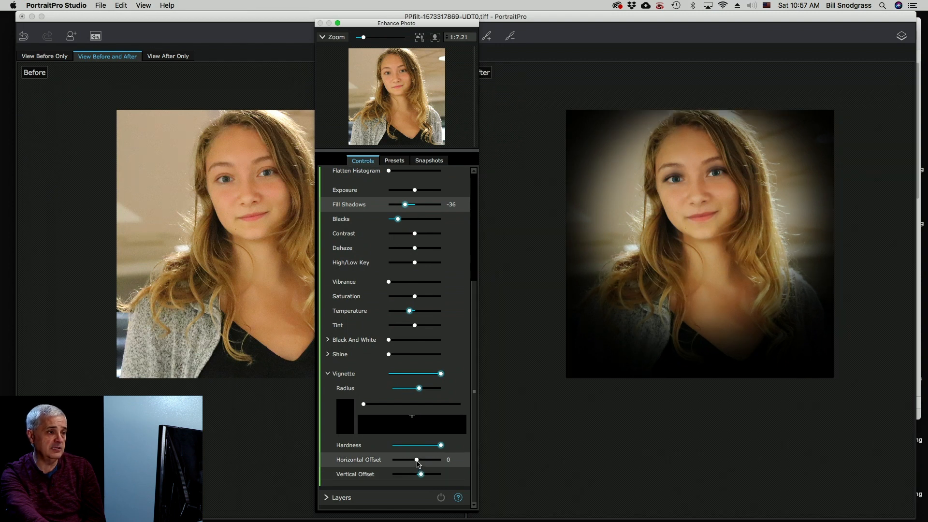
left_click_drag(420, 461, 424, 478)
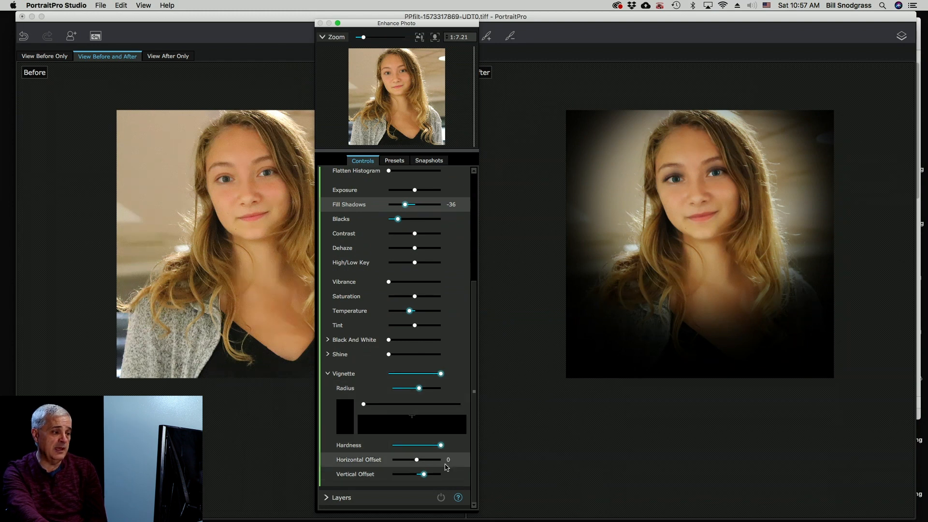
left_click_drag(441, 445, 408, 447)
left_click_drag(441, 373, 404, 378)
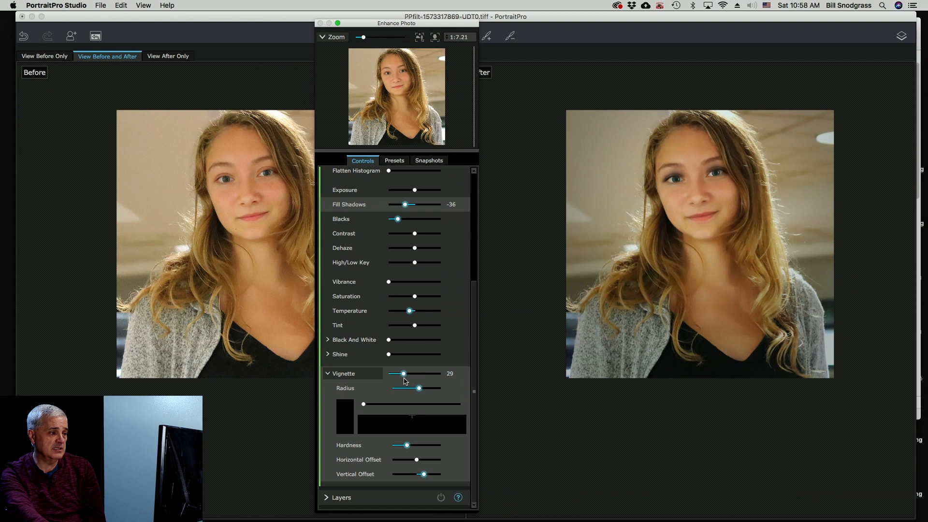
left_click_drag(406, 378, 405, 377)
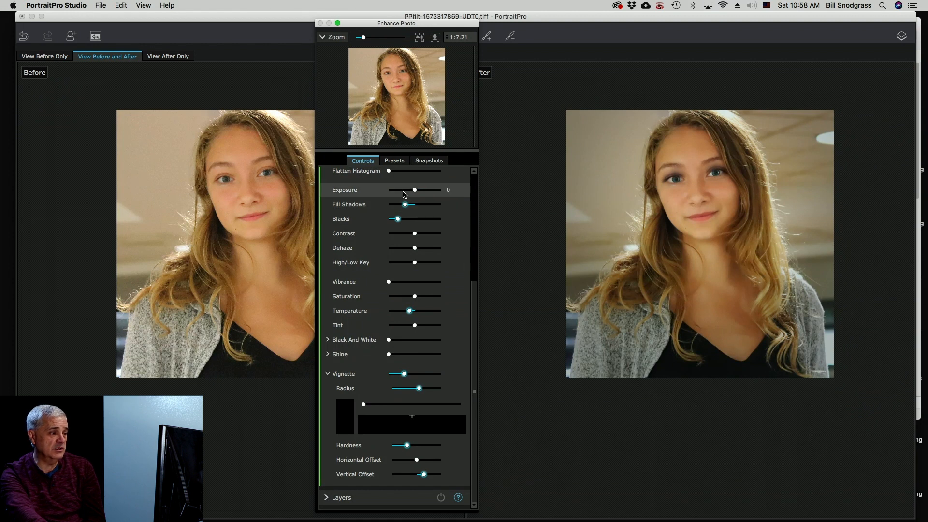
Collapse the Vignette options and the Picture controls
scroll(334, 408, "up", 2)
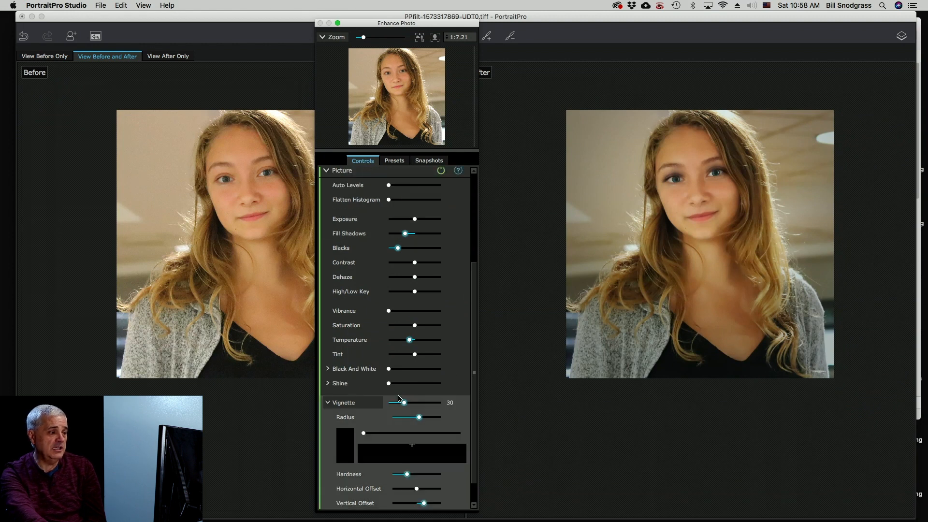
left_click(328, 404)
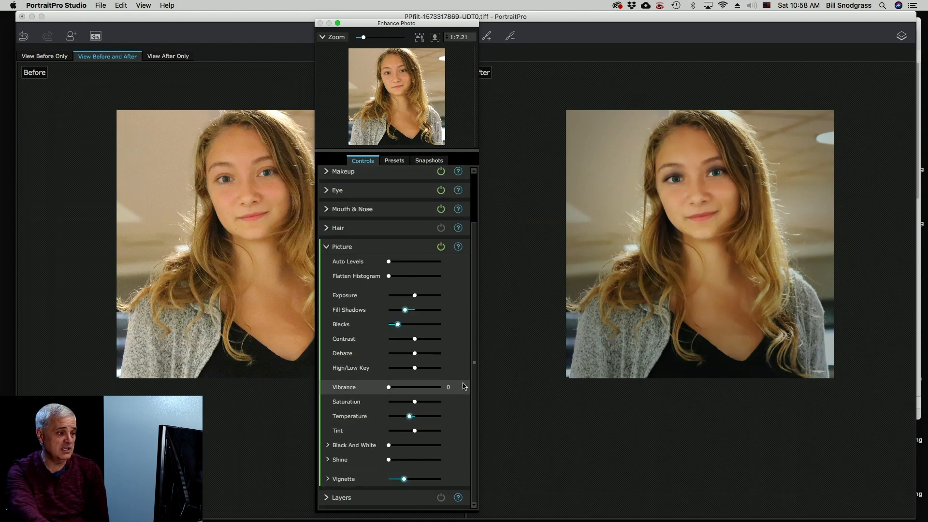
scroll(471, 387, "up", 4)
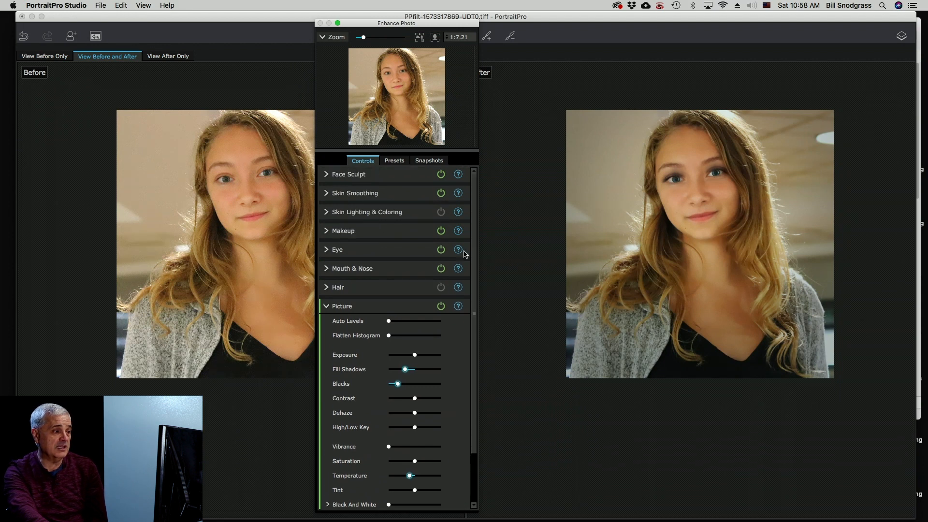
left_click(326, 306)
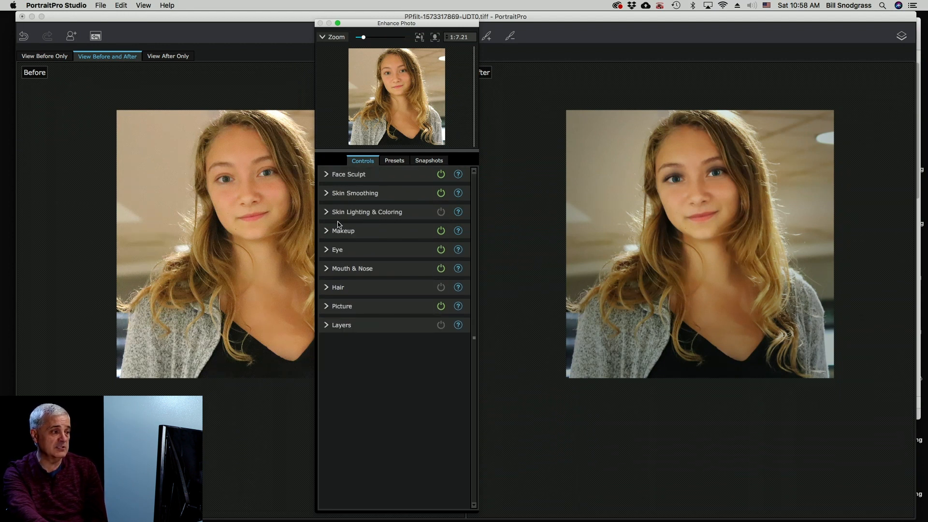
Expand Skin Lighting & Coloring, move the light to the head model's lower right, and switch the effect off and on to compare
left_click(324, 212)
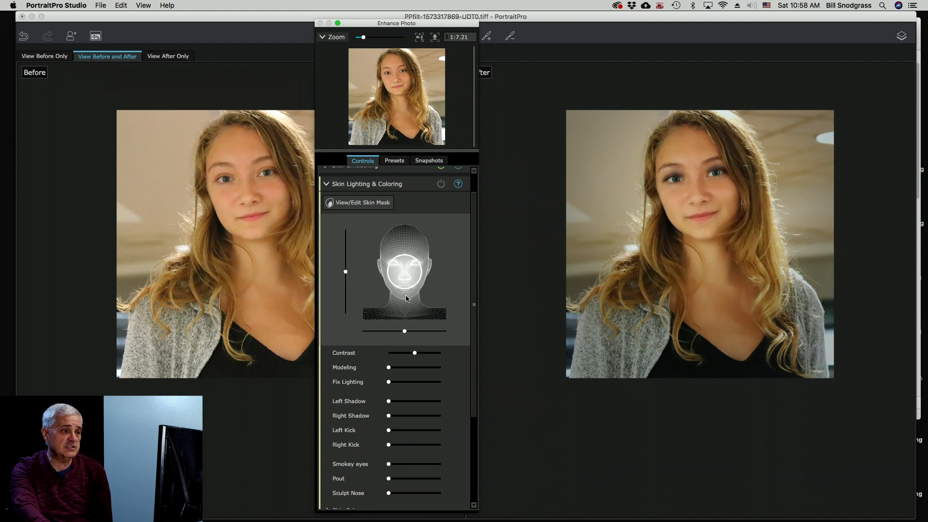
left_click_drag(405, 274, 436, 312)
left_click(441, 184)
scroll(226, 330, "down", 1)
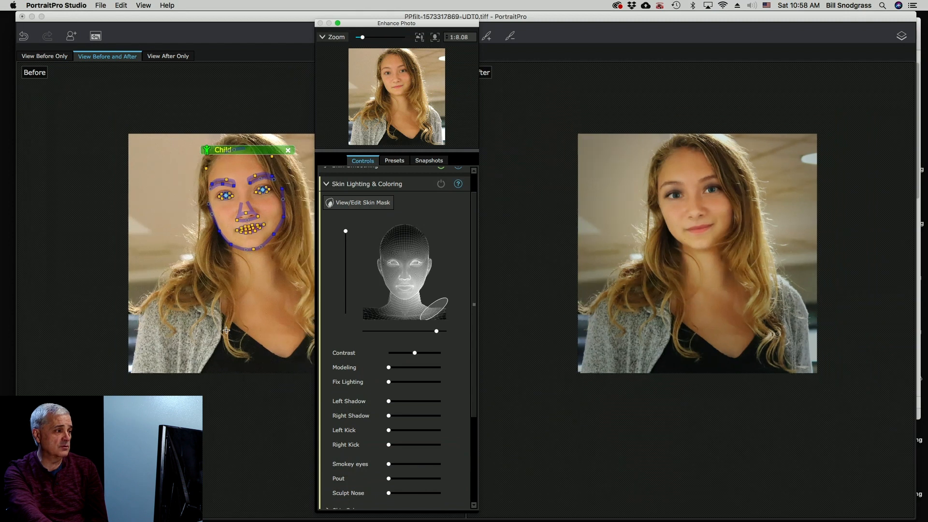
scroll(226, 330, "down", 5)
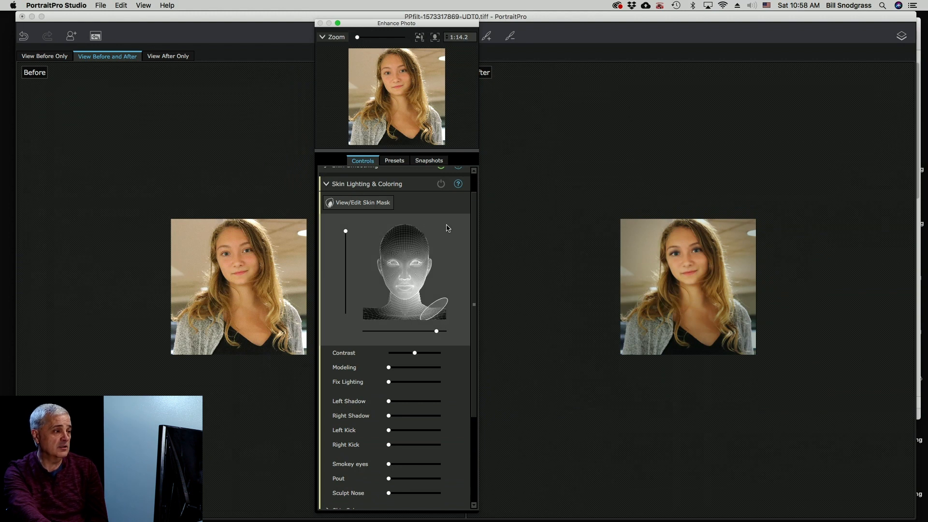
left_click(441, 184)
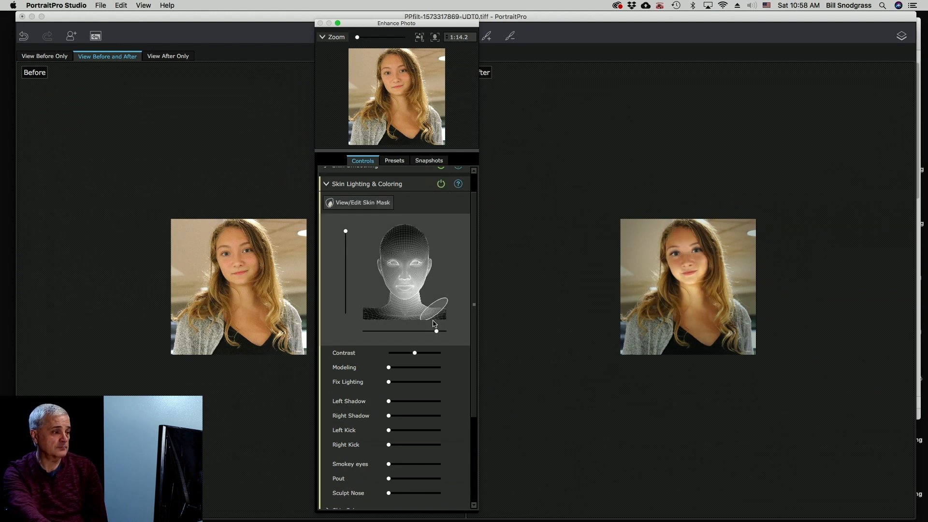
Reposition the light from the head model's upper right to its upper left, and raise skin lighting Contrast well above the midpoint
mouse_move(433, 322)
left_mouse_down()
mouse_move(455, 275)
mouse_move(458, 215)
left_mouse_up()
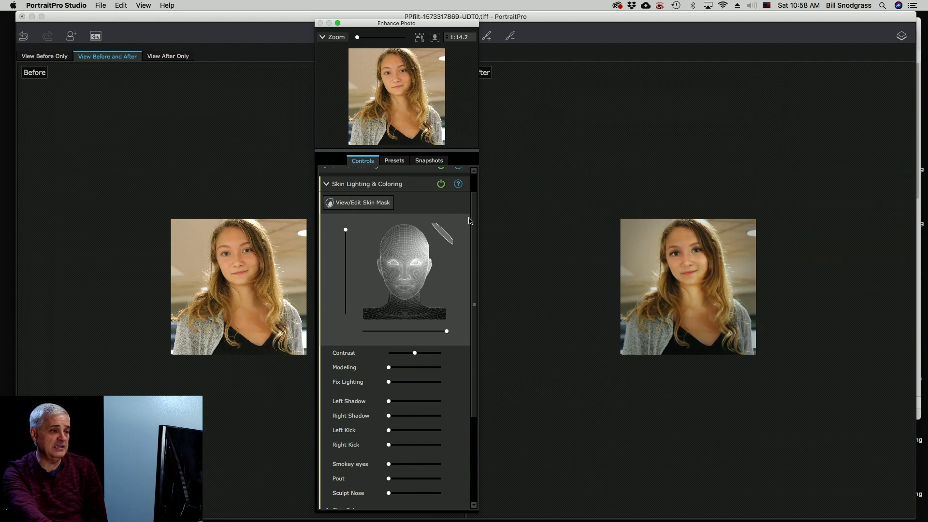
mouse_move(455, 225)
left_mouse_down()
mouse_move(421, 238)
mouse_move(438, 237)
mouse_move(350, 227)
mouse_move(383, 268)
mouse_move(368, 271)
mouse_move(364, 284)
mouse_move(357, 241)
left_mouse_up()
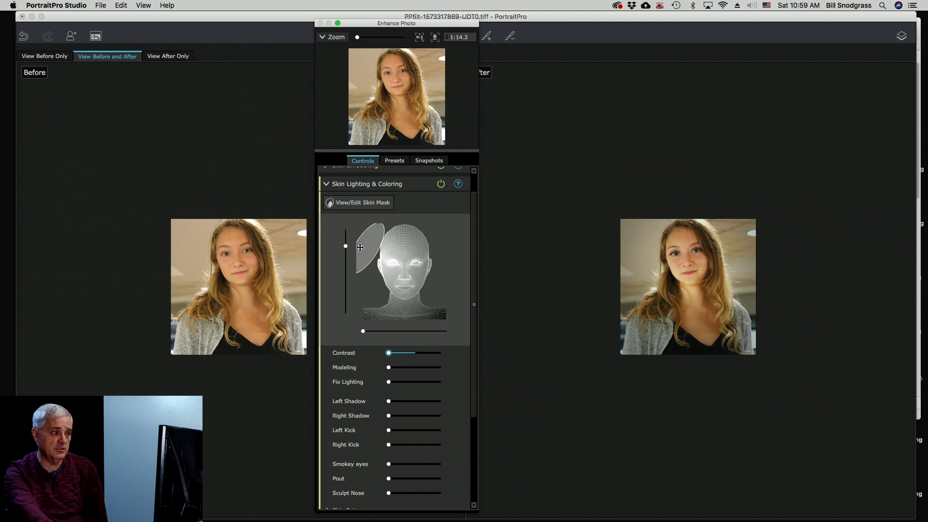
left_click(390, 354)
left_click_drag(390, 356, 434, 359)
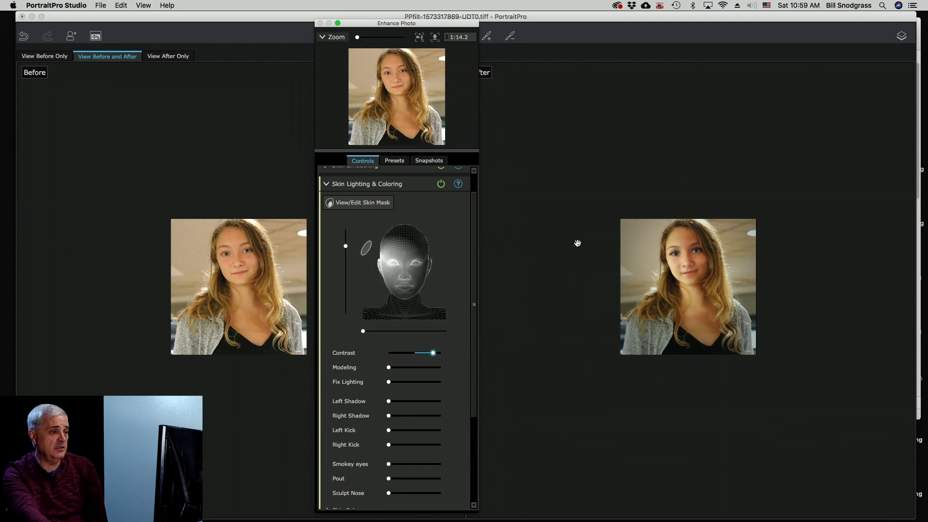
Raise the light higher on the head model's upper left and reduce skin lighting Contrast to slightly above the midpoint
left_click_drag(365, 248, 351, 221)
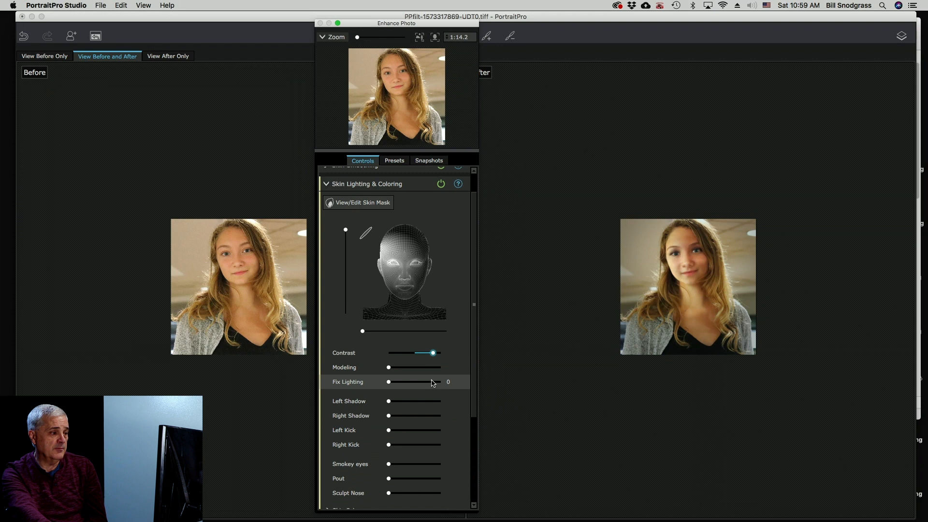
left_click_drag(433, 356, 421, 356)
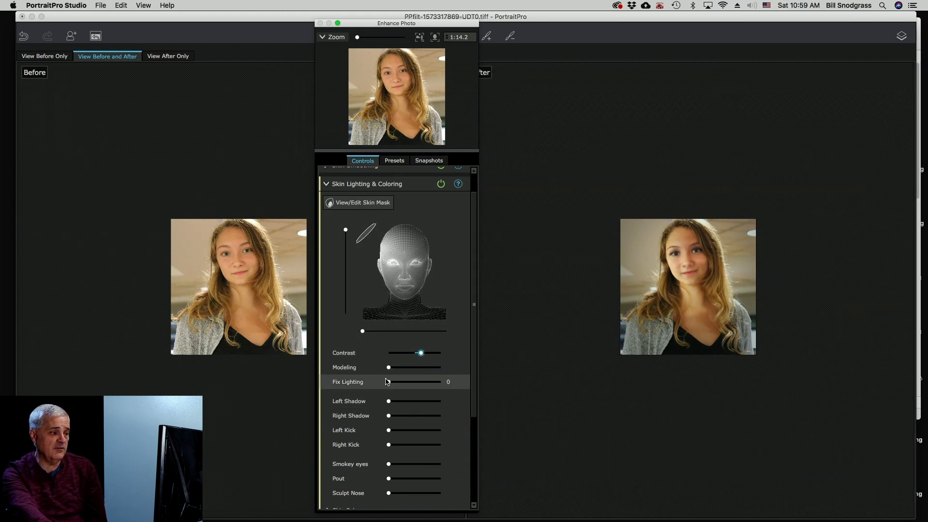
Try Fix Lighting and Modeling at 100 and inspect the effect on the face up close
left_click_drag(389, 382, 443, 382)
left_click_drag(389, 367, 445, 368)
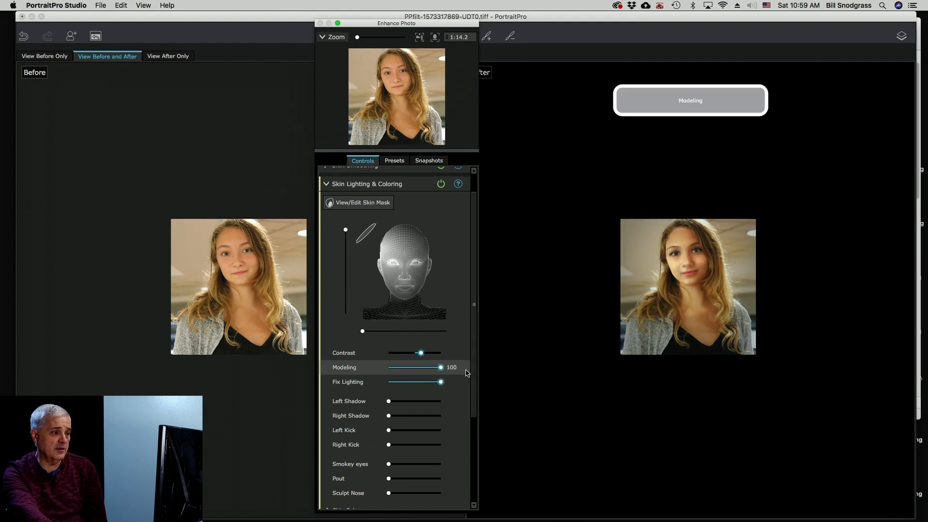
scroll(735, 295, "up", 3)
scroll(735, 295, "up", 3)
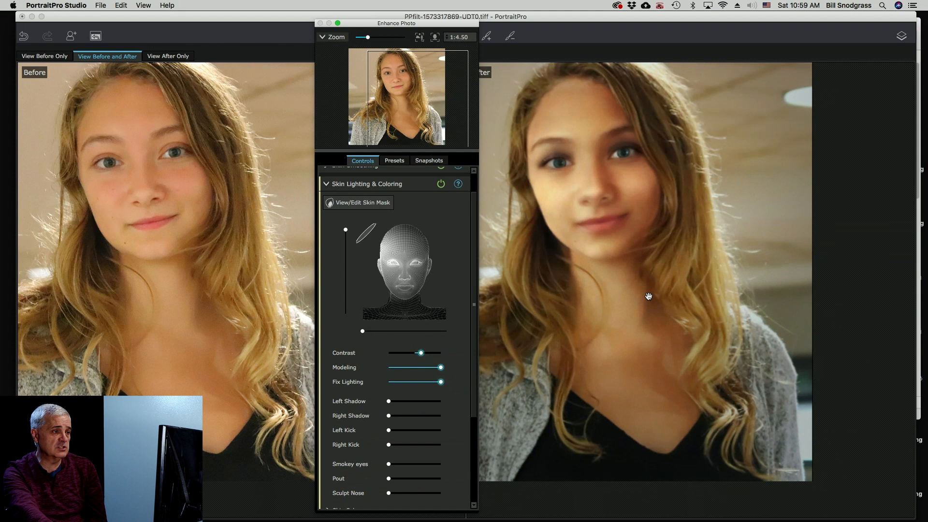
left_click(713, 319)
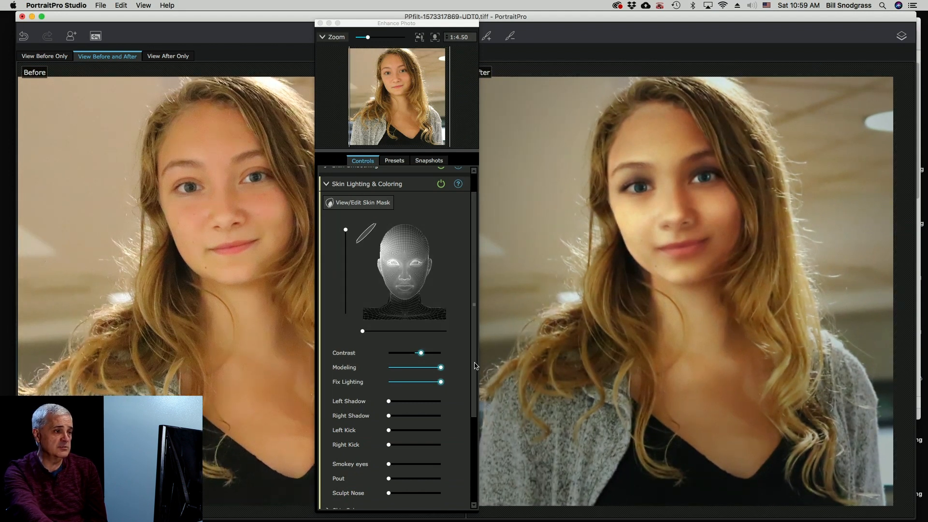
Lower Modeling to 10, reset Fix Lighting to 0, and take Modeling down to 0
left_click_drag(440, 369, 395, 367)
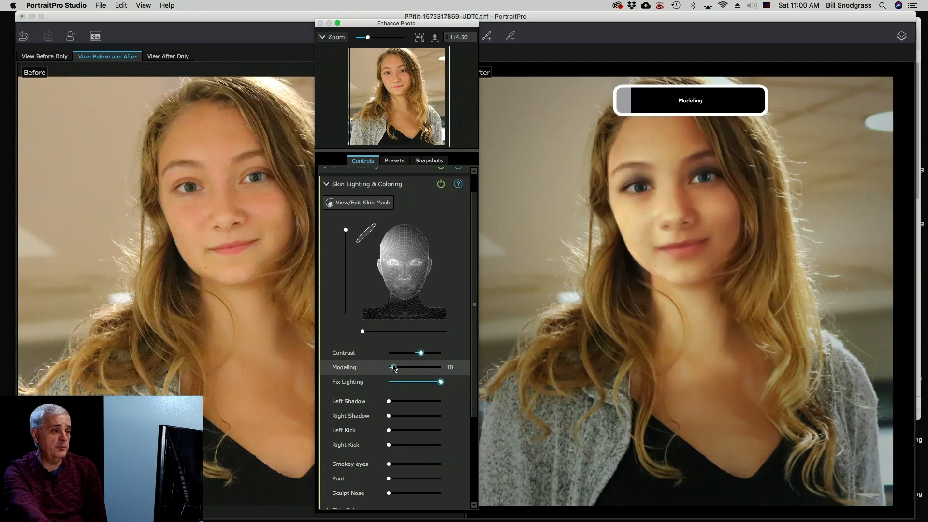
left_click_drag(440, 382, 390, 386)
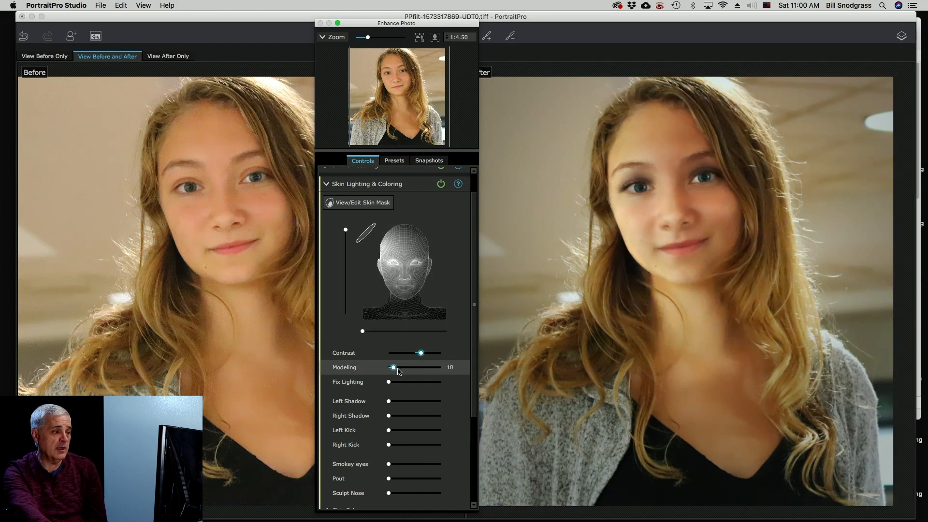
left_click_drag(394, 369, 388, 370)
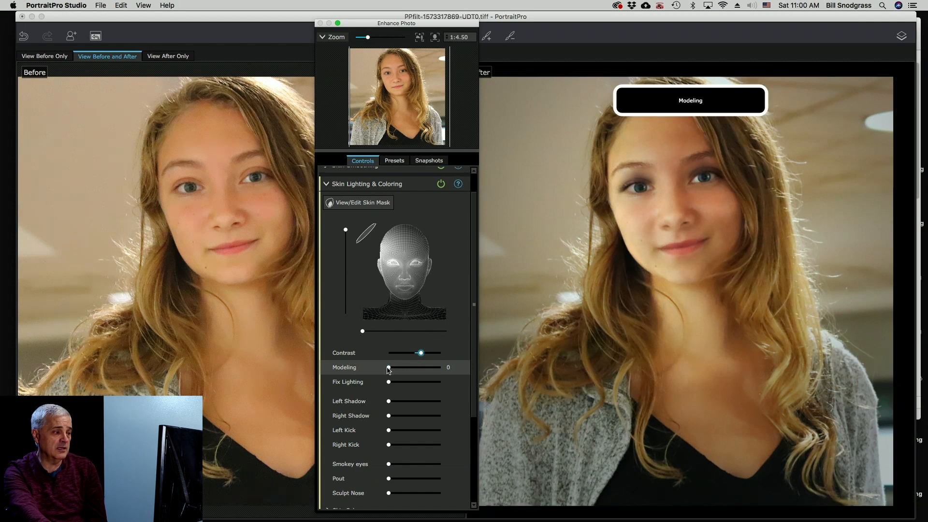
mouse_move(391, 386)
left_mouse_down()
mouse_move(414, 385)
mouse_move(382, 386)
left_mouse_up()
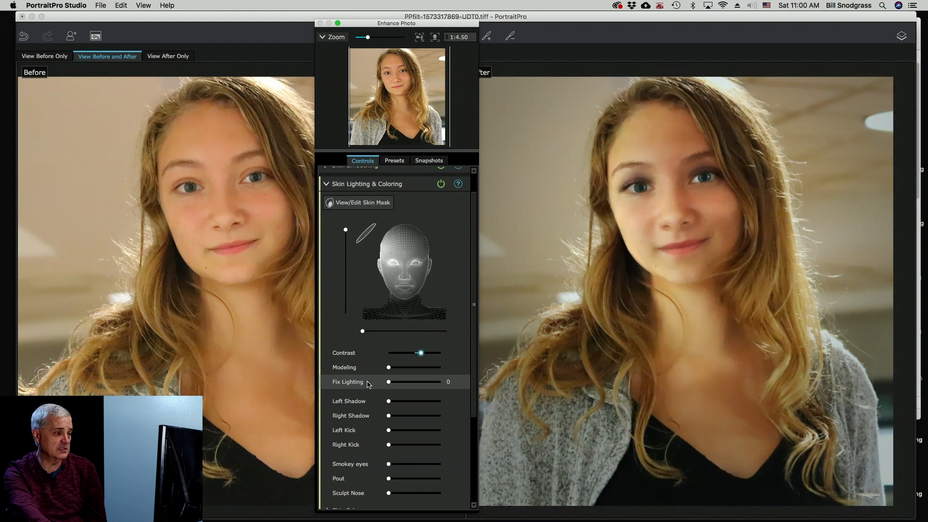
Raise Right Shadow to a little over half strength and check the shaded side of the face
left_click_drag(734, 220, 698, 174)
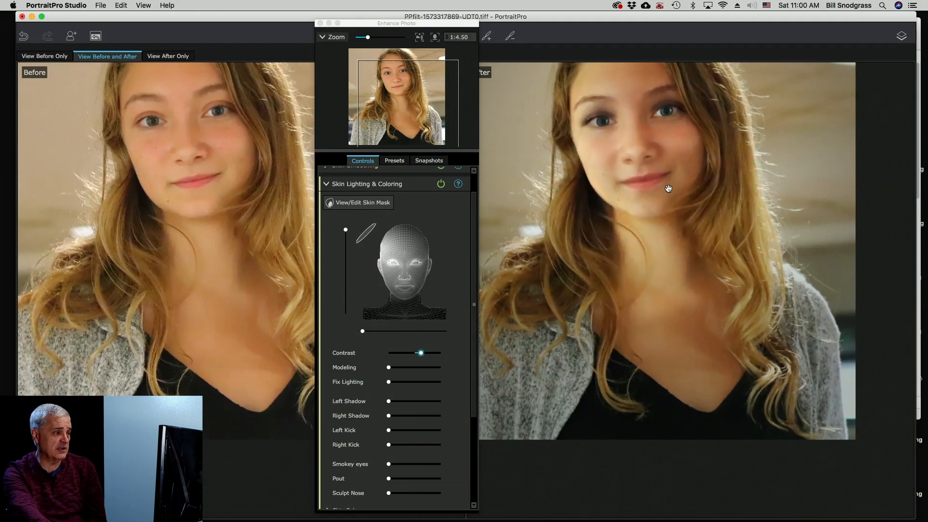
left_click(390, 417)
left_click_drag(391, 418, 421, 417)
left_click(703, 340)
left_click_drag(704, 339, 706, 404)
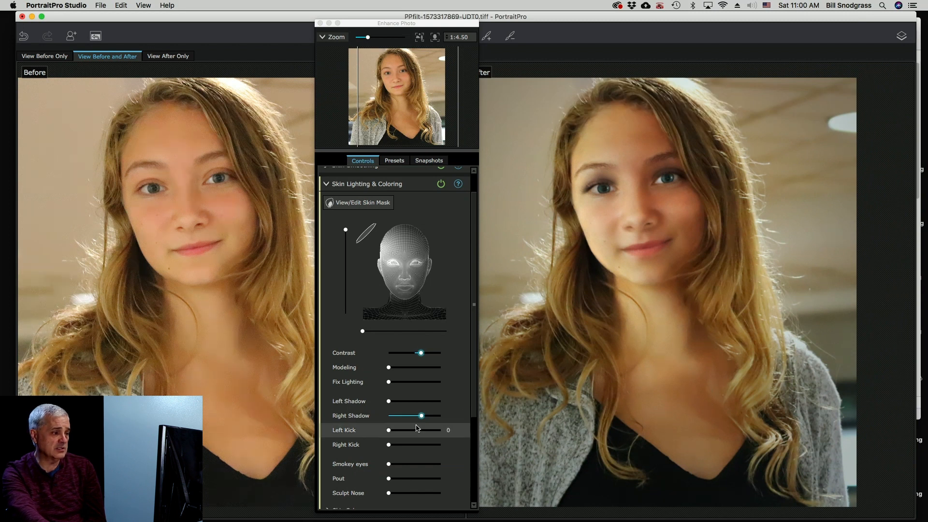
Compare Right Shadow at 0 and 100, and set it to about 10
left_click_drag(423, 418, 340, 416)
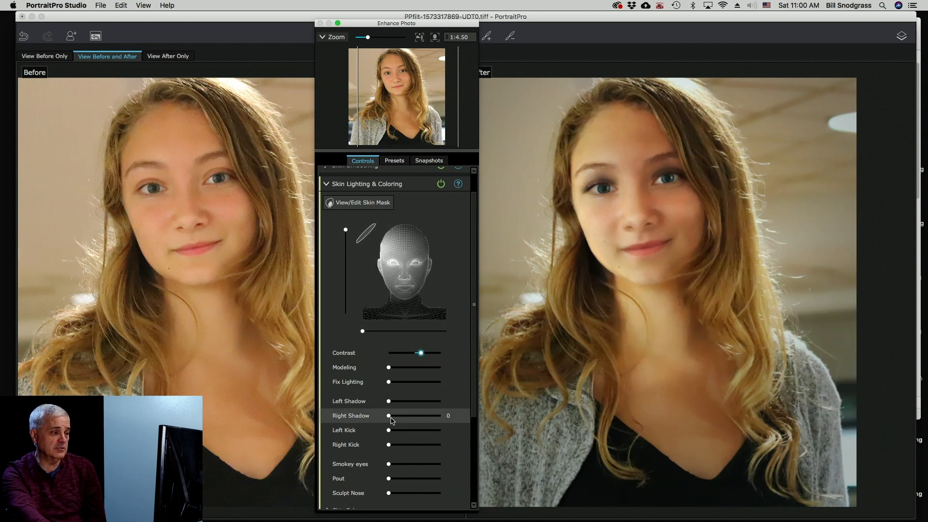
left_click_drag(388, 416, 458, 428)
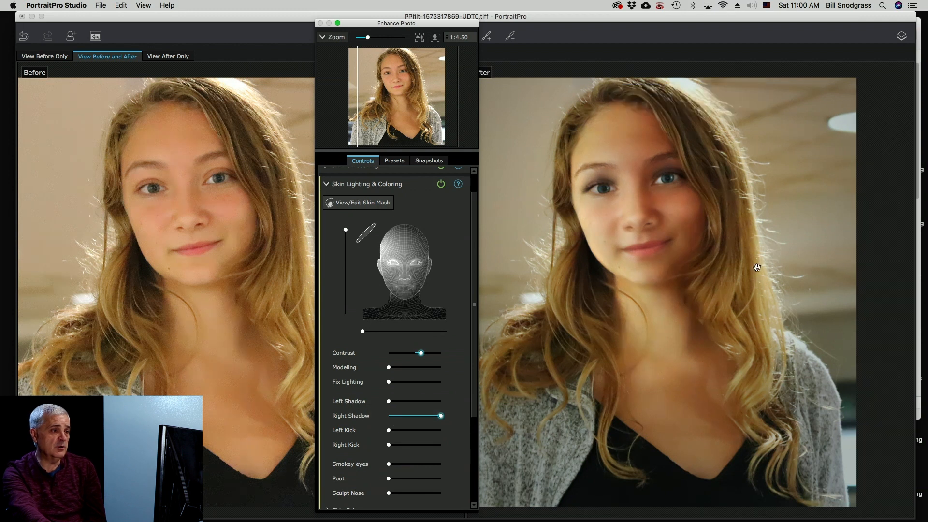
mouse_move(264, 209)
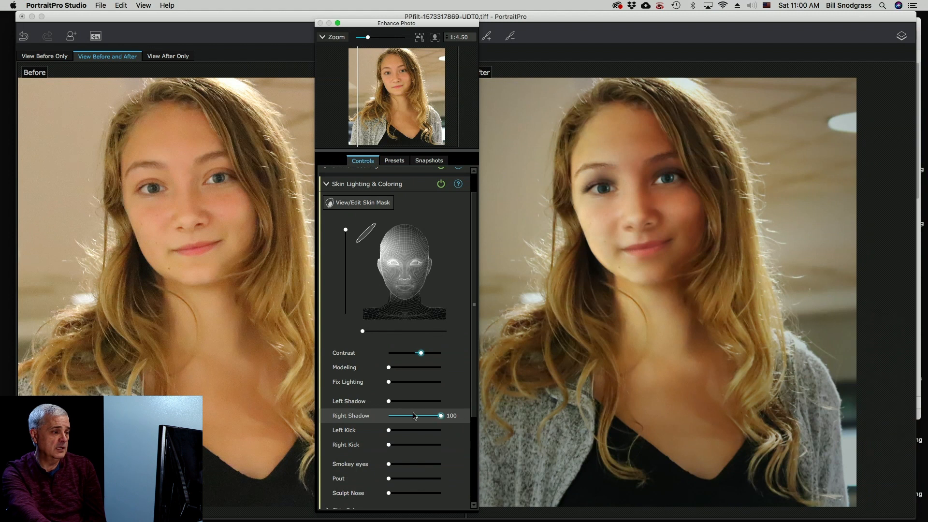
left_click_drag(430, 416, 395, 415)
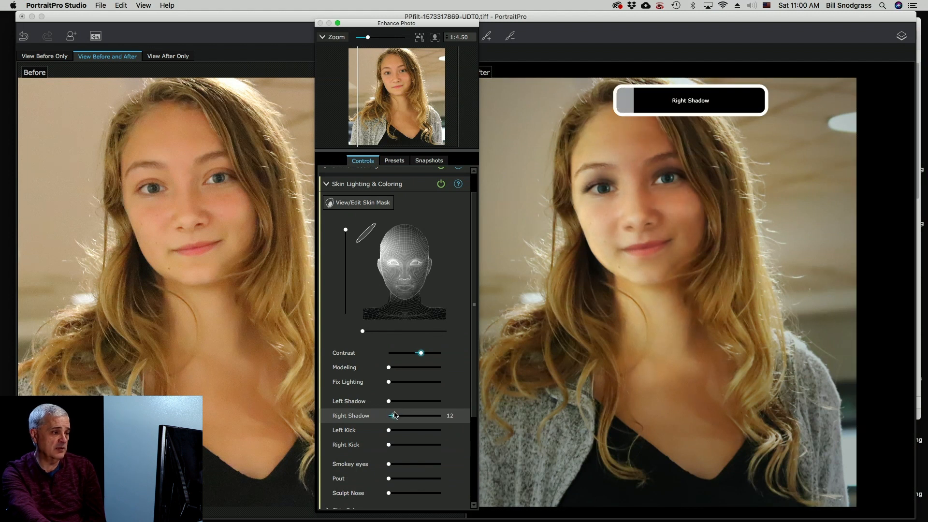
left_click_drag(394, 415, 393, 416)
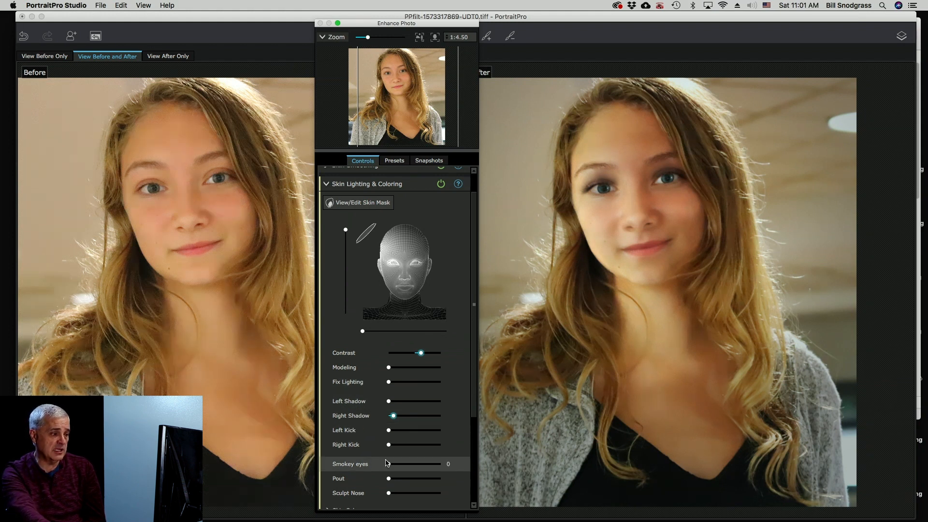
Try Left Kick at nearly full strength and return it to 0
left_click_drag(390, 433, 438, 433)
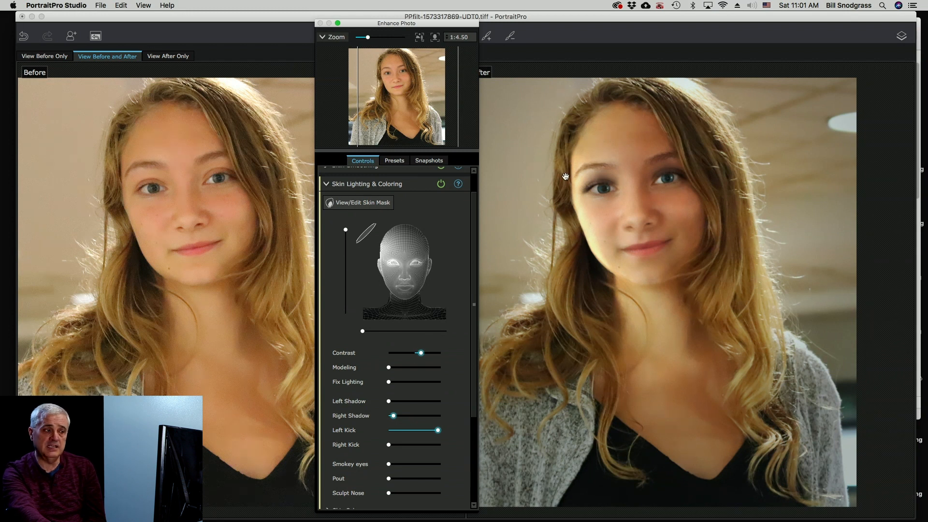
left_click_drag(437, 432, 384, 440)
Set Pout to 58 and view more of the portrait to judge the mouth
scroll(431, 436, "down", 2)
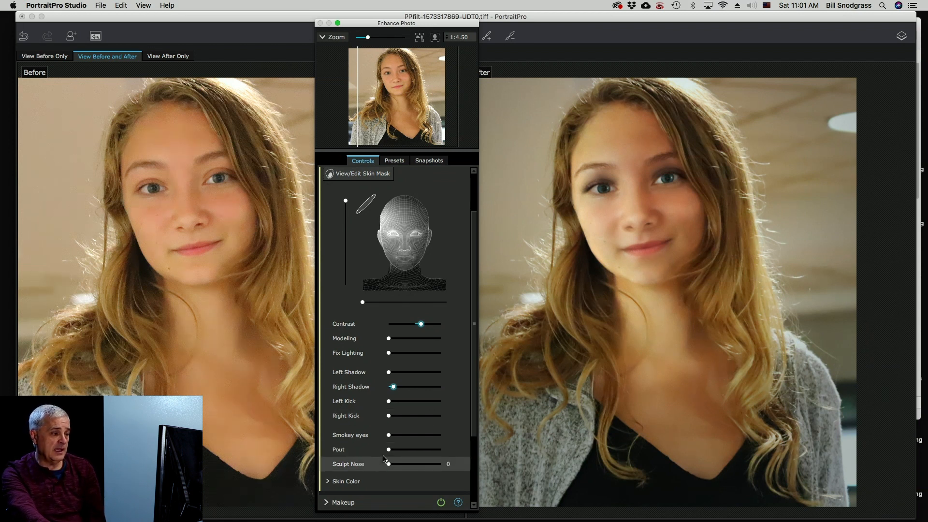
left_click_drag(389, 453, 420, 457)
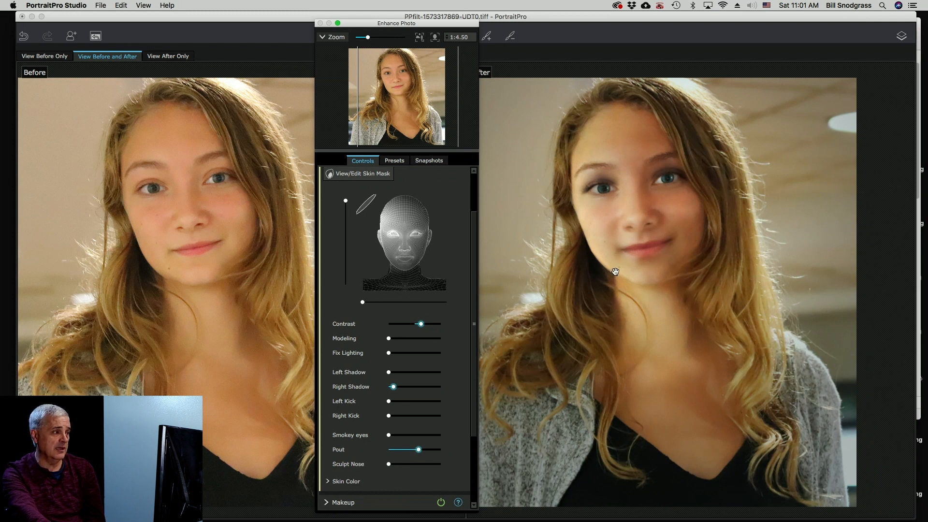
scroll(547, 404, "down", 5)
scroll(547, 404, "up", 4)
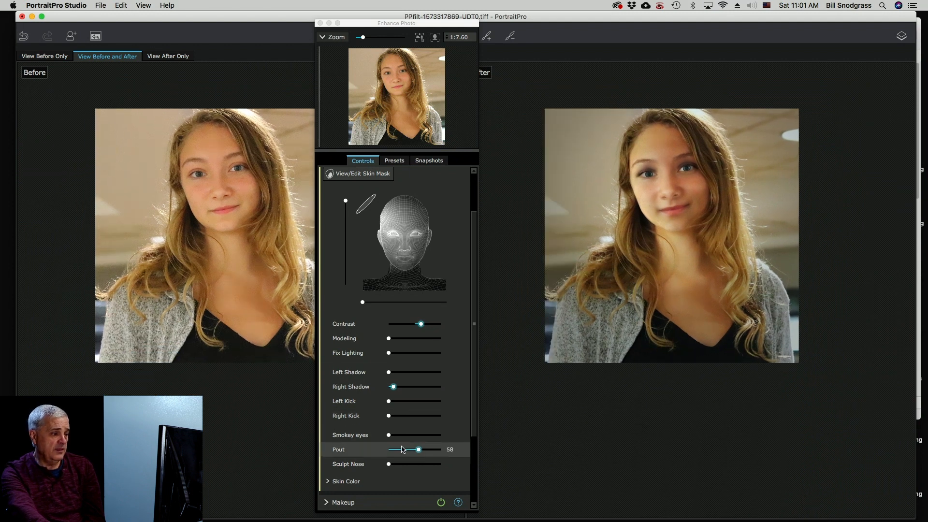
Try Sculpt Nose at 100 and return it to 0
left_click(386, 465)
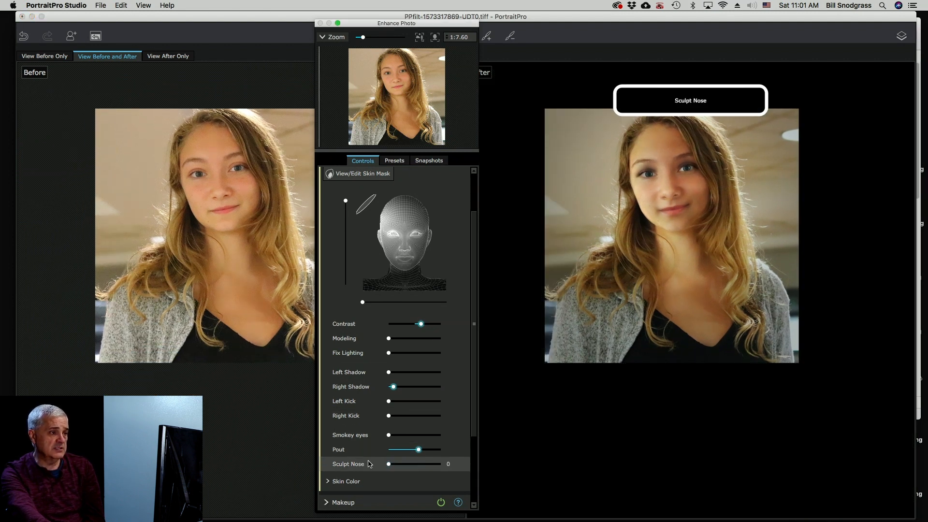
left_click_drag(369, 464, 500, 470)
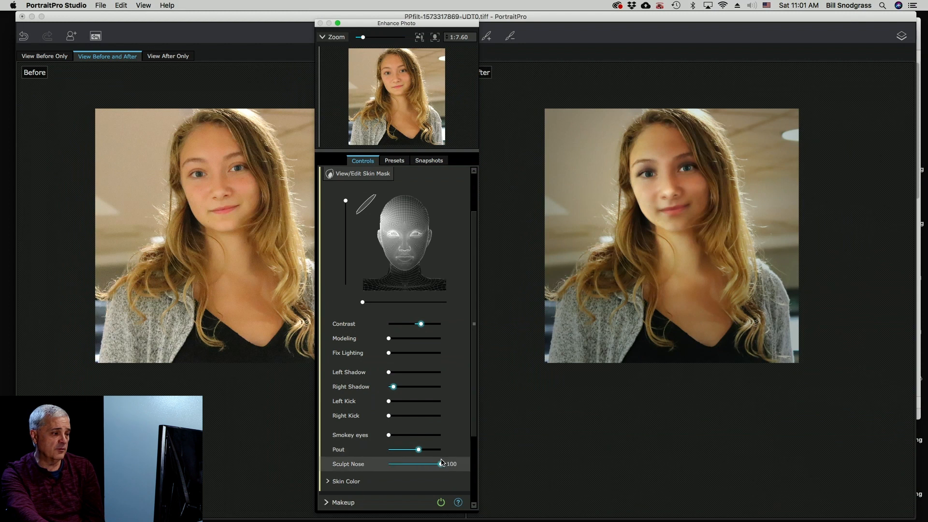
left_click_drag(441, 465, 386, 466)
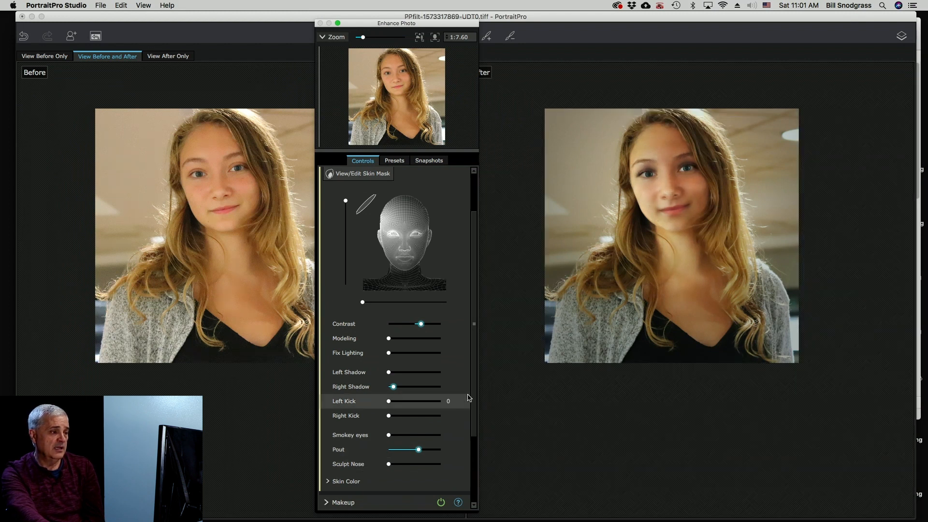
Return skin lighting Contrast to its midpoint and compare the before and after portraits
scroll(473, 412, "down", 5)
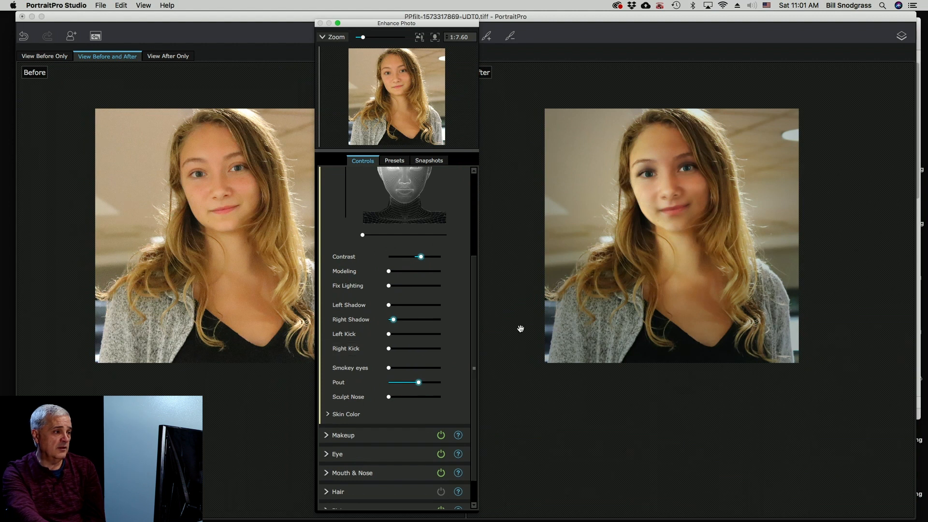
left_click_drag(422, 259, 415, 259)
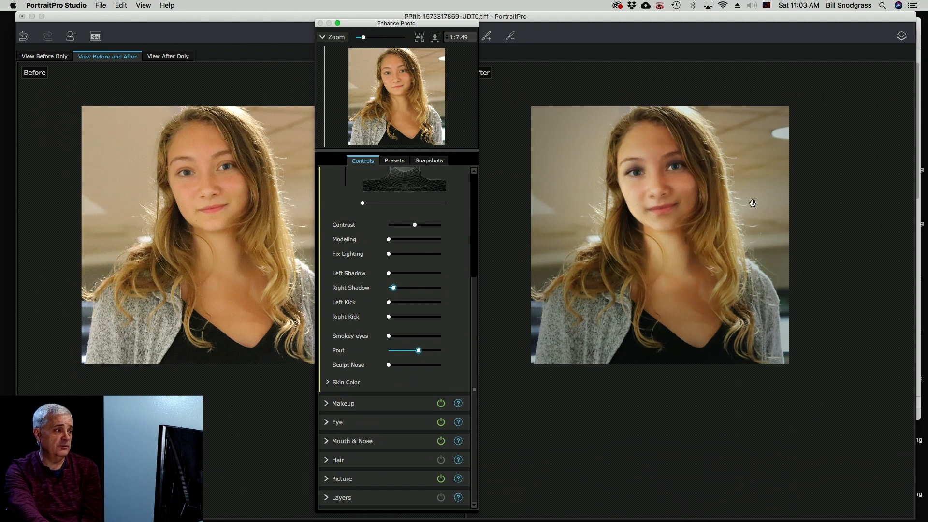
mouse_move(219, 216)
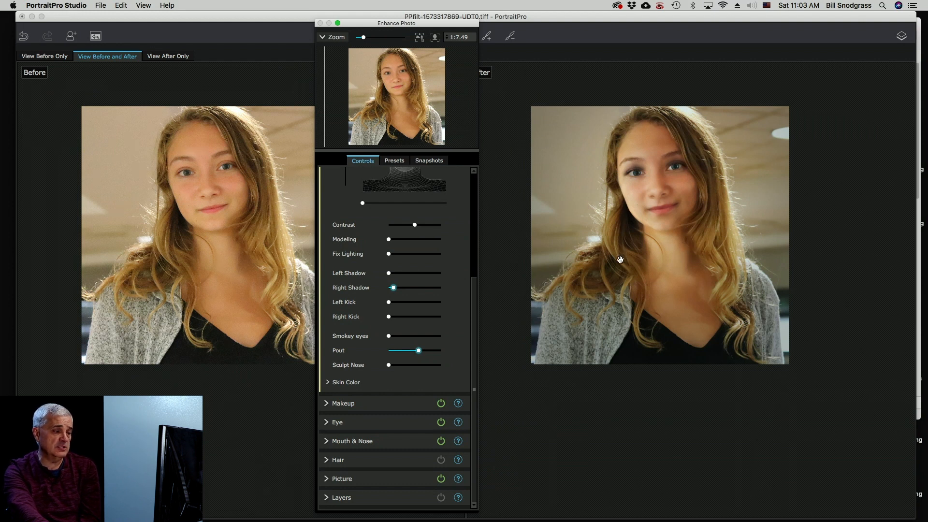
Expand the Skin Color options and try the Color Correct preset followed by the Natural preset
left_click(328, 383)
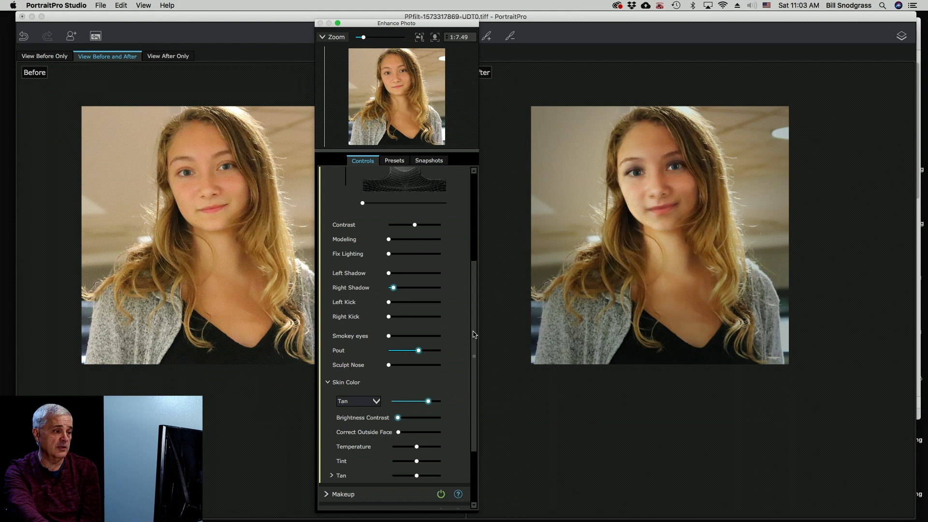
scroll(473, 333, "down", 4)
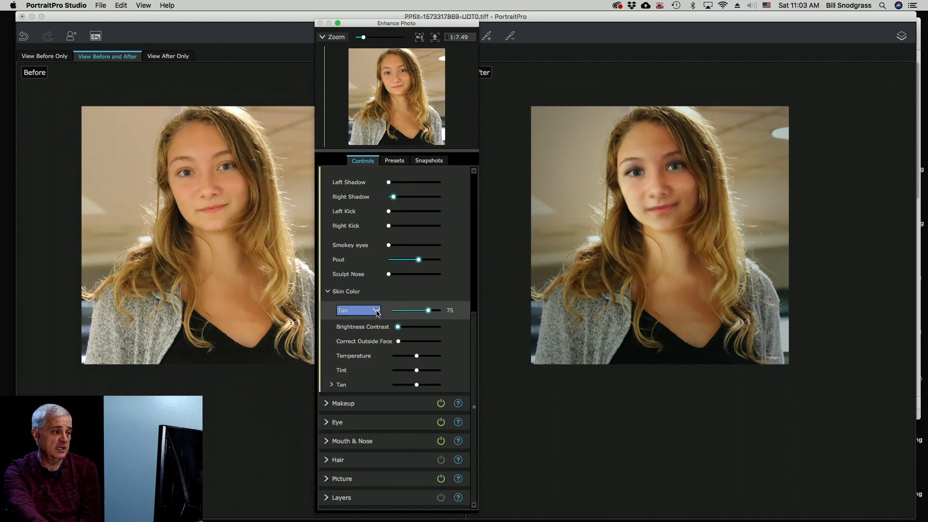
left_click(378, 311)
left_click(355, 88)
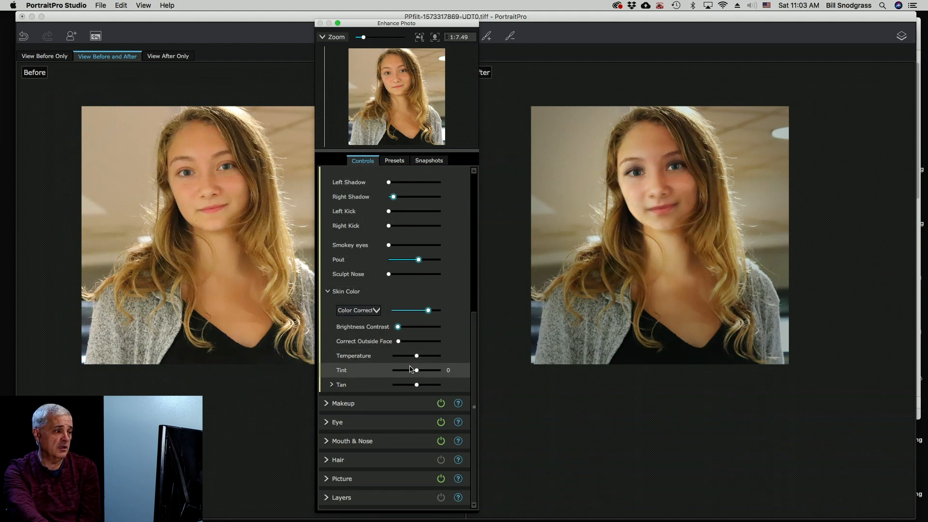
left_click(372, 311)
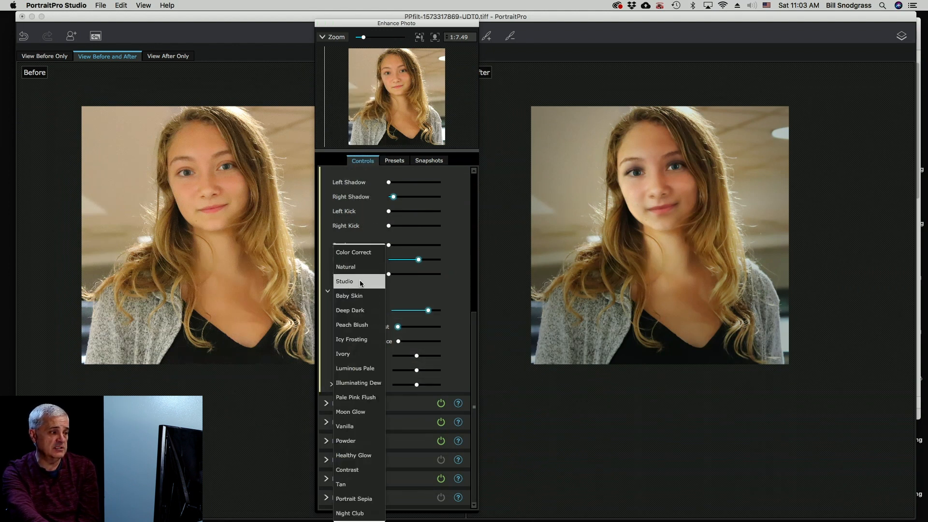
left_click(359, 267)
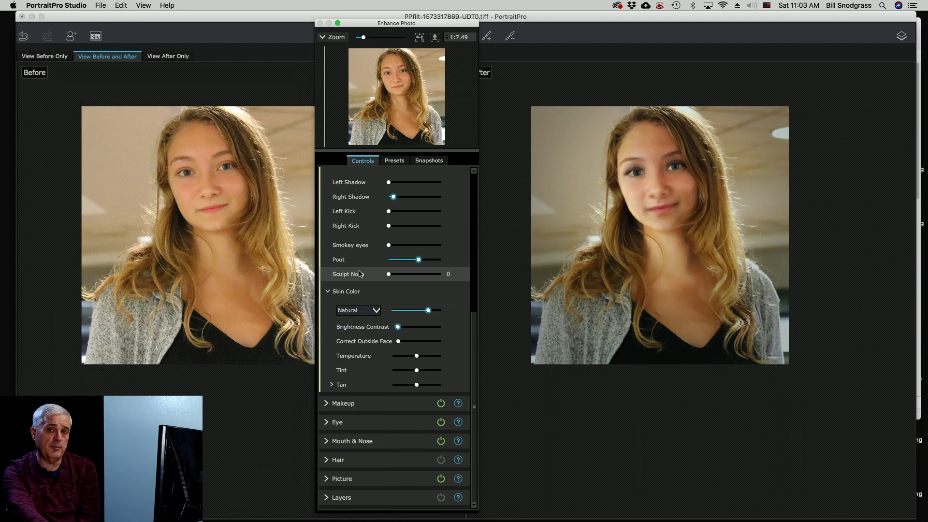
Apply the Luminous Pale skin color preset and raise its strength to the maximum
left_click(372, 316)
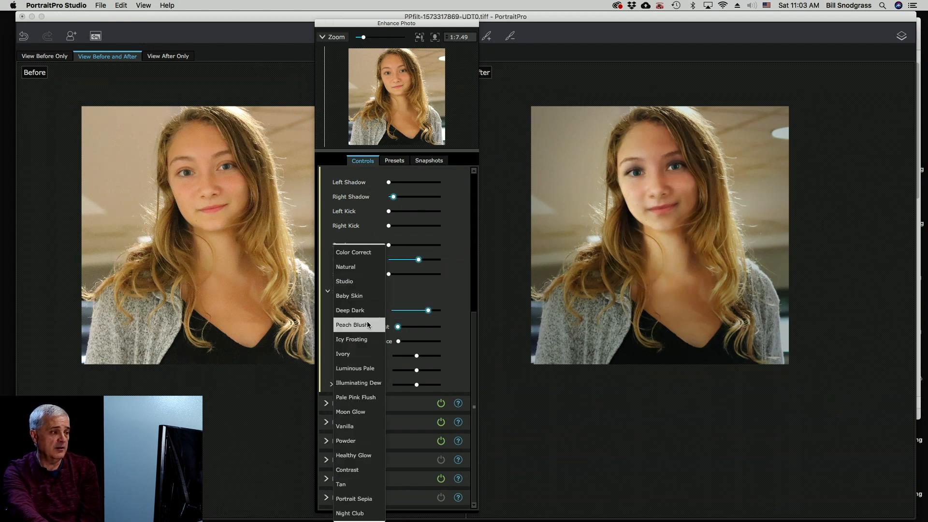
left_click(366, 369)
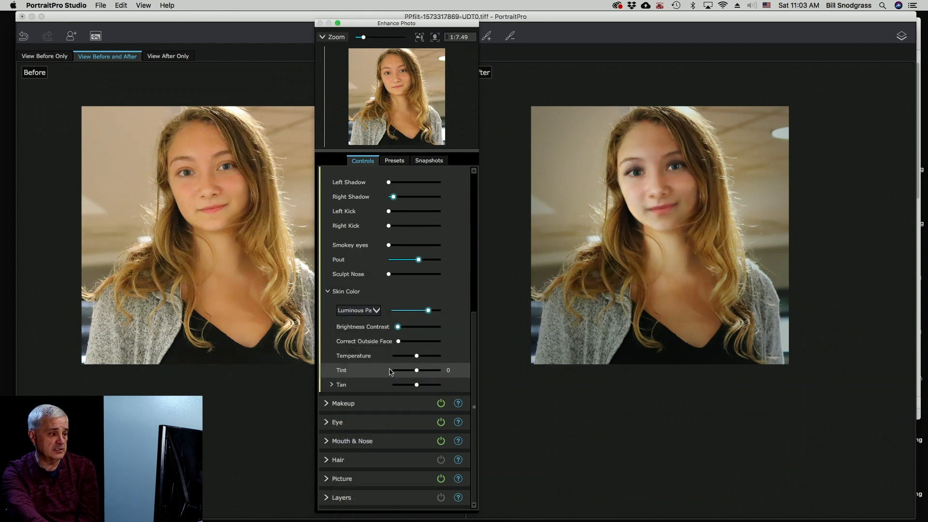
left_click_drag(427, 311, 451, 326)
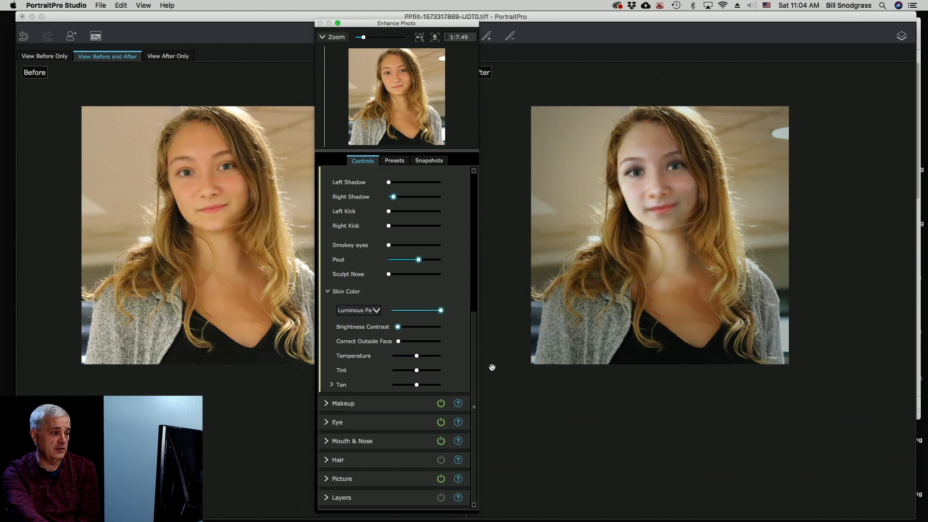
scroll(381, 255, "up", 5)
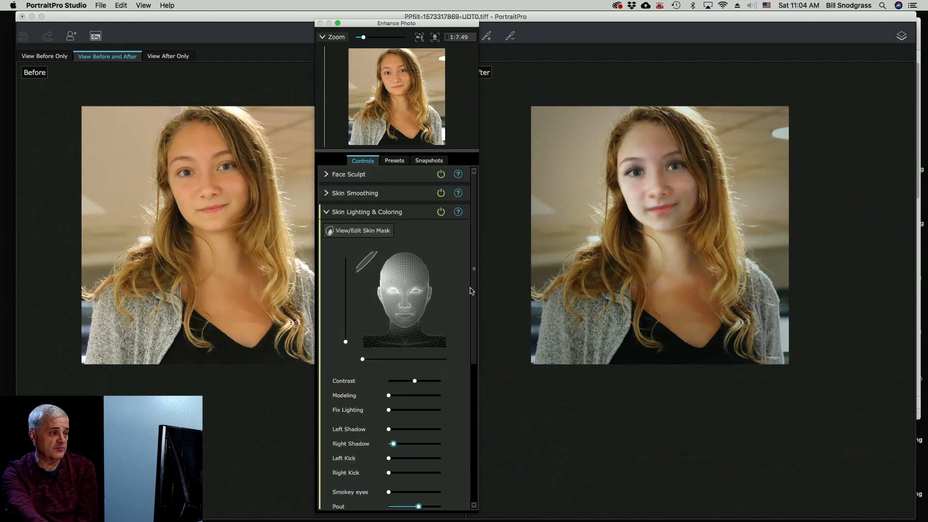
Apply the Natural skin color preset and lower Brightness Contrast to its minimum
left_click_drag(474, 292, 475, 321)
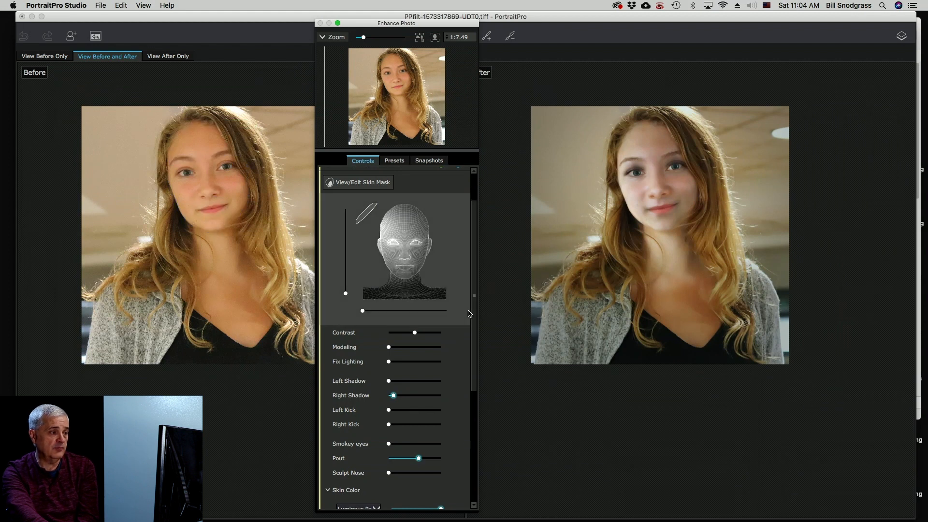
scroll(464, 339, "down", 10)
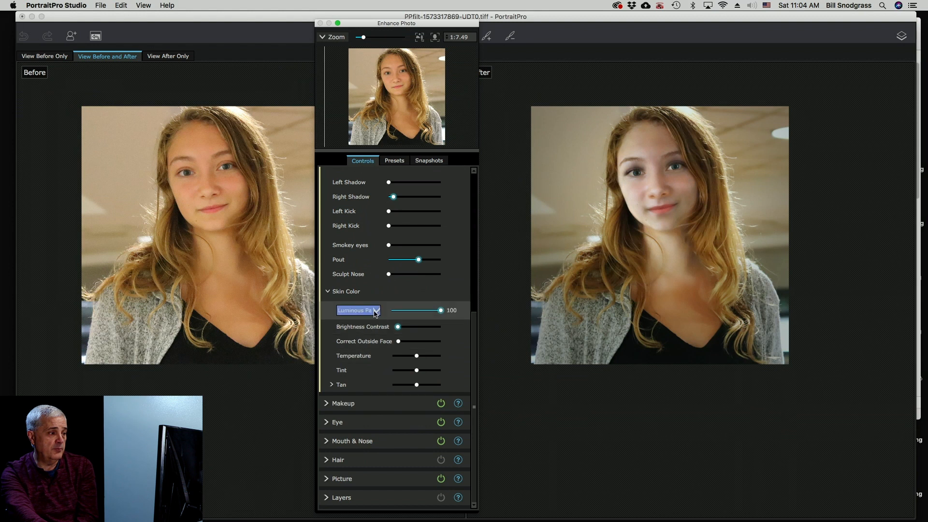
left_click(357, 310)
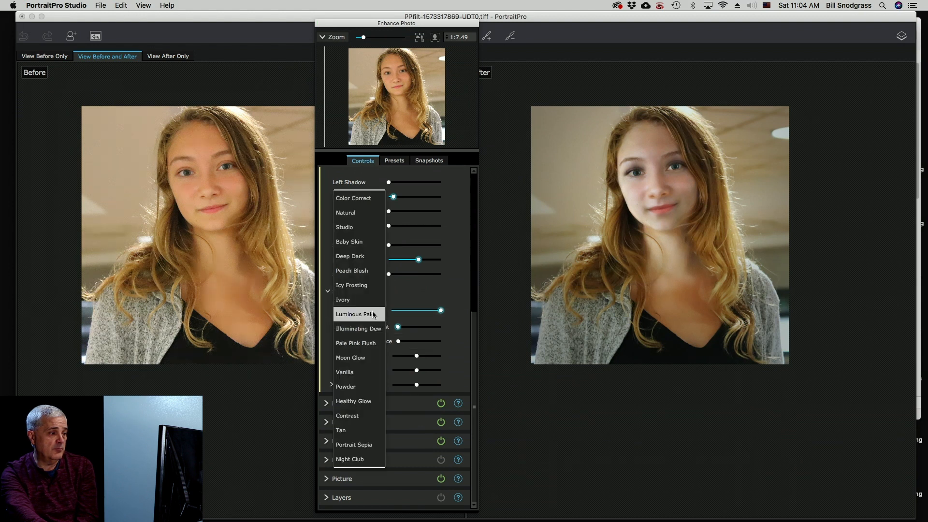
left_click(366, 218)
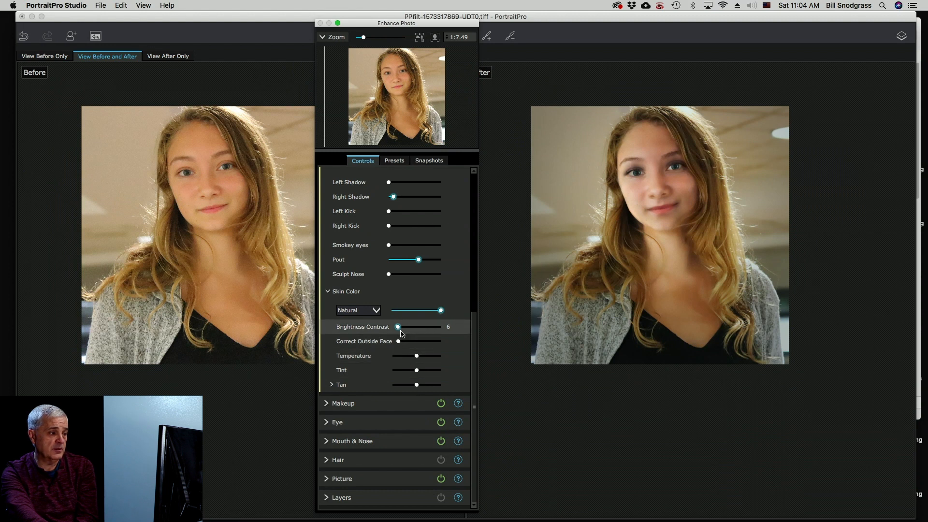
left_click_drag(399, 331, 366, 323)
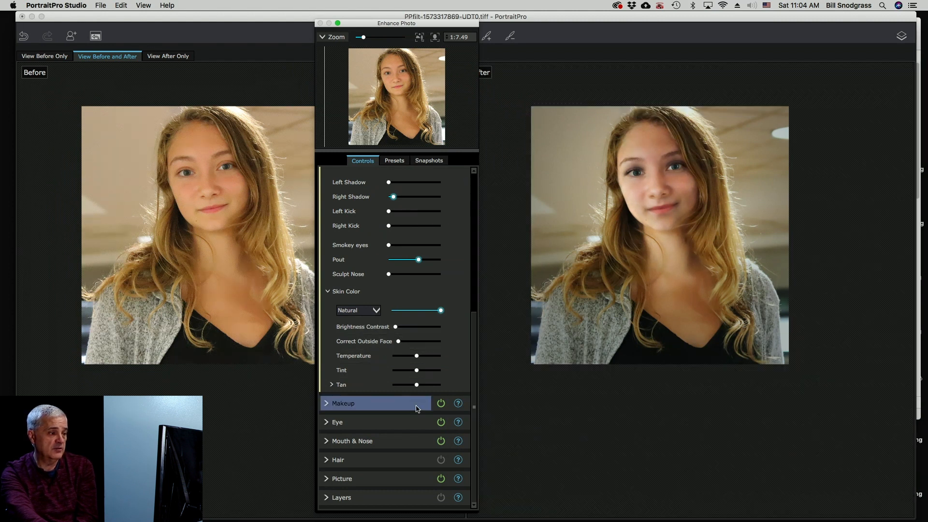
Try the skin color Tan at its maximum and return it to its midpoint
left_click_drag(417, 386, 445, 388)
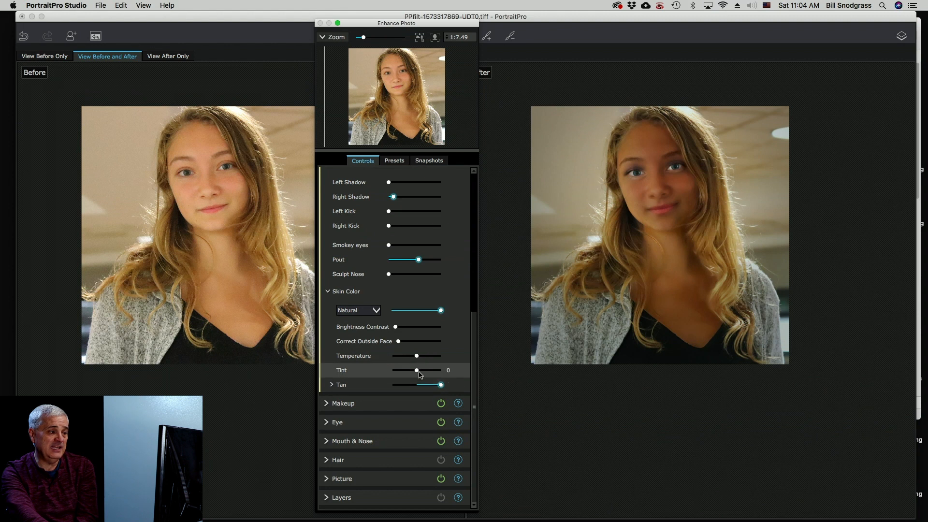
mouse_move(417, 371)
left_mouse_down()
mouse_move(391, 373)
mouse_move(471, 374)
mouse_move(418, 371)
mouse_move(414, 358)
mouse_move(389, 358)
mouse_move(440, 358)
mouse_move(415, 357)
left_mouse_up()
left_click_drag(444, 388, 419, 387)
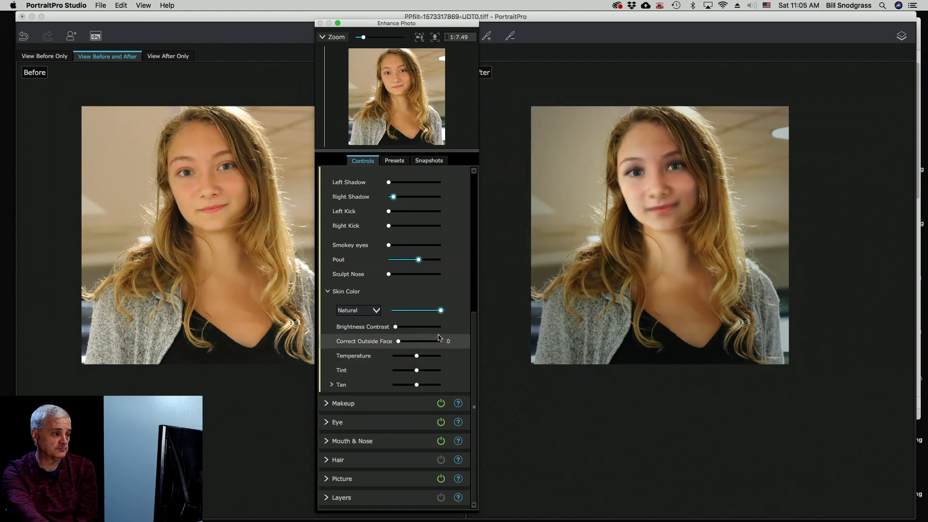
Reduce the Natural skin color strength to 0 and collapse the Skin Color and Skin Lighting & Coloring sections
left_click_drag(432, 312, 355, 305)
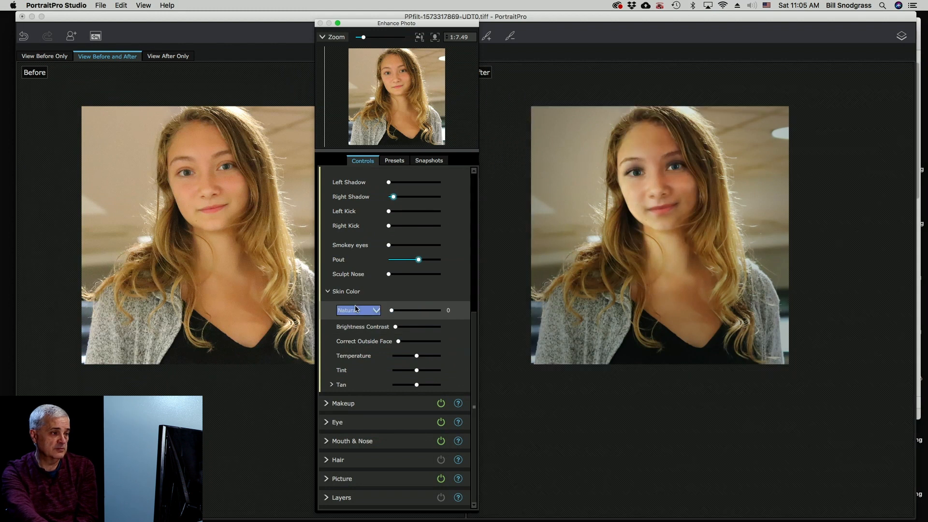
left_click(328, 292)
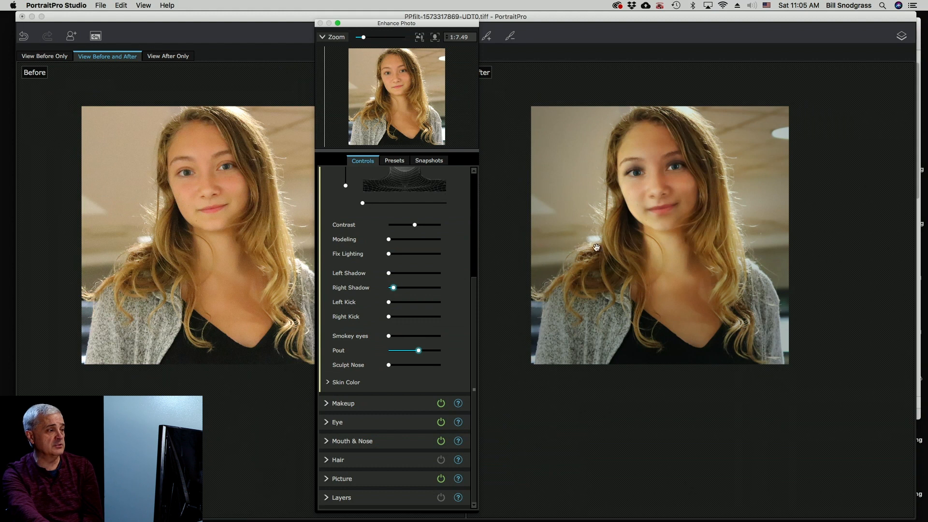
left_click_drag(726, 224, 765, 246)
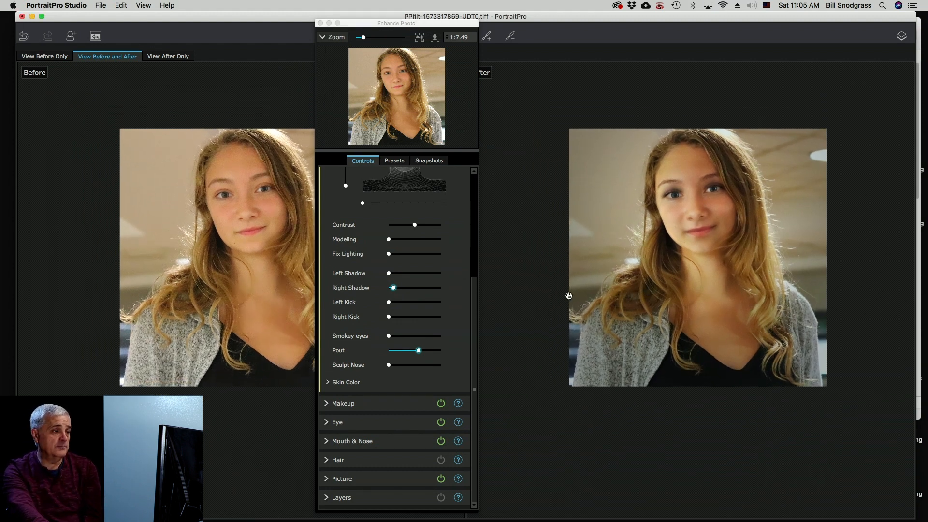
left_click_drag(474, 337, 476, 175)
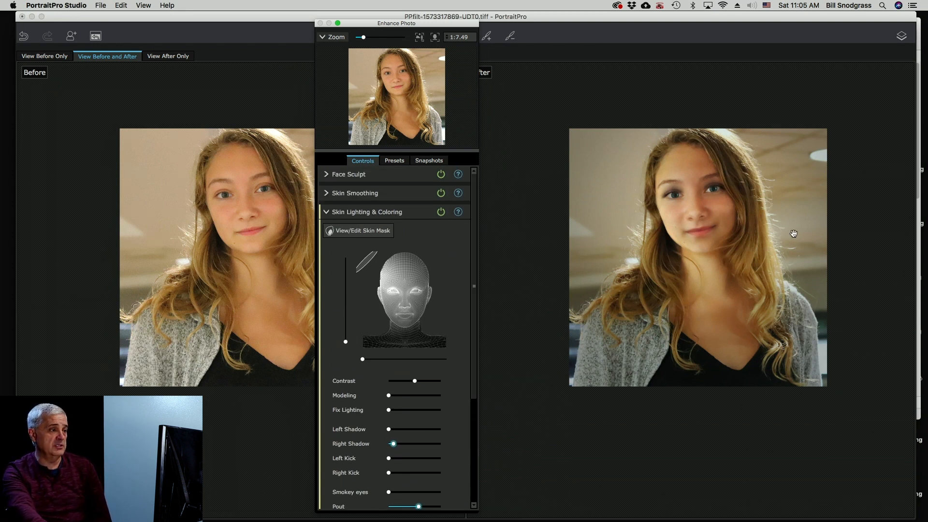
mouse_move(250, 159)
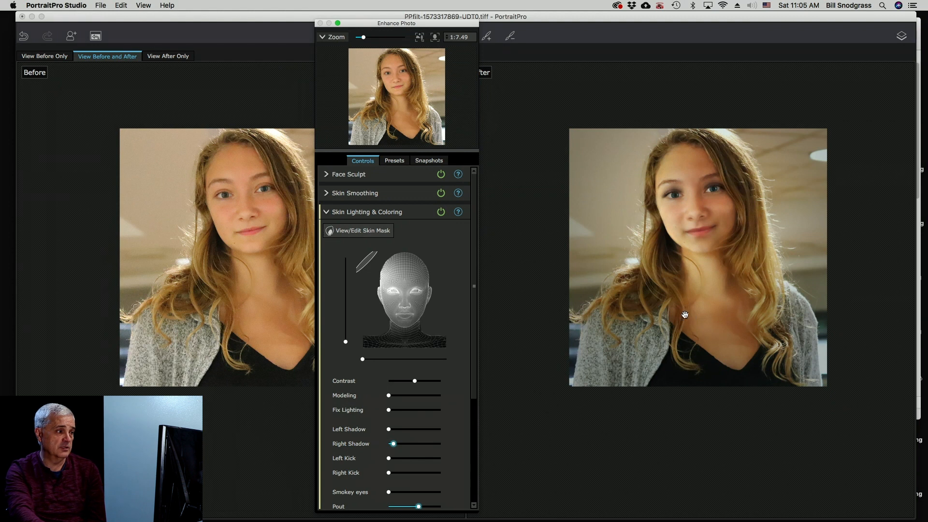
left_click(327, 212)
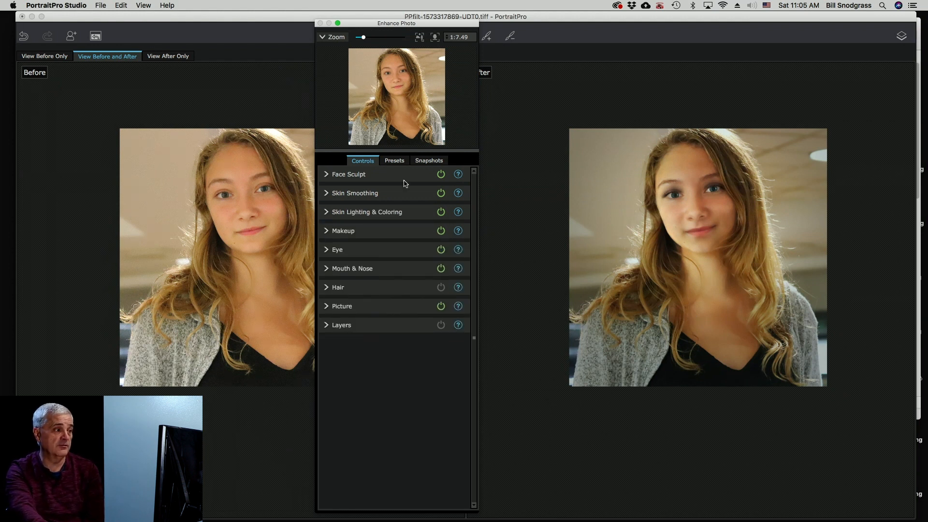
Try the Prom Boost global preset on the portrait and replace it with the Standard preset
left_click(402, 163)
left_click(360, 256)
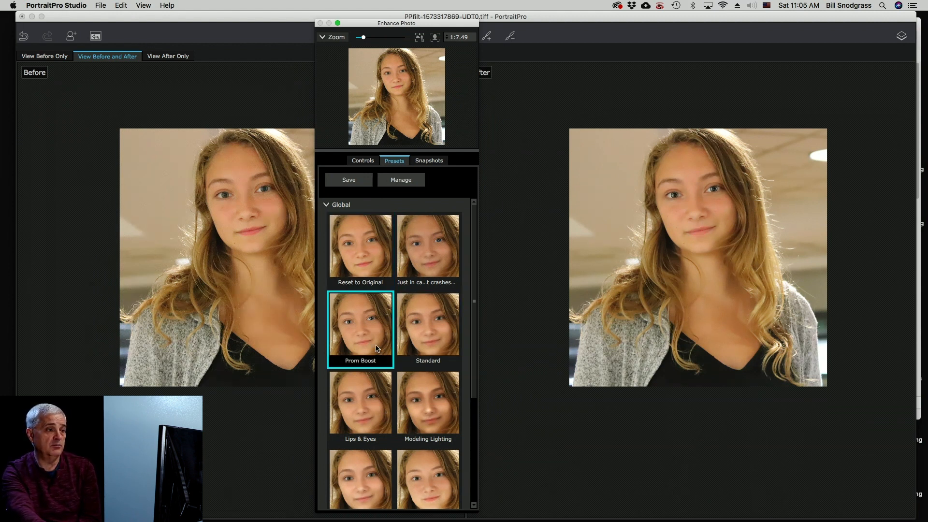
left_click_drag(725, 214, 709, 314)
scroll(704, 371, "up", 5)
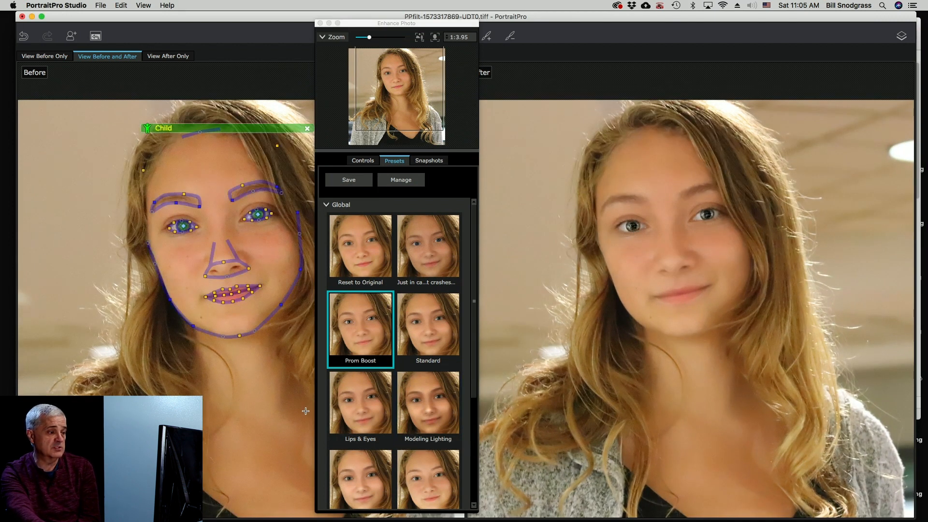
left_click(438, 328)
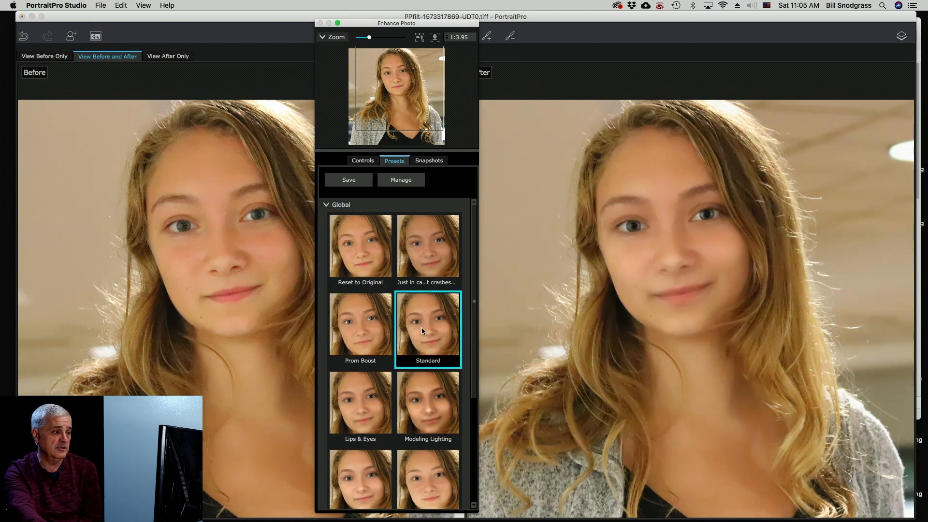
Look through the remaining Global presets and the Face Sculpt presets, and return to the Global presets
scroll(422, 327, "down", 5)
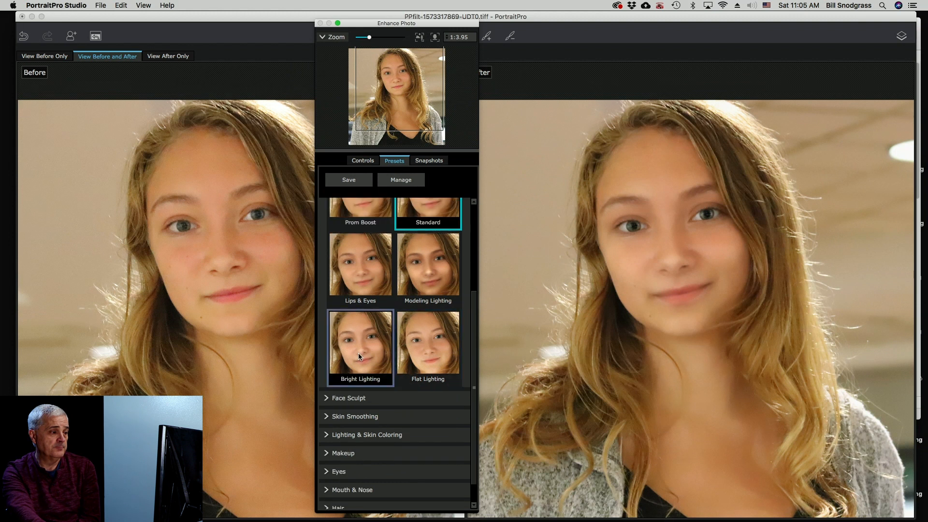
scroll(434, 349, "down", 1)
scroll(435, 349, "up", 2)
scroll(433, 346, "down", 2)
scroll(410, 323, "up", 4)
scroll(409, 328, "down", 3)
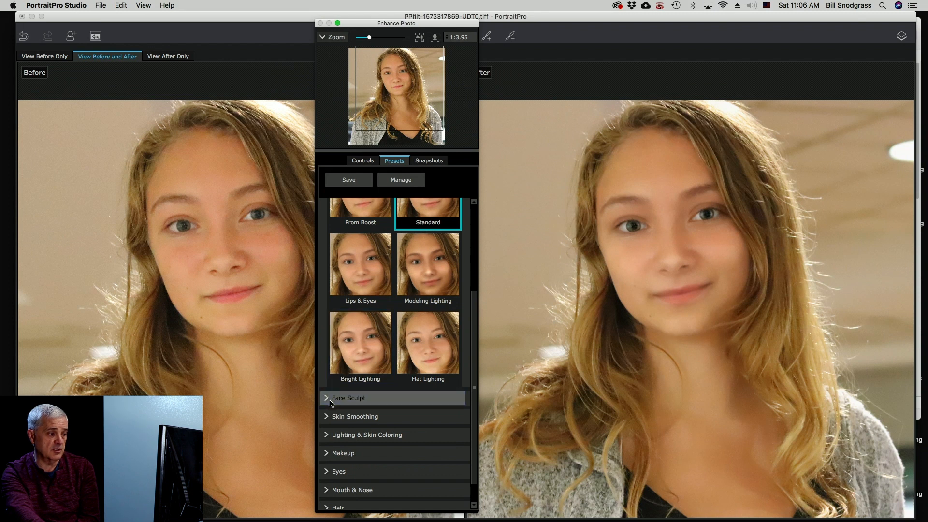
left_click(331, 402)
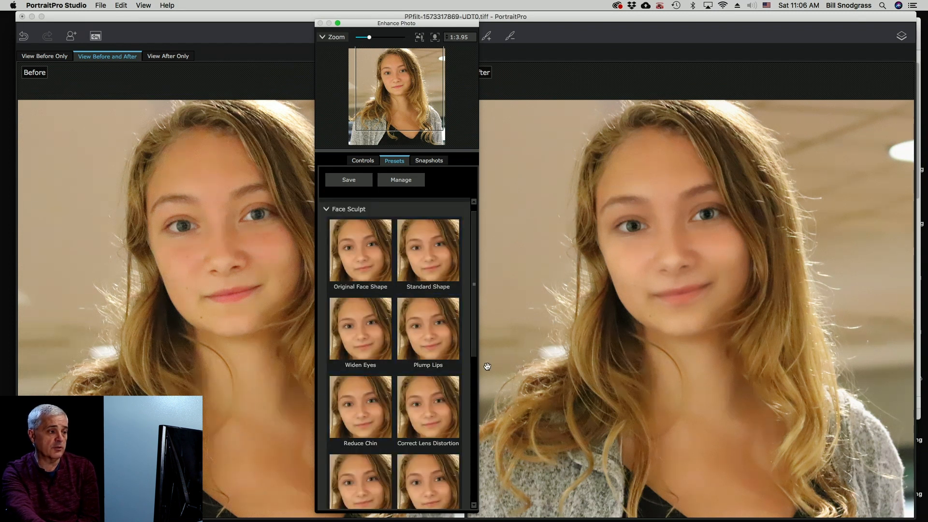
left_click_drag(472, 223, 473, 218)
left_click(327, 224)
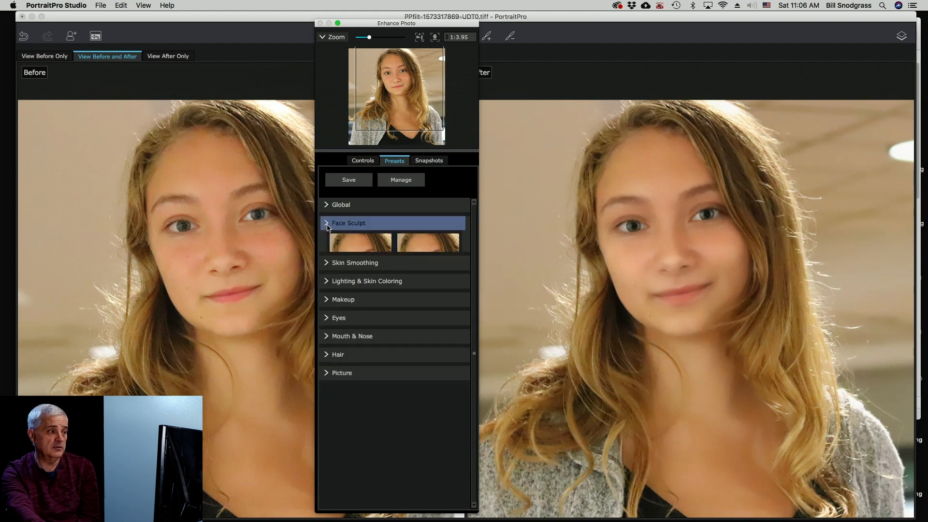
left_click(328, 205)
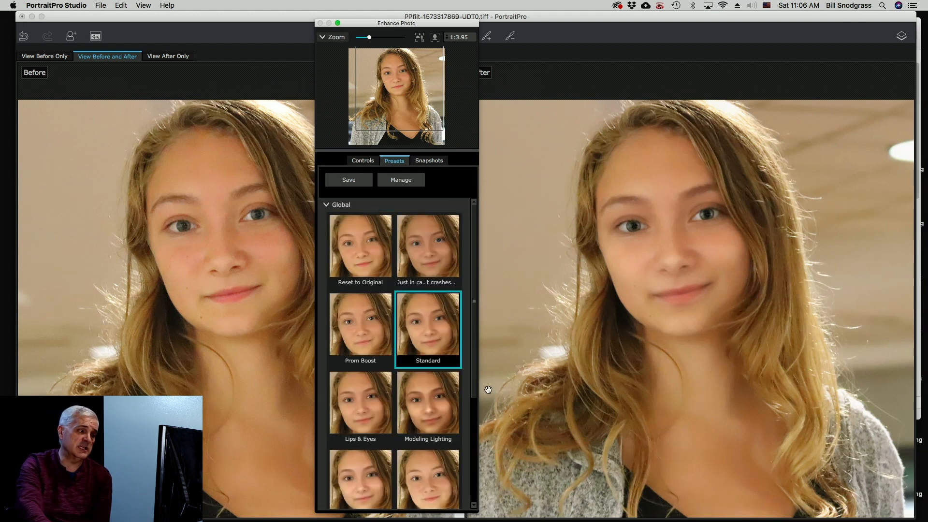
scroll(395, 404, "down", 5)
scroll(395, 404, "up", 5)
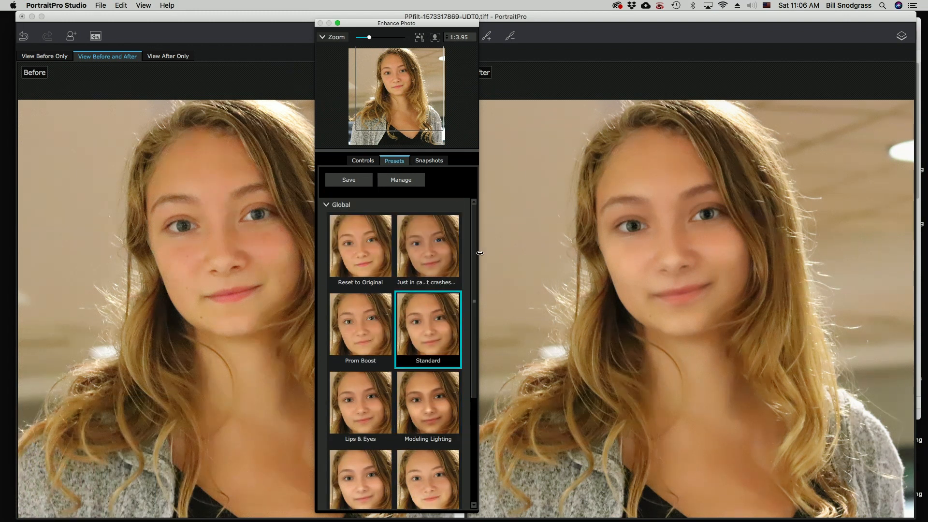